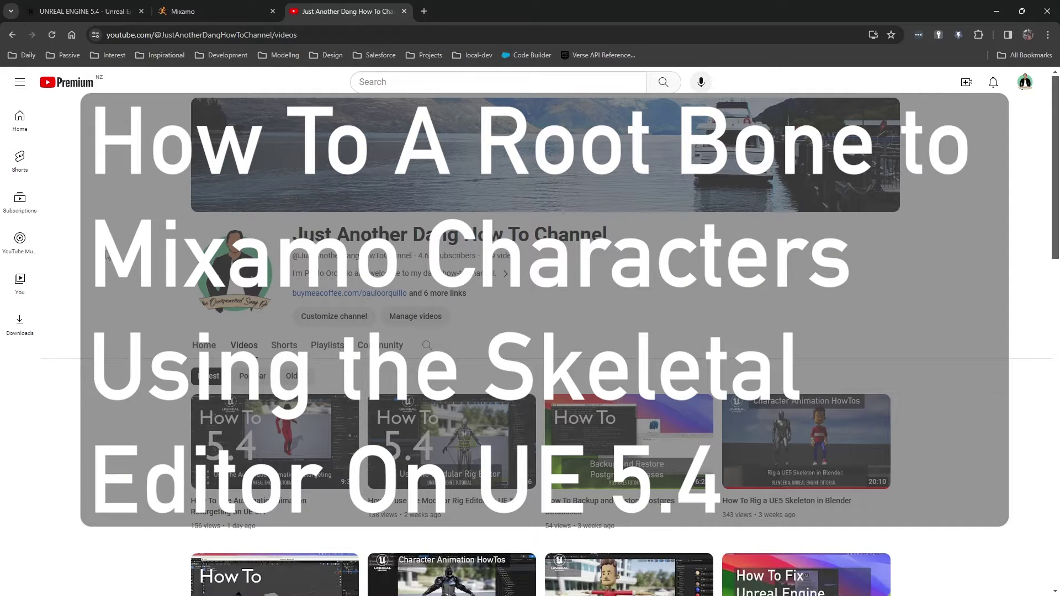
View the Ch20_nonPBR racer character on the Mixamo page and switch to the Unreal Engine 5.4 page
left_click(218, 12)
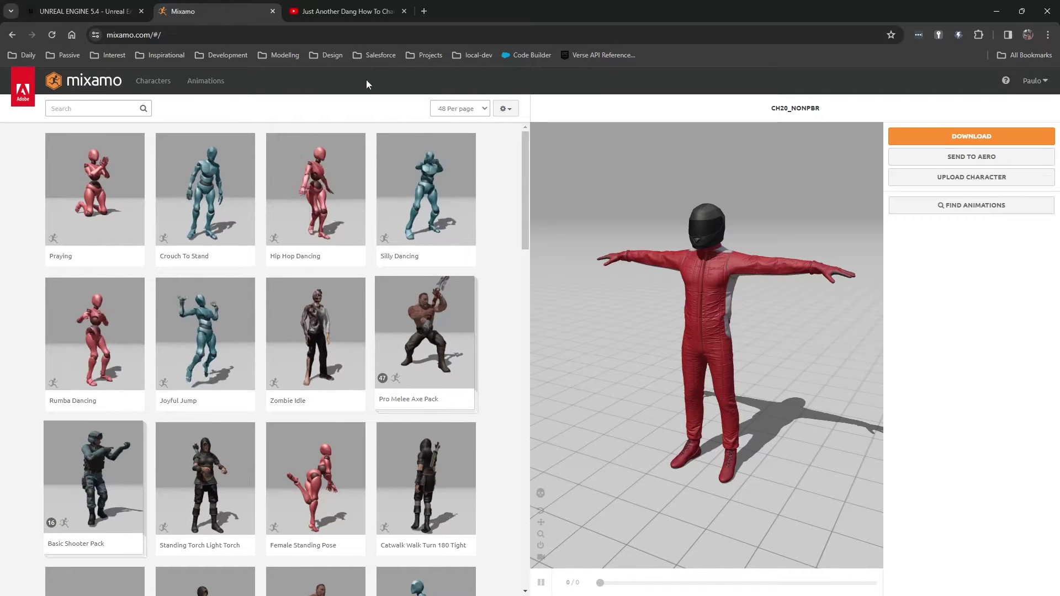
left_click(83, 11)
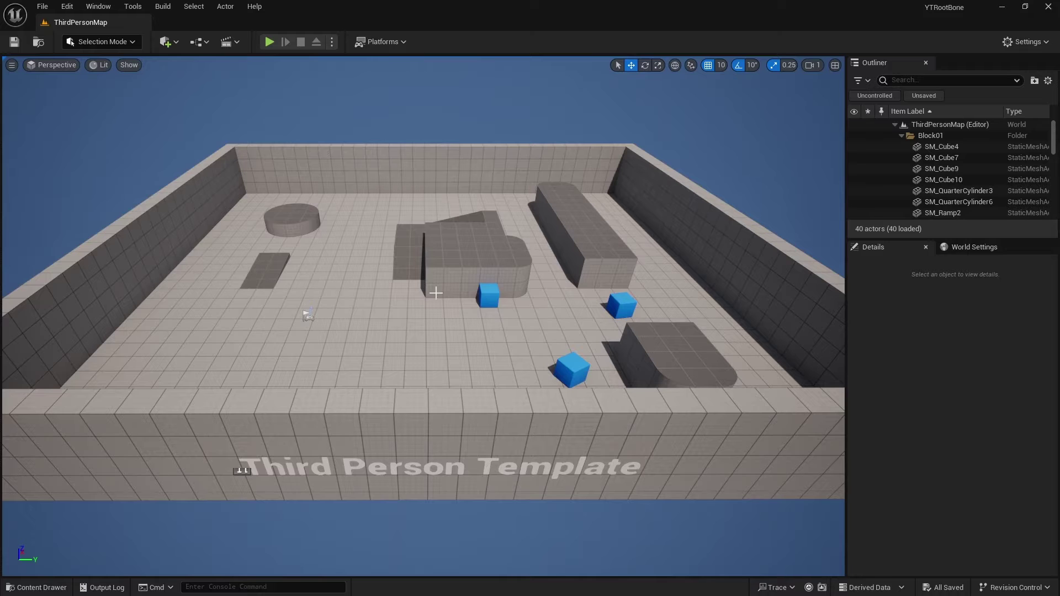
Create a folder named Mixamo inside the project's Characters folder and open it
left_click(36, 588)
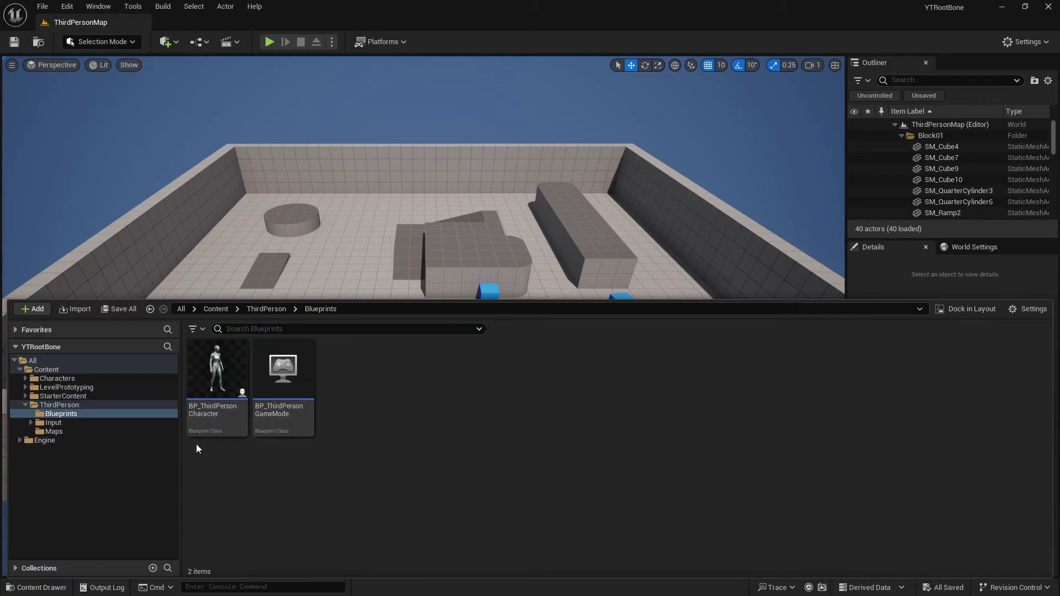
left_click(56, 379)
right_click(421, 382)
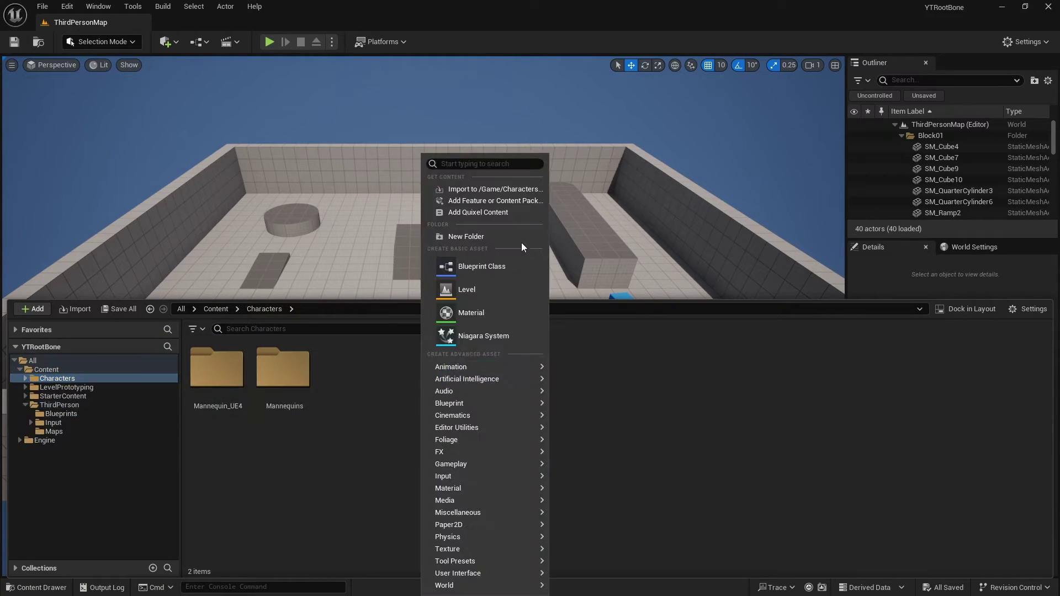
left_click(498, 237)
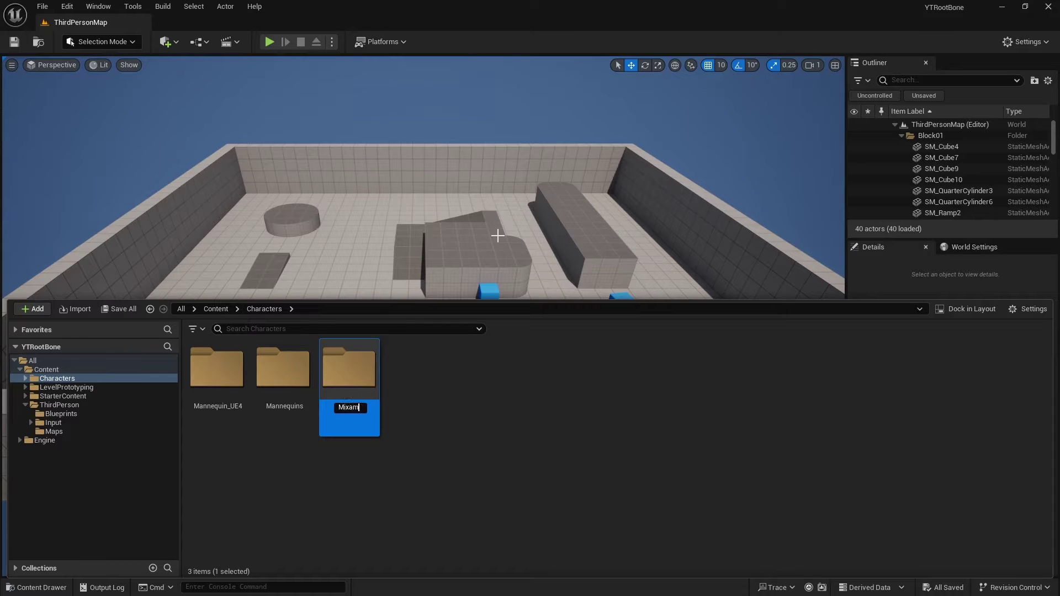
double_click(350, 368)
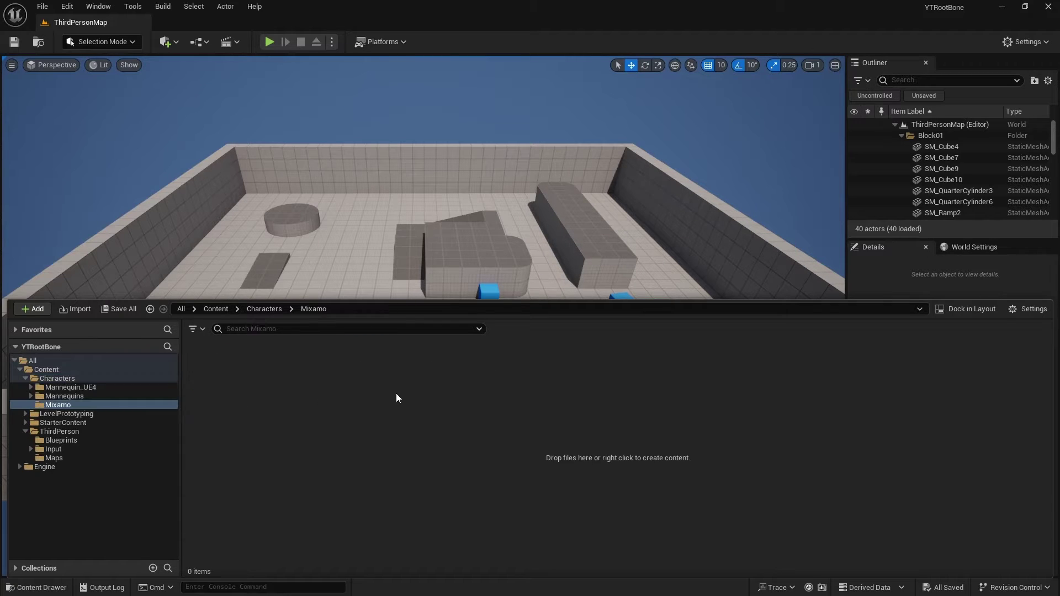
Start an import into the Mixamo folder and browse to Game Development > Free Assets > Mixamo > mixamo-racer on drive D
right_click(333, 432)
left_click(375, 188)
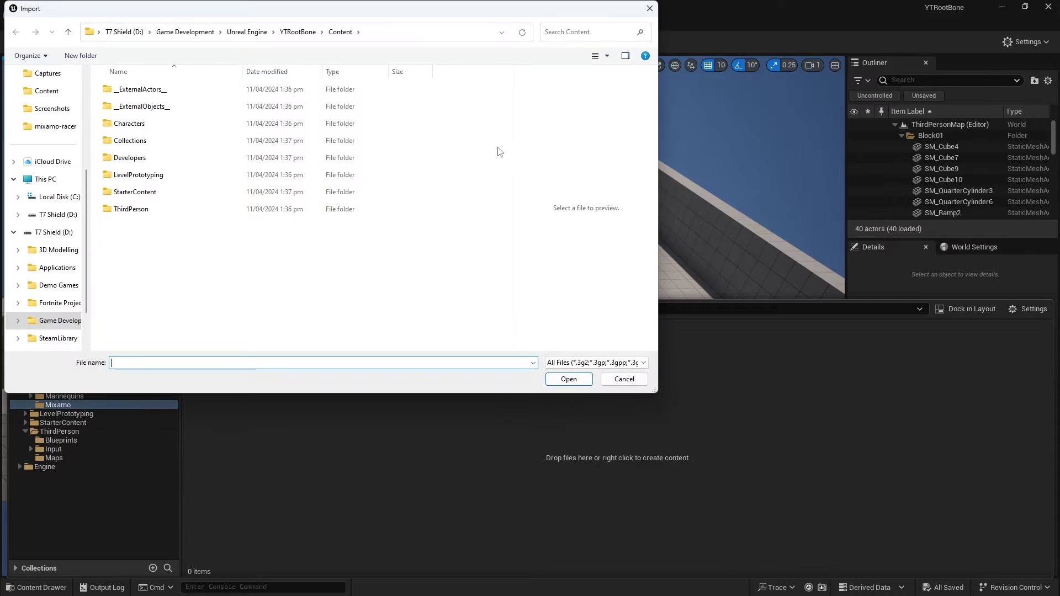
left_click(173, 32)
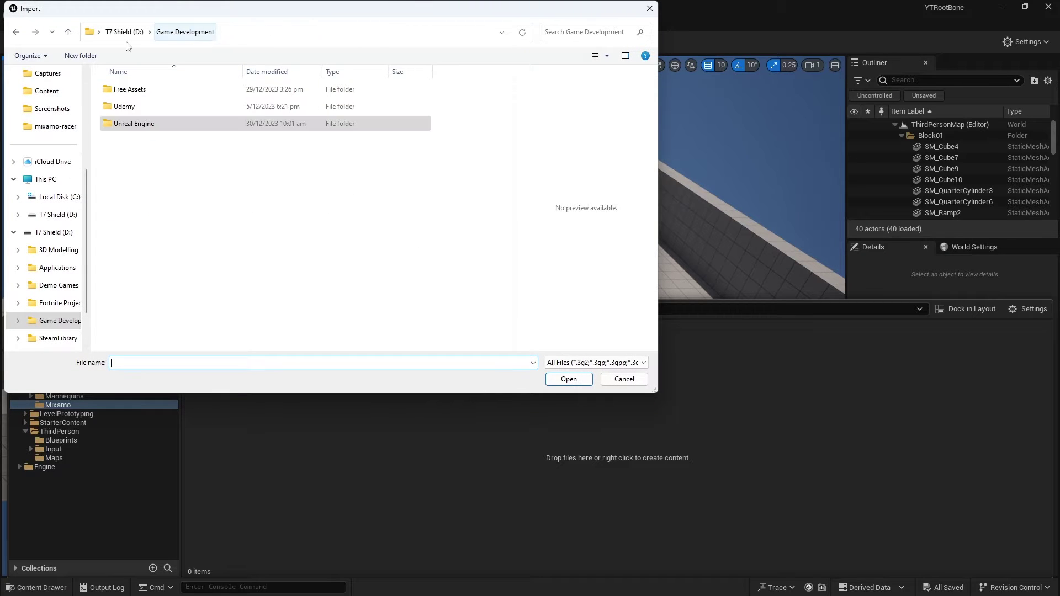
left_click(133, 32)
double_click(152, 160)
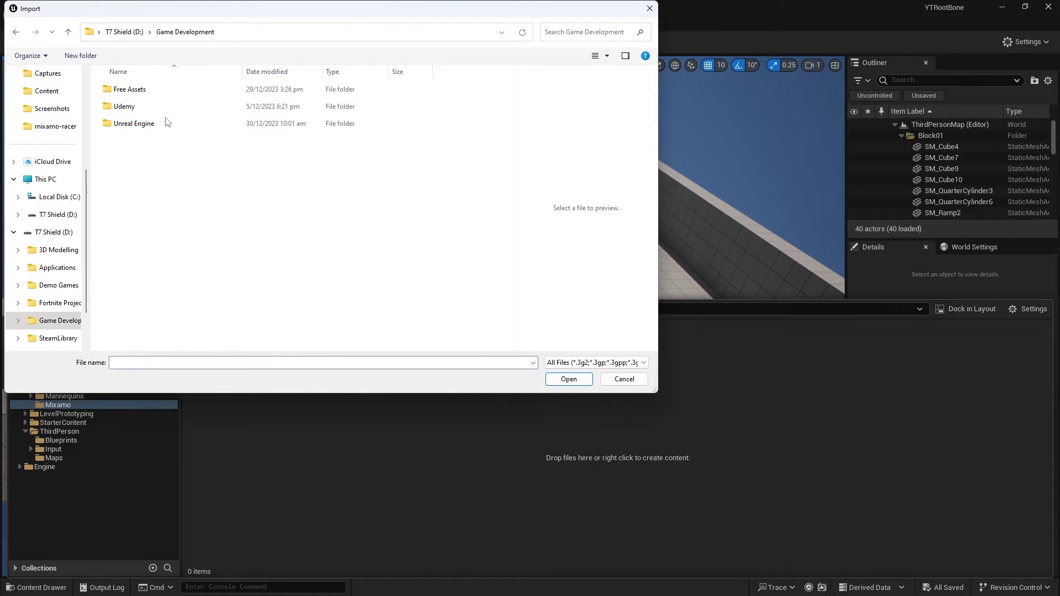
double_click(132, 89)
double_click(128, 125)
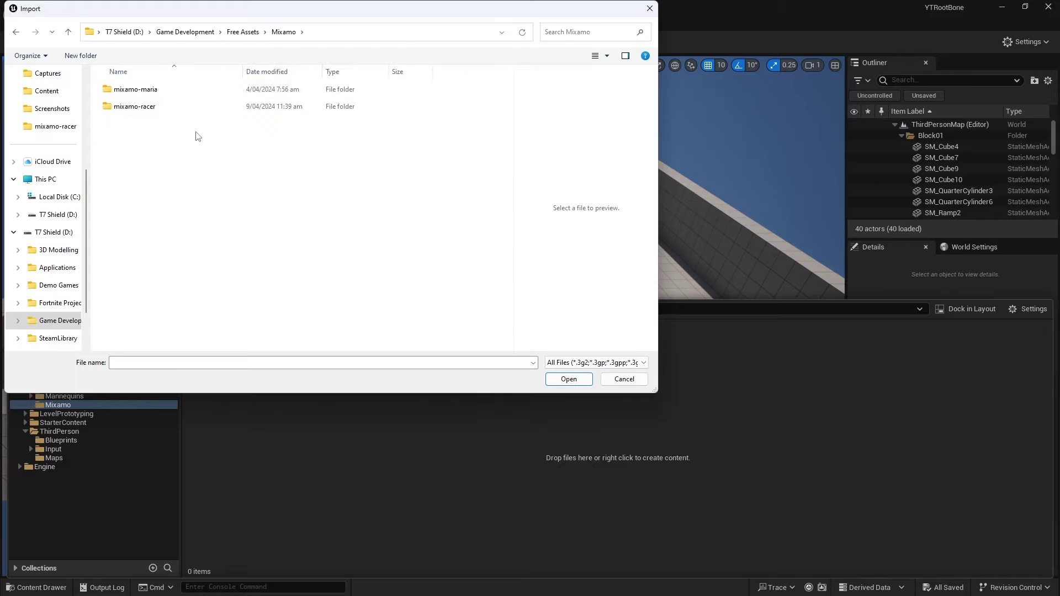
double_click(141, 107)
Import Ch20_nonPBR.fbx as a skeletal mesh with no existing skeleton assigned, showing the advanced mesh options before importing all
left_click(130, 106)
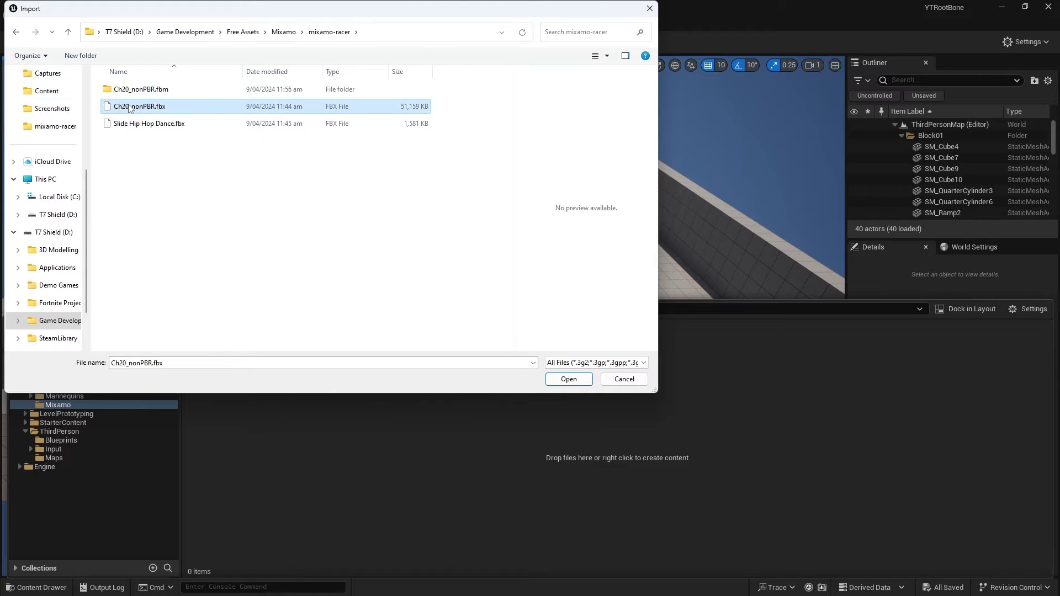
left_click(568, 378)
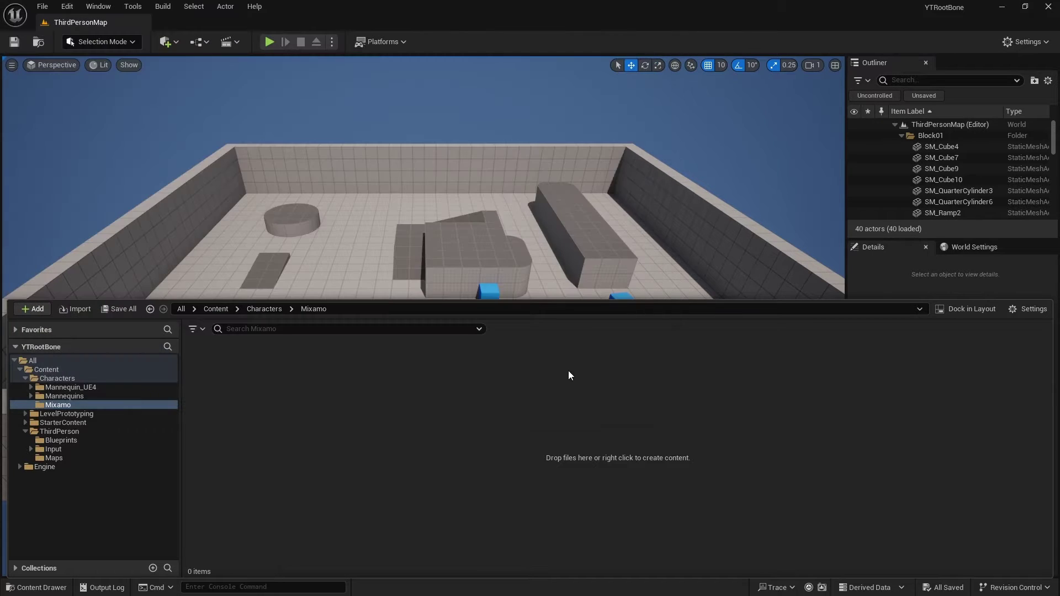
left_click(409, 240)
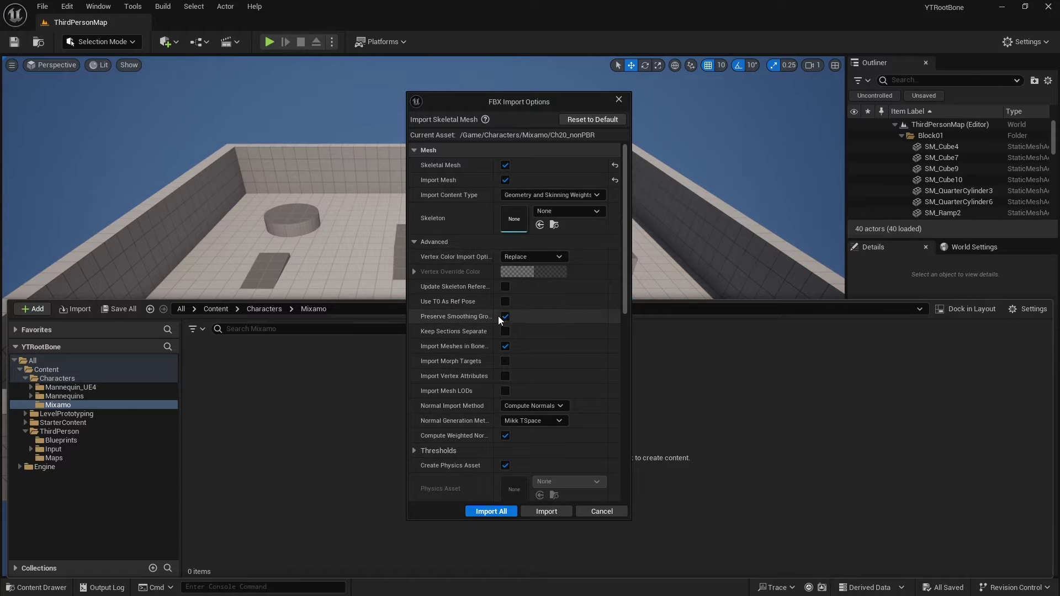
left_click(496, 510)
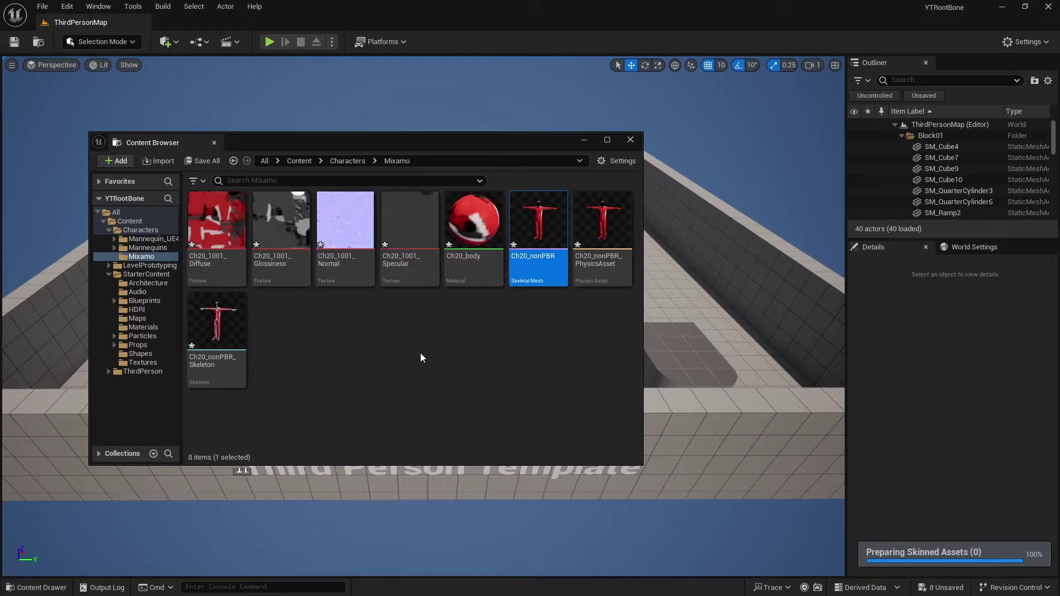
Create a folder named Animations inside the Mixamo folder and open it
right_click(337, 348)
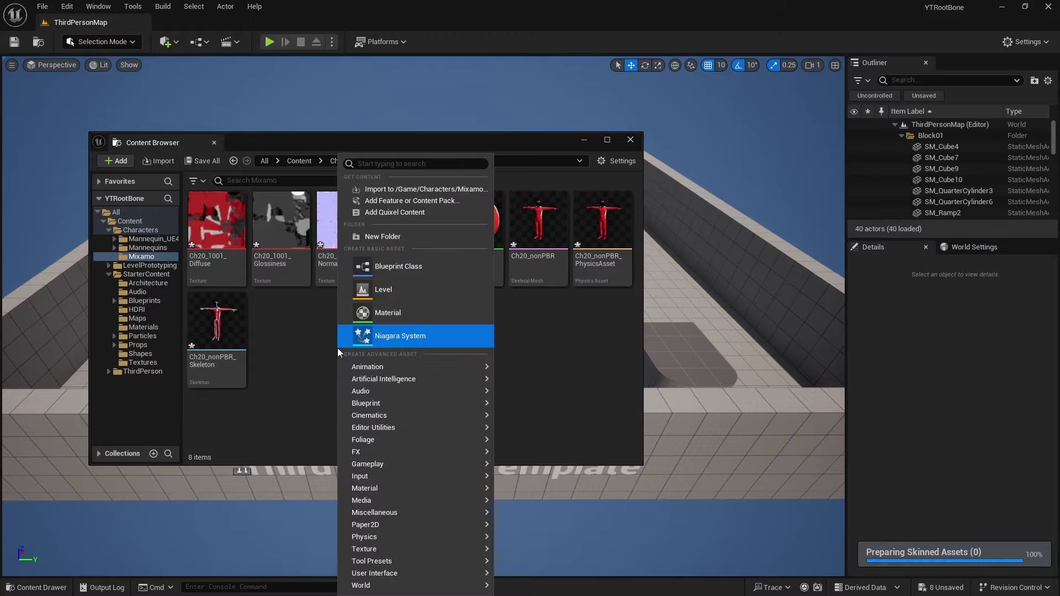
left_click(375, 238)
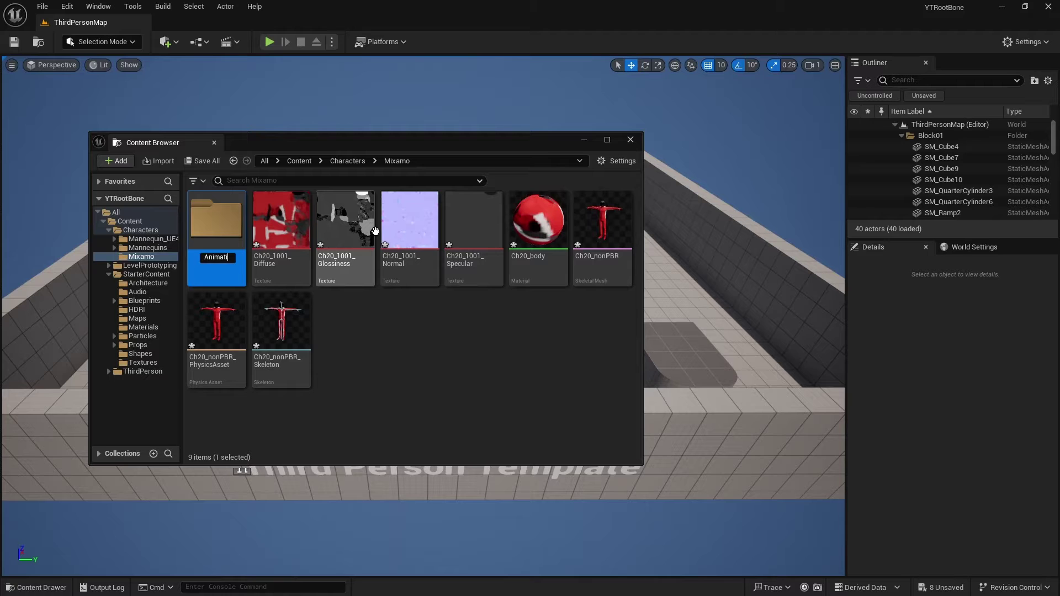
double_click(217, 223)
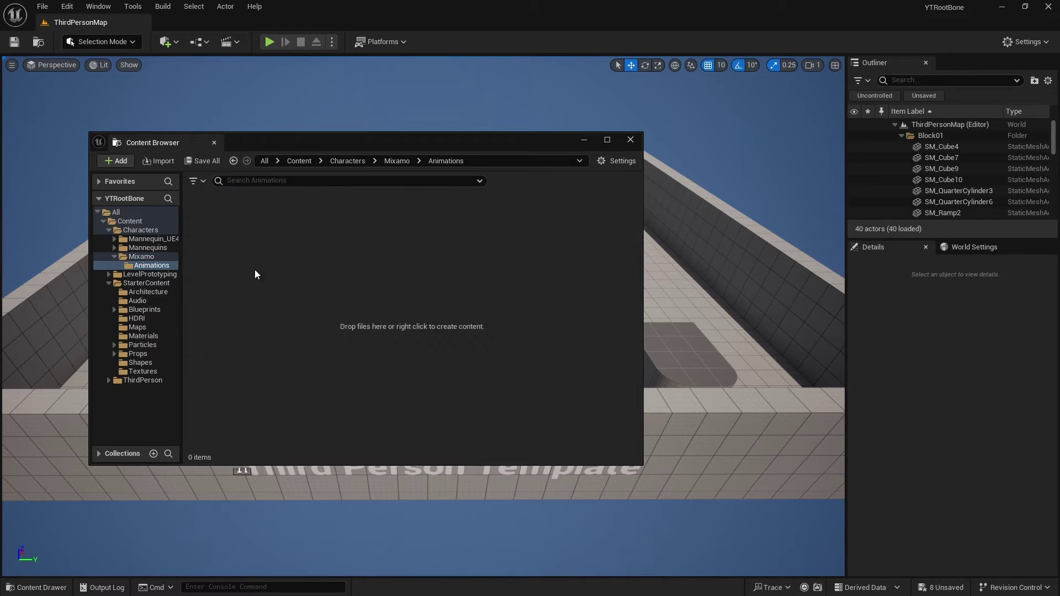
Import the Slide Hip Hop Dance.fbx animation into the Animations folder, using Ch20_nonPBR_Skeleton as its skeleton
right_click(287, 276)
left_click(345, 188)
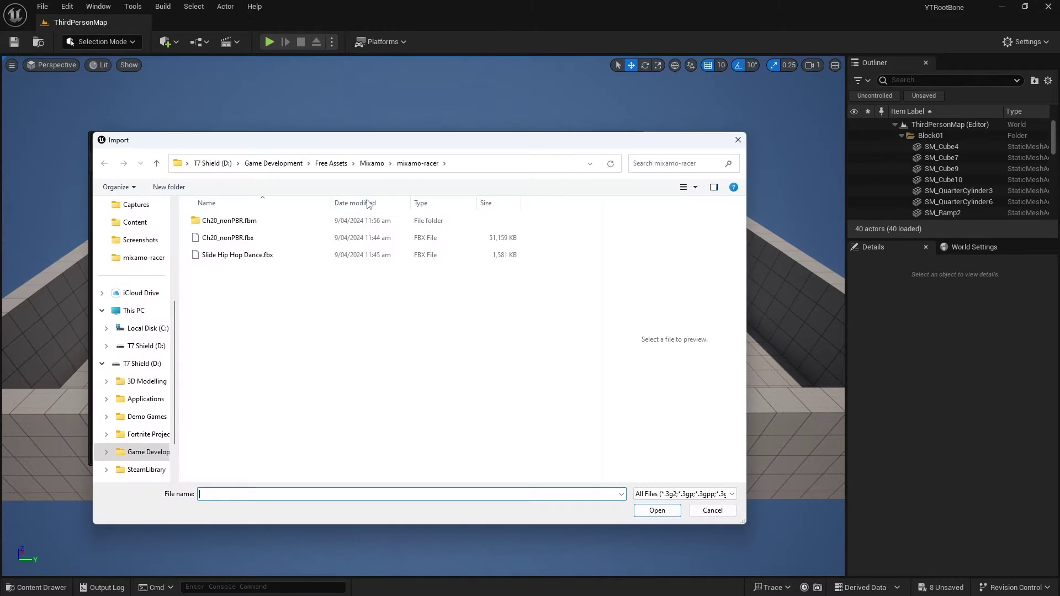
left_click(247, 255)
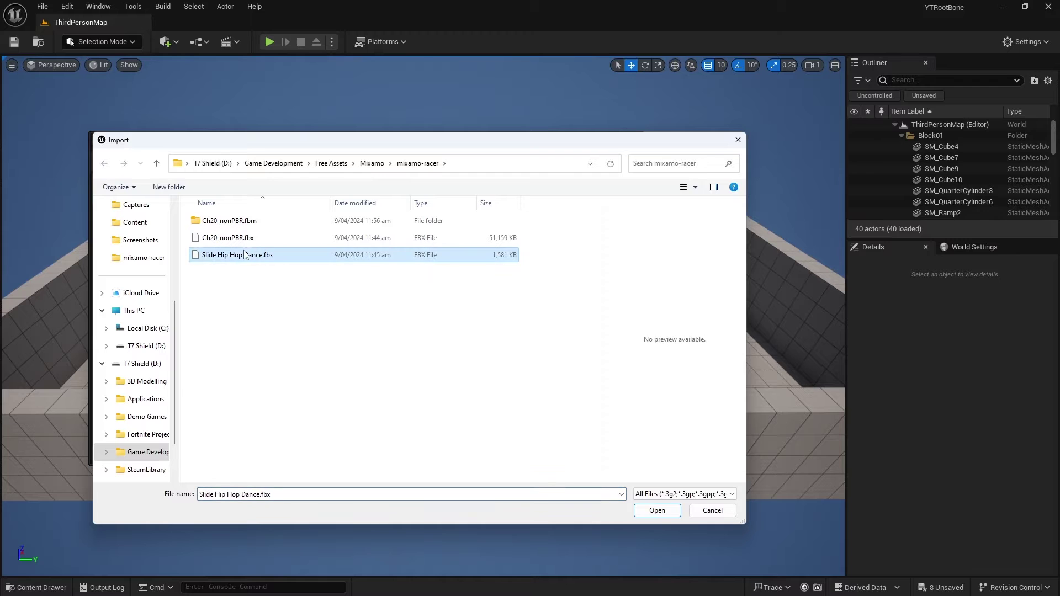
left_click(657, 510)
left_click(592, 163)
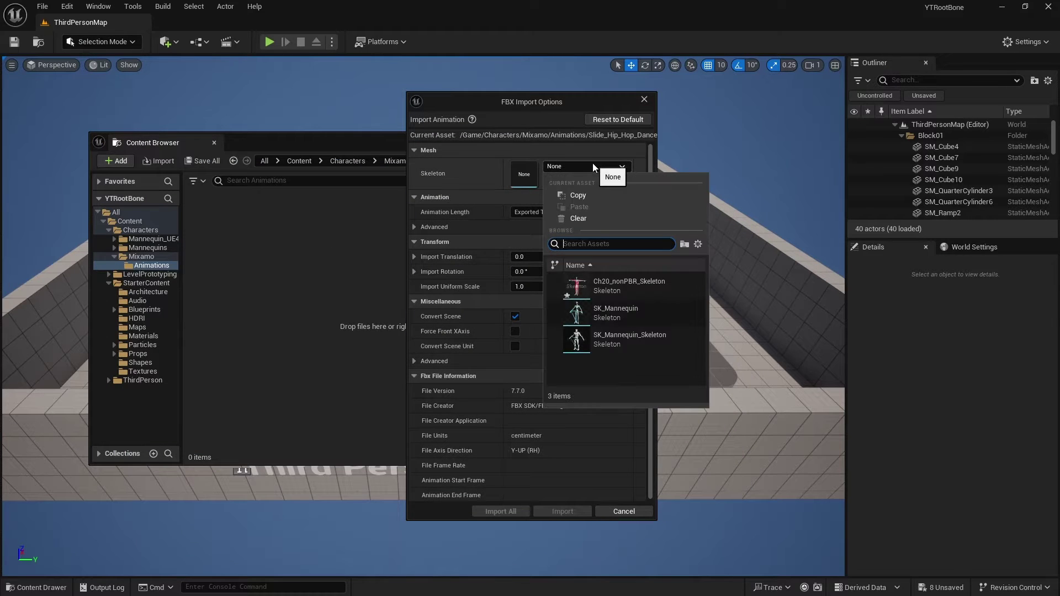
left_click(621, 287)
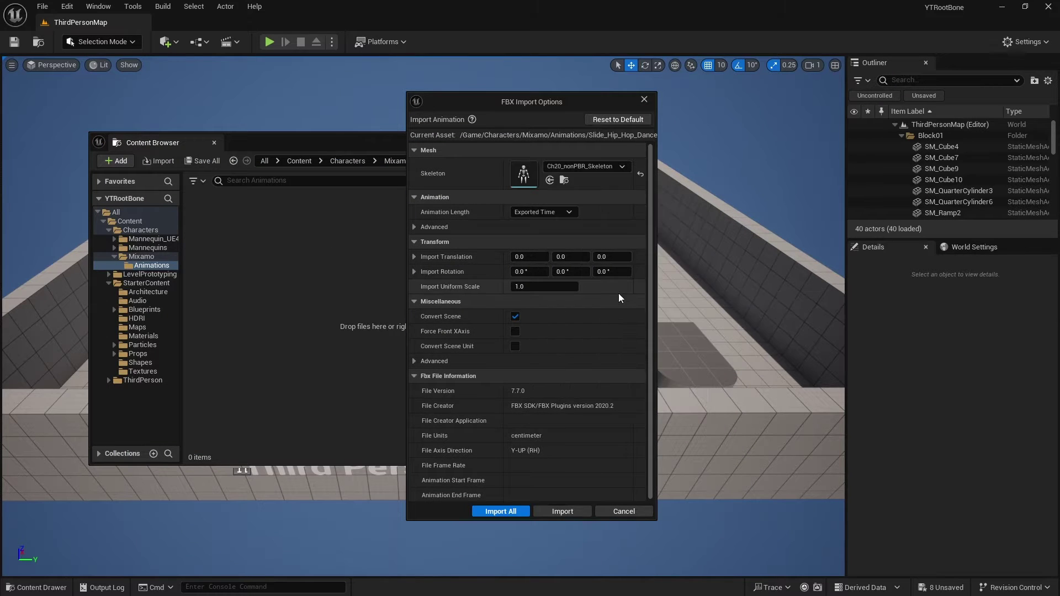
left_click(497, 512)
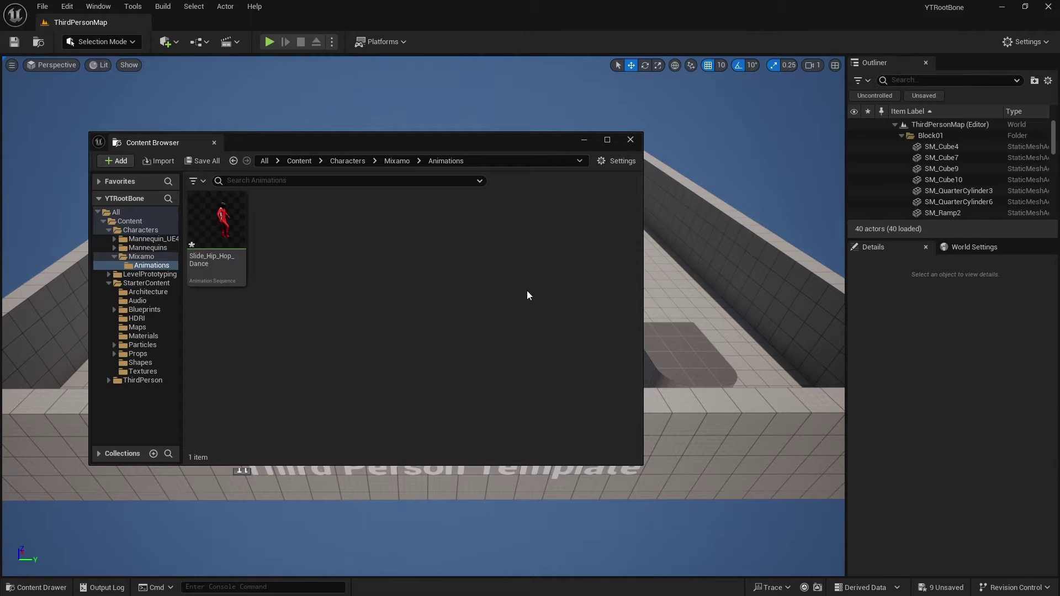
Open the Ch20_nonPBR skeletal mesh from the Mixamo folder and select its Hips bone to inspect the top of the hierarchy
left_click(143, 256)
left_click(598, 229)
double_click(597, 229)
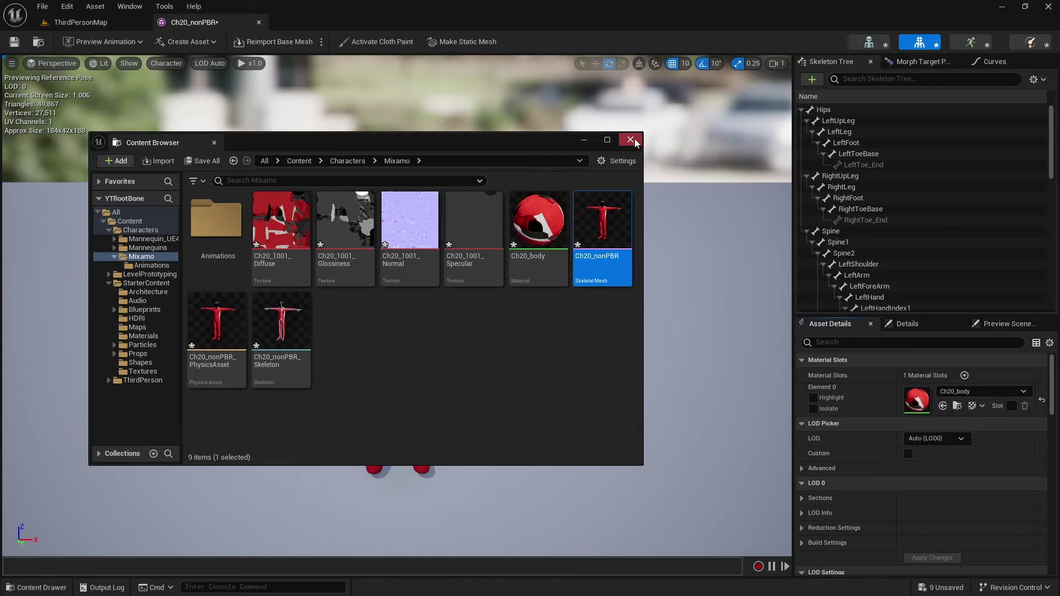
left_click(630, 140)
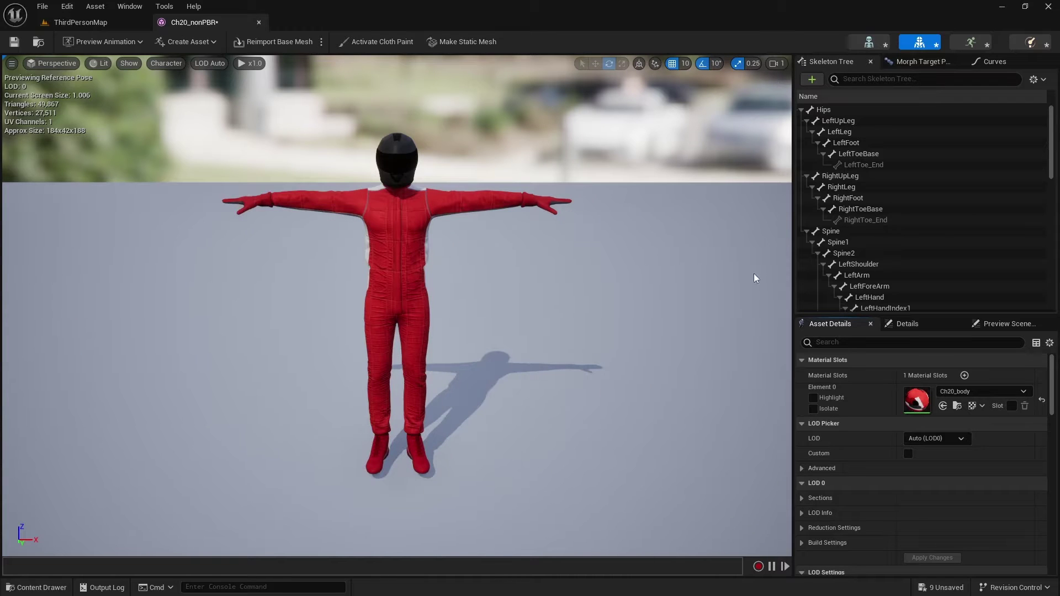
left_click(816, 109)
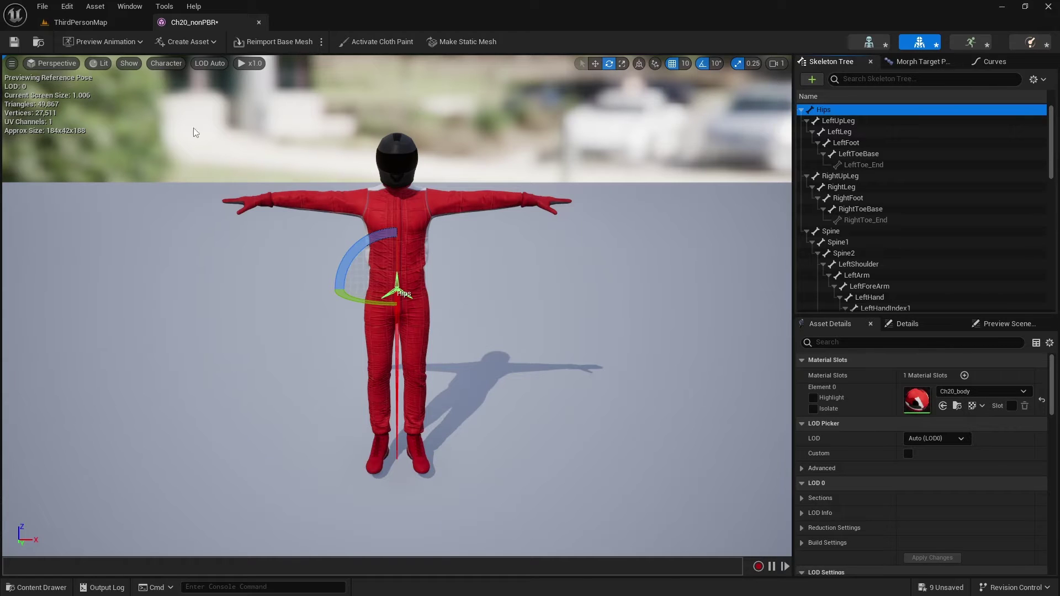
Enable the Skeletal Mesh Editing Tools beta plugin and restart the editor, saving all the imported Mixamo assets
left_click(66, 6)
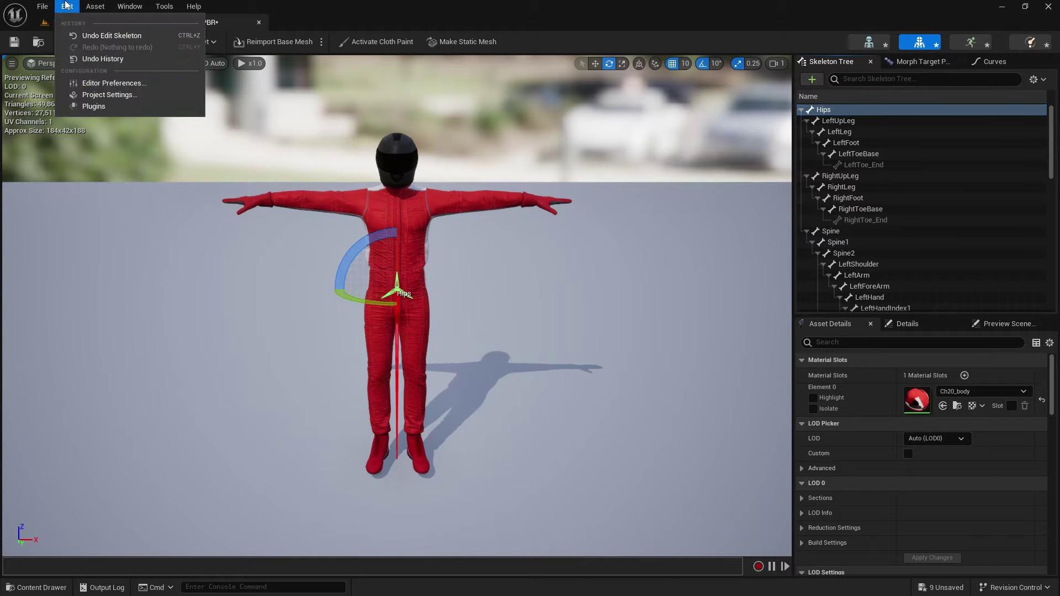
left_click(92, 106)
type("skeletal")
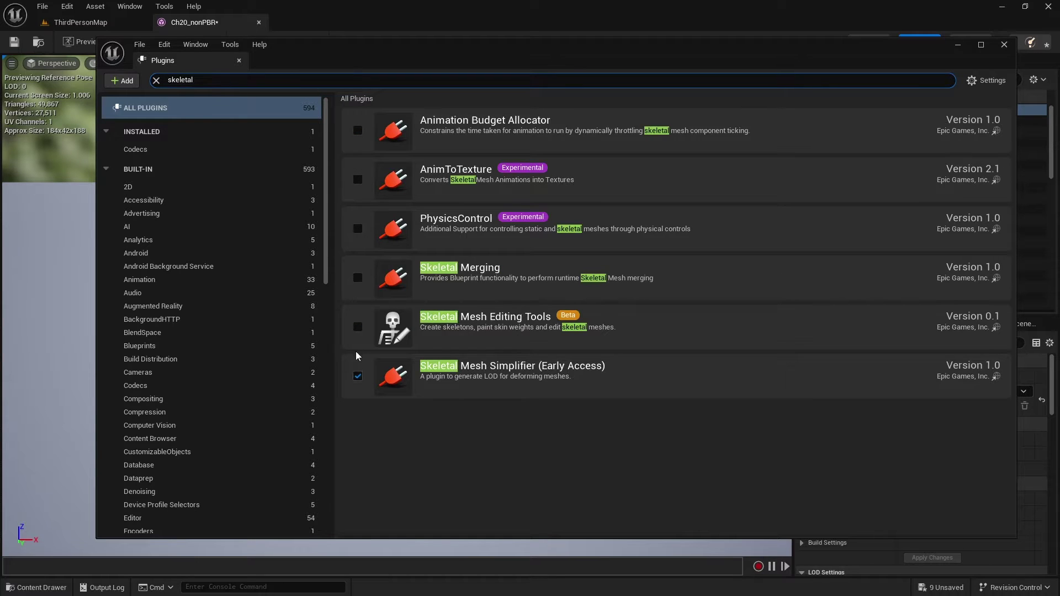
left_click(358, 327)
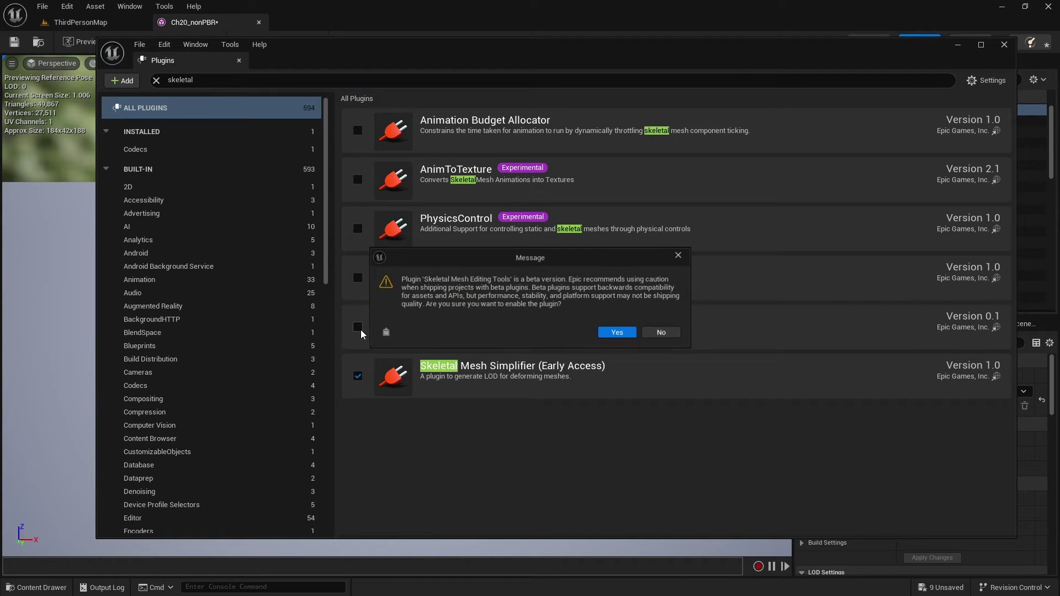
left_click(618, 333)
left_click(967, 514)
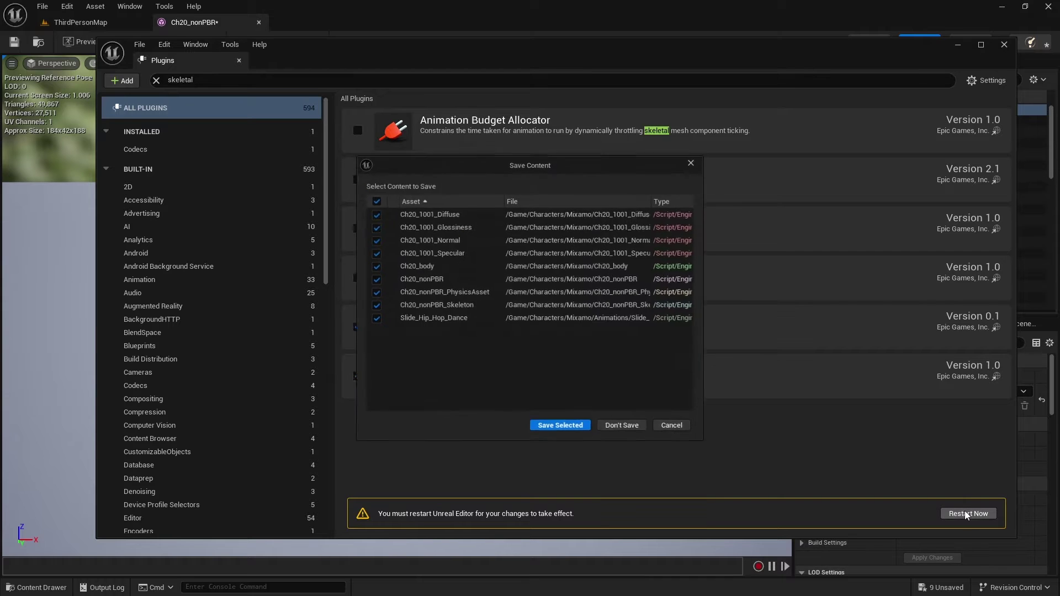
left_click(553, 433)
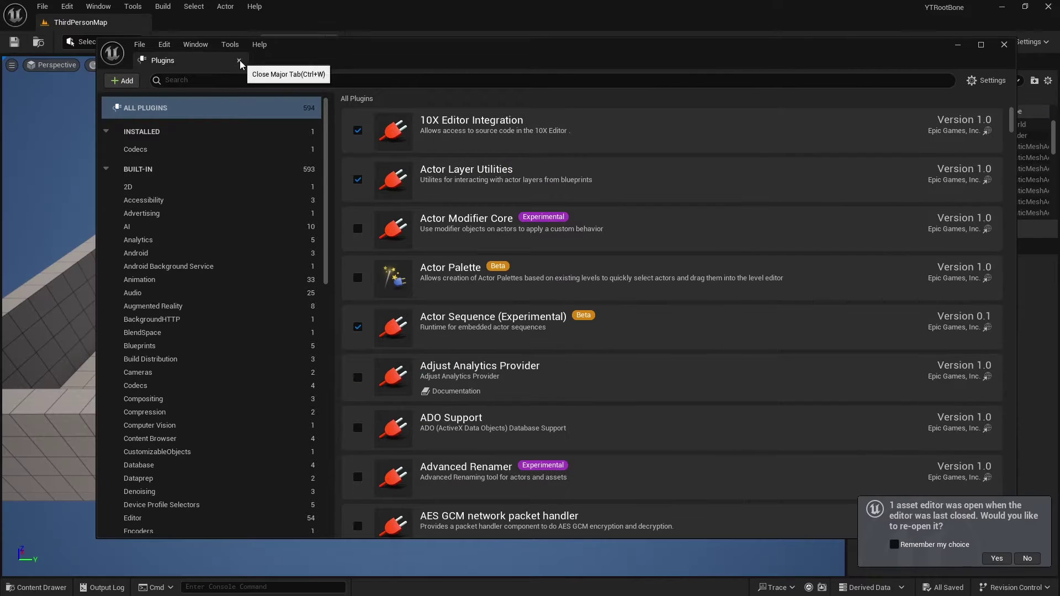
Close the plugins window, reopen the Ch20_nonPBR skeletal mesh and start the Edit Skeleton tool
left_click(239, 60)
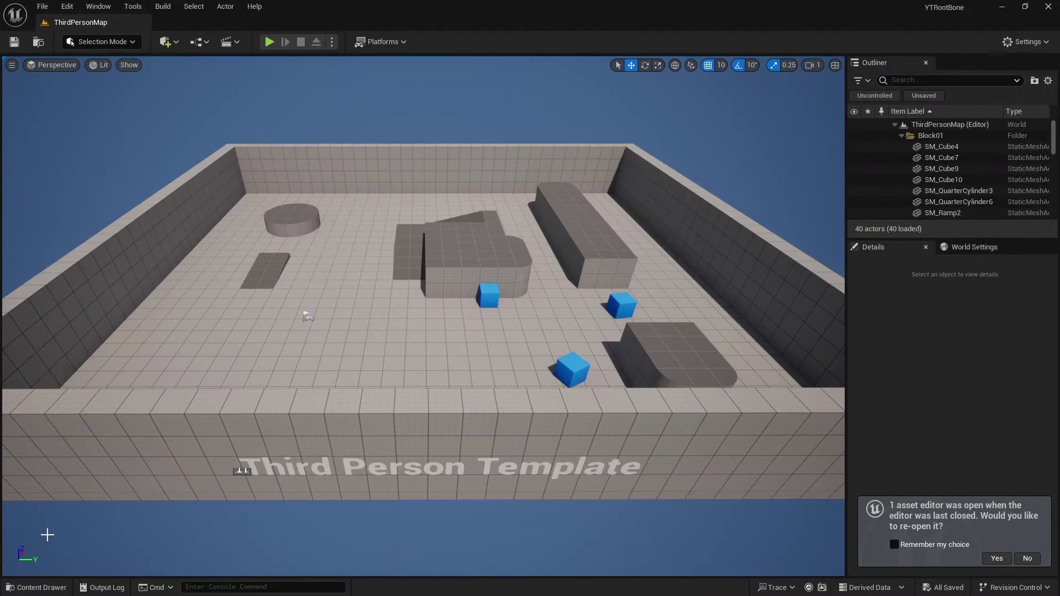
left_click(35, 588)
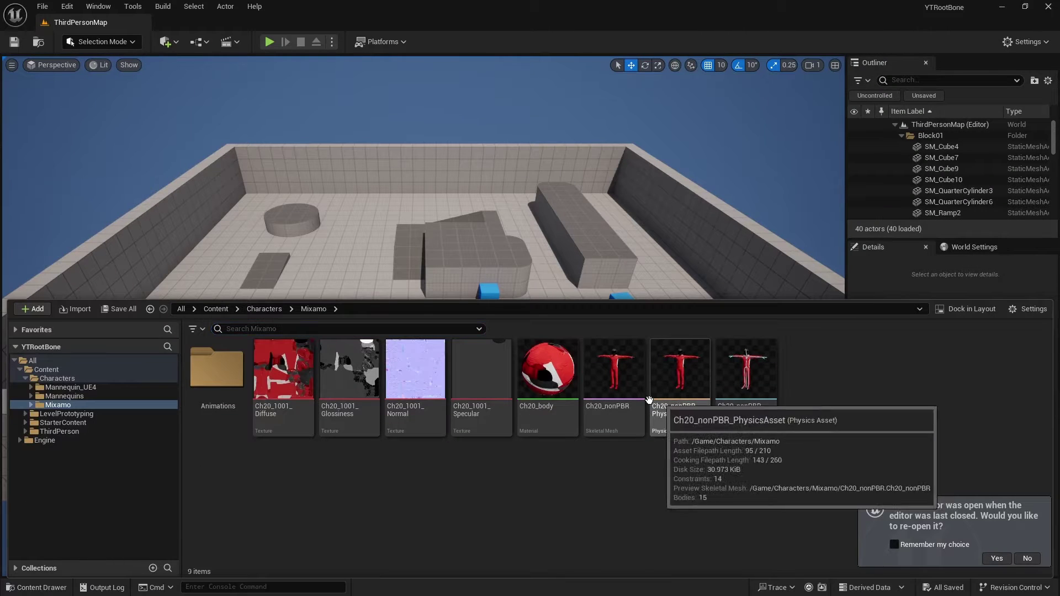
double_click(609, 376)
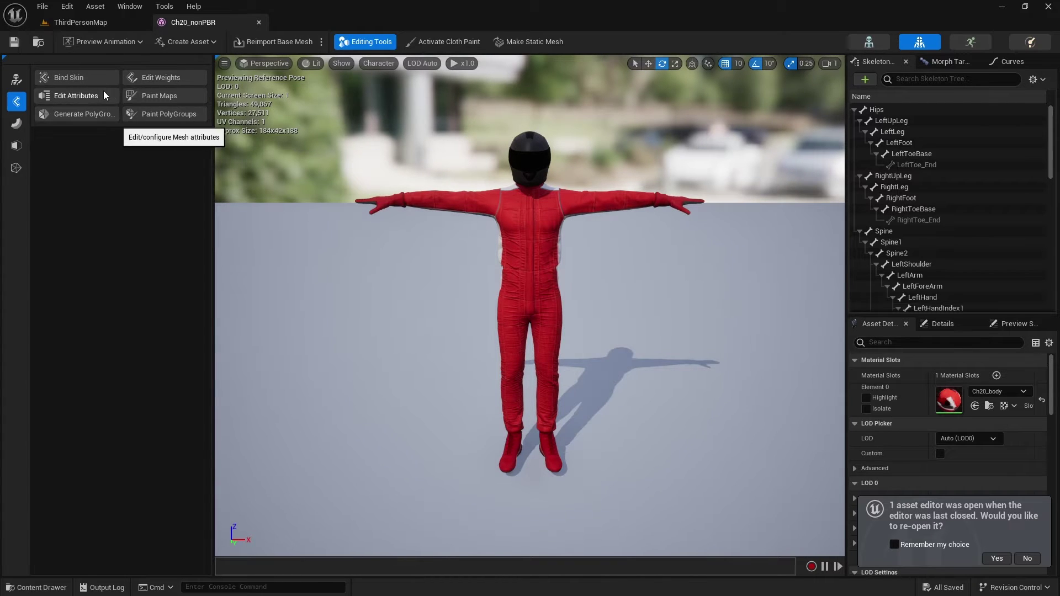
left_click(16, 80)
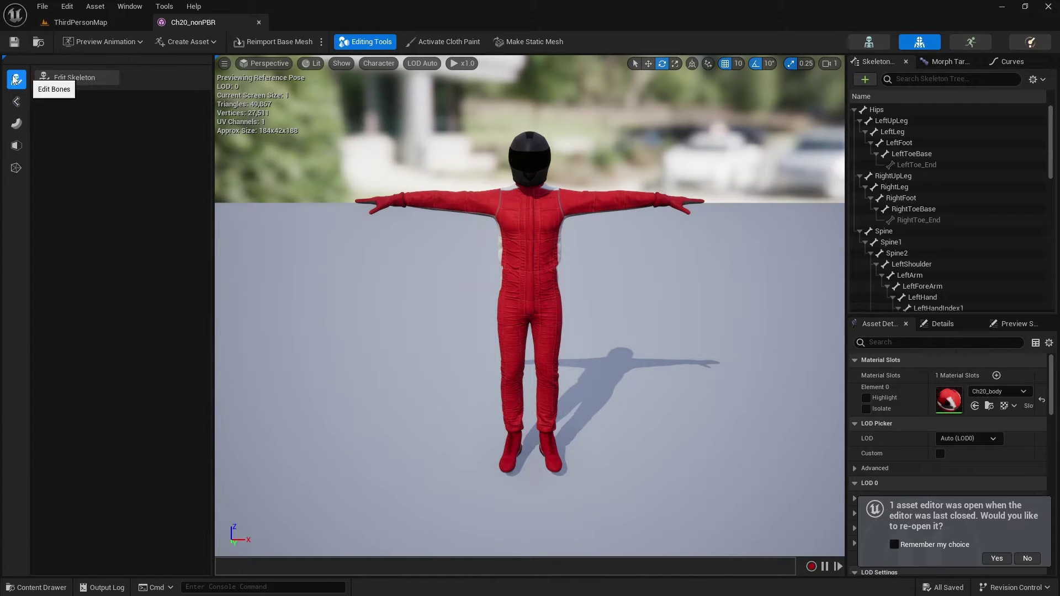
left_click(74, 78)
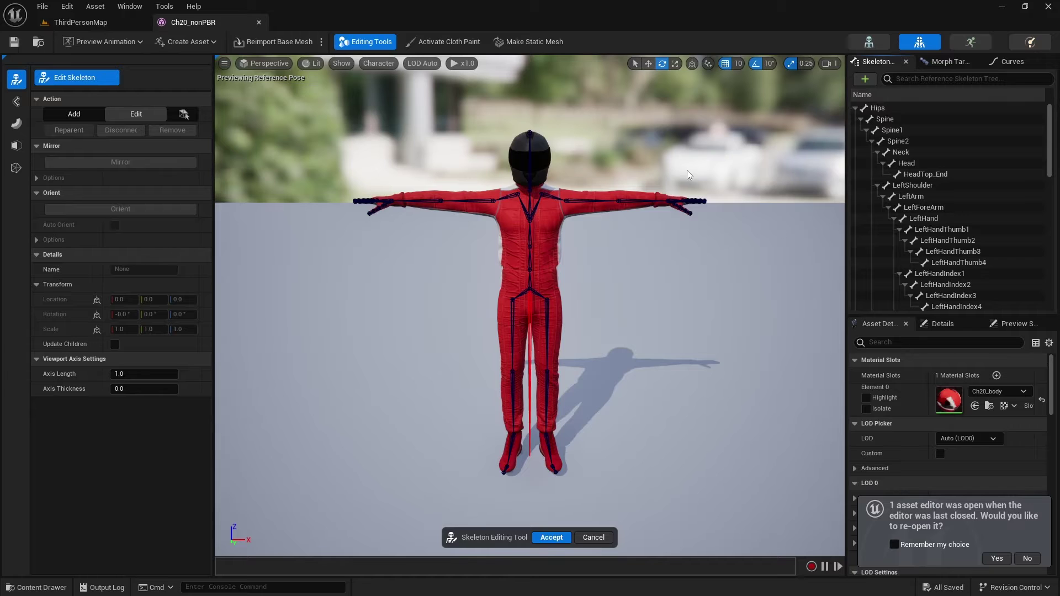
Add a new unparented bone to the skeleton hierarchy
left_click(878, 109)
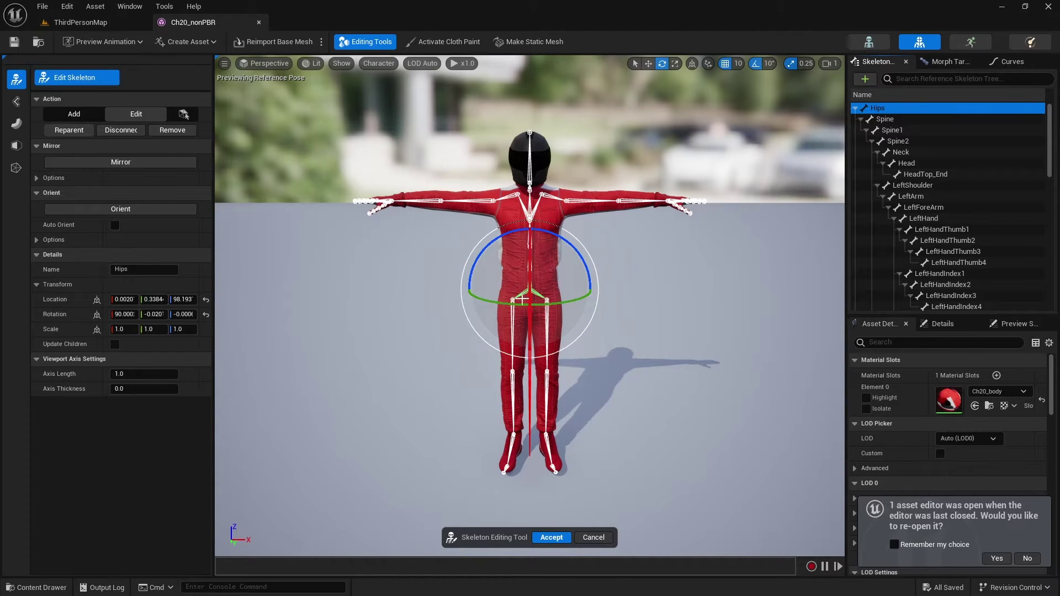
left_click(759, 185)
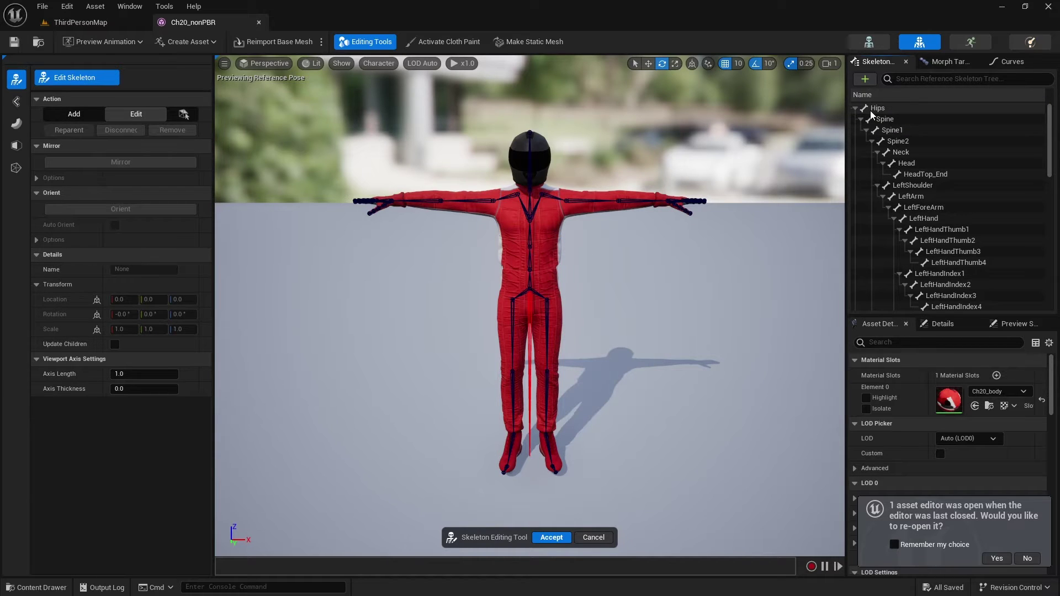
left_click(855, 108)
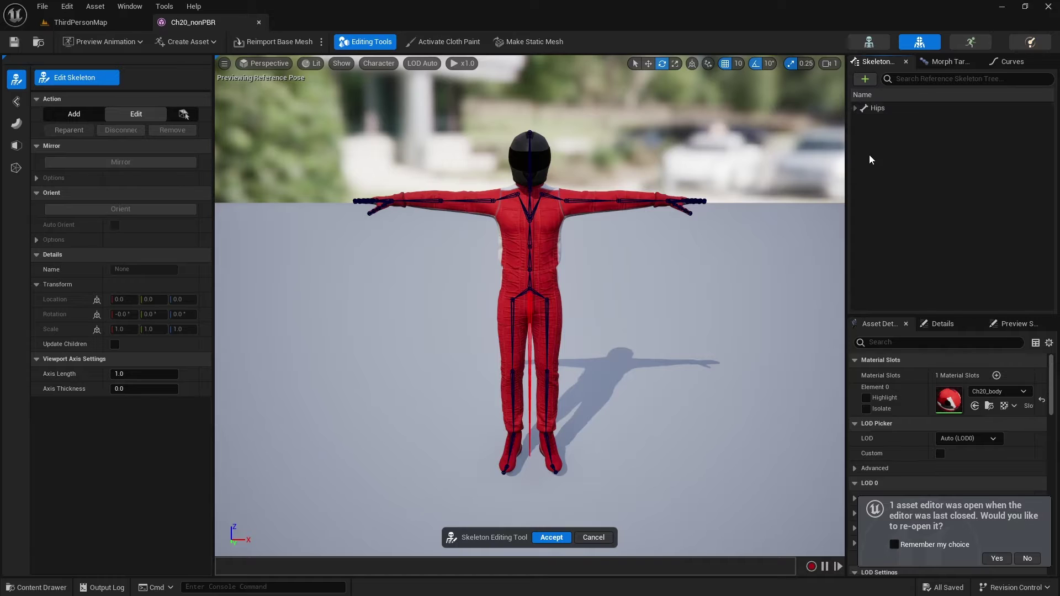
right_click(883, 159)
left_click(927, 175)
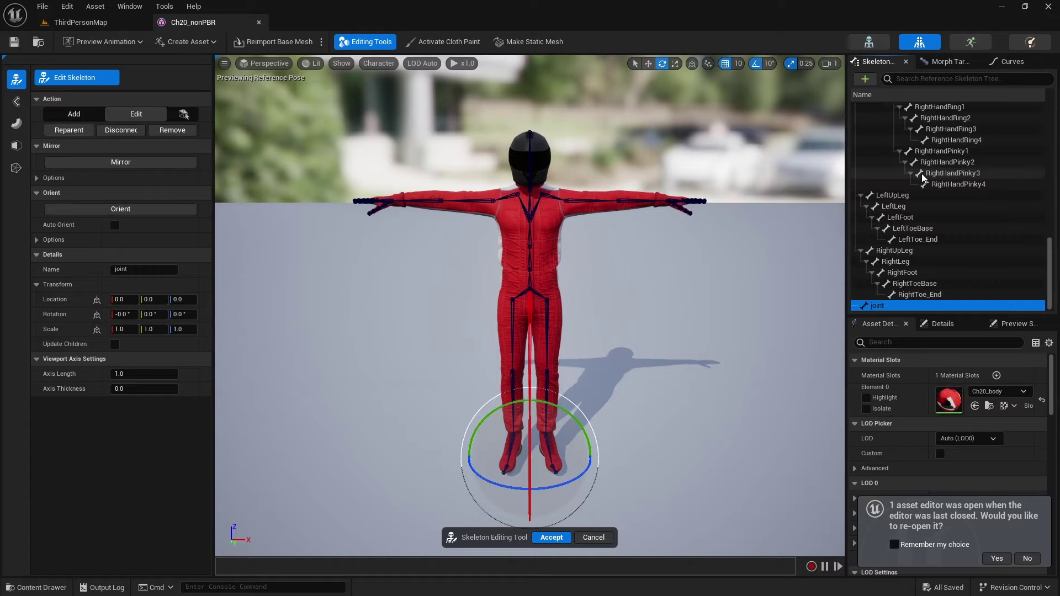
scroll(905, 148, "up", 2)
scroll(904, 148, "up", 3)
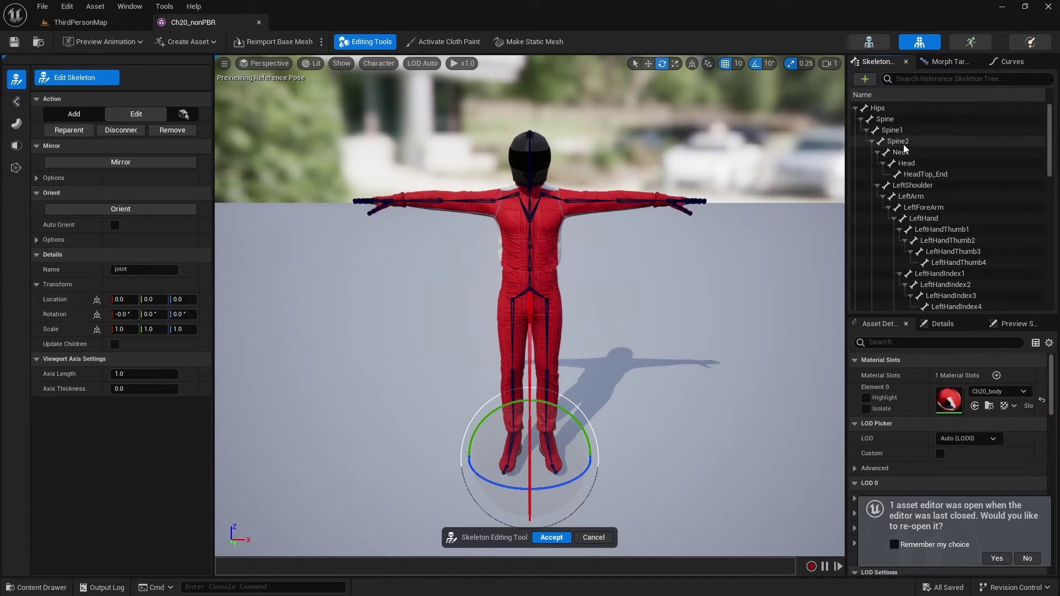
Collapse the Hips child chains and remove the new joint bone from the skeleton
left_click(855, 108)
mouse_move(871, 108)
left_mouse_down()
mouse_move(878, 126)
mouse_move(875, 118)
left_mouse_up()
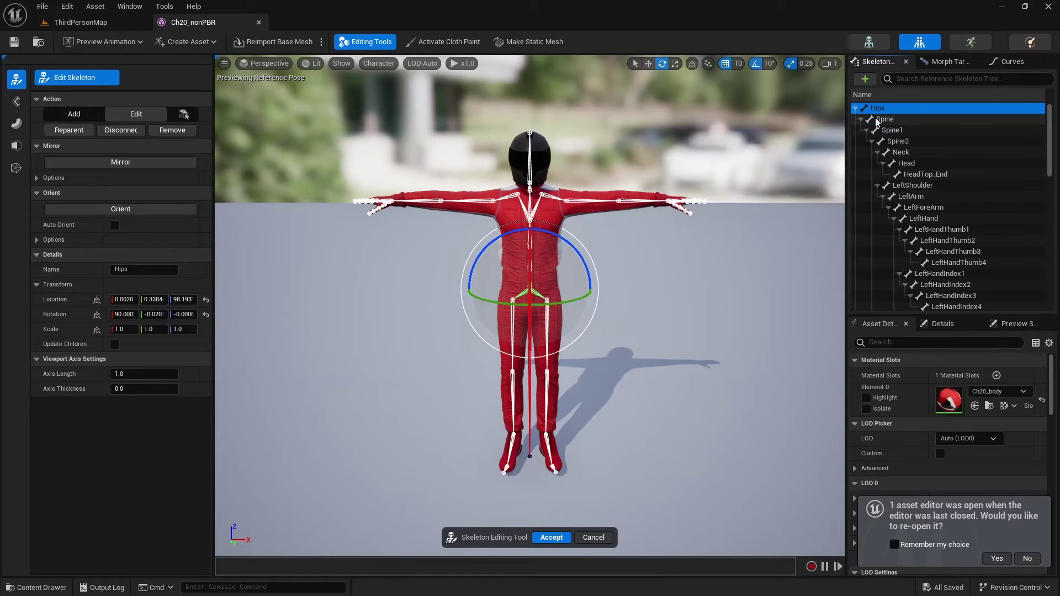
left_click(859, 131)
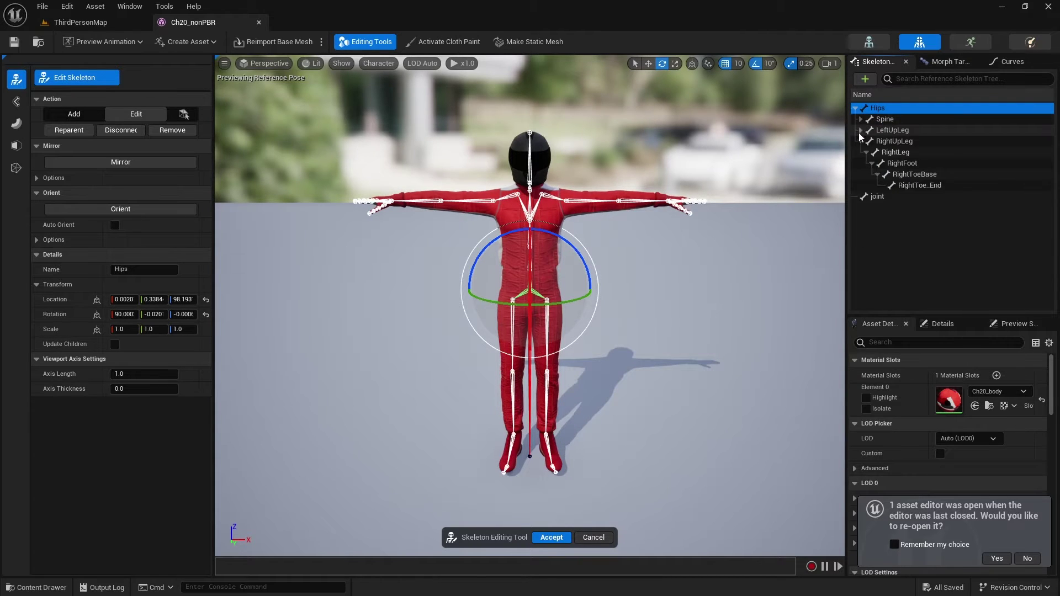
left_click(860, 141)
left_click(874, 151)
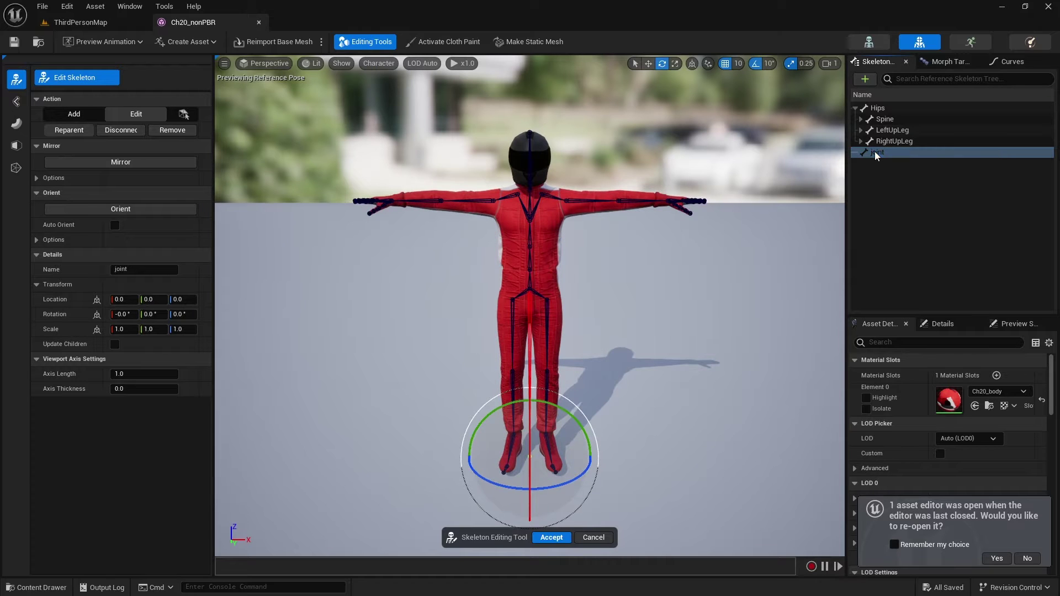
right_click(874, 151)
left_click(927, 185)
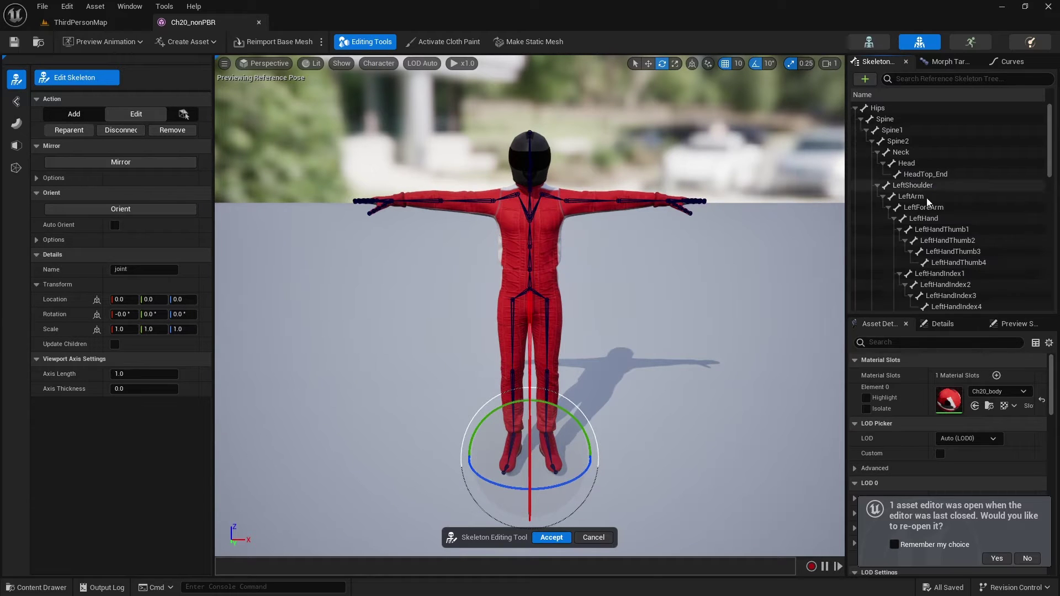
Duplicate the Hips bone in the reference skeleton tree
left_click(855, 108)
left_click(873, 109)
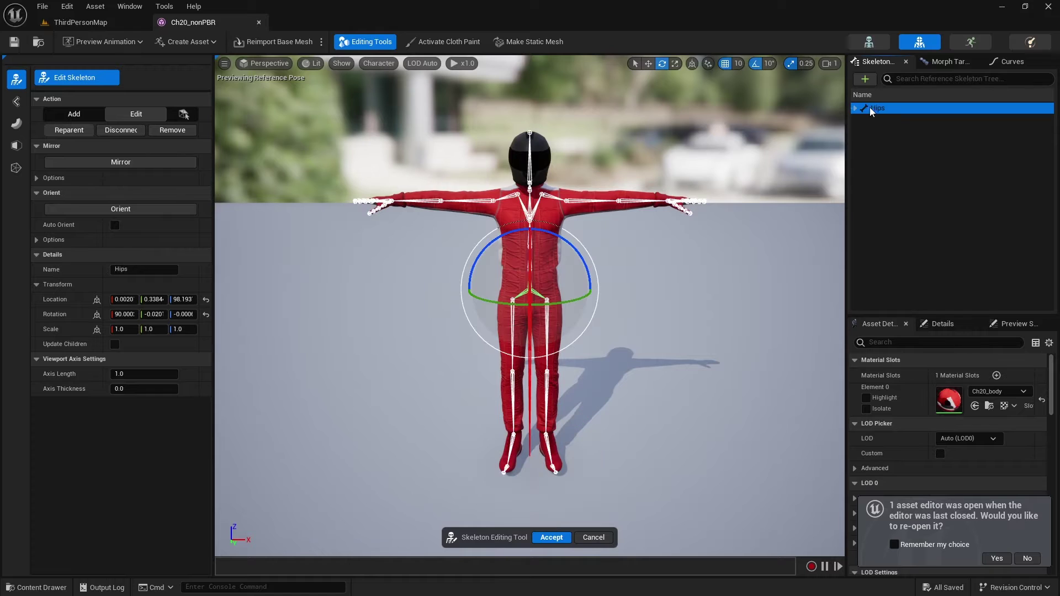
left_click(855, 108)
right_click(871, 108)
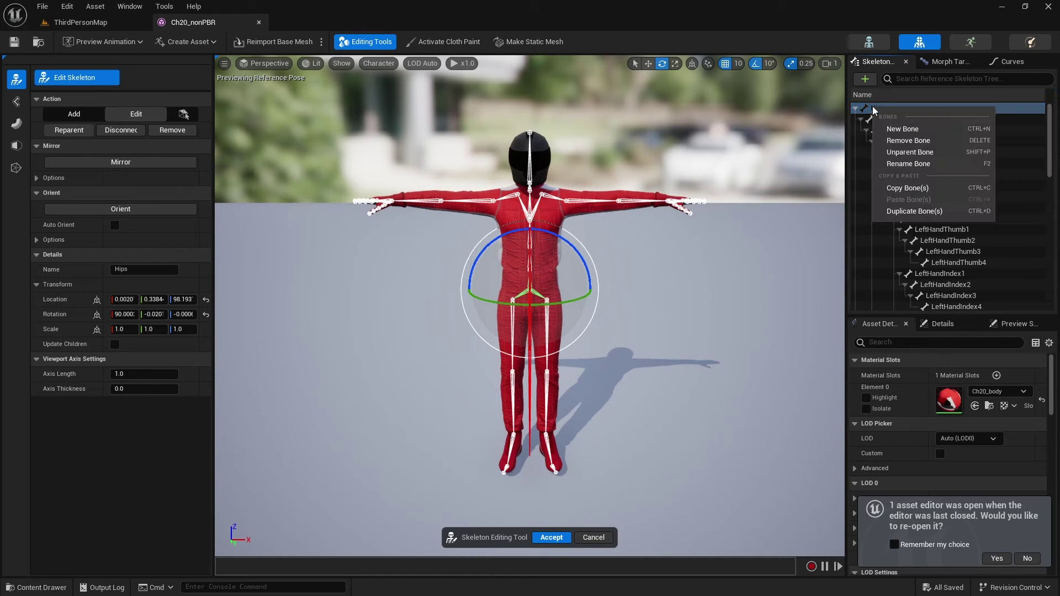
left_click(914, 212)
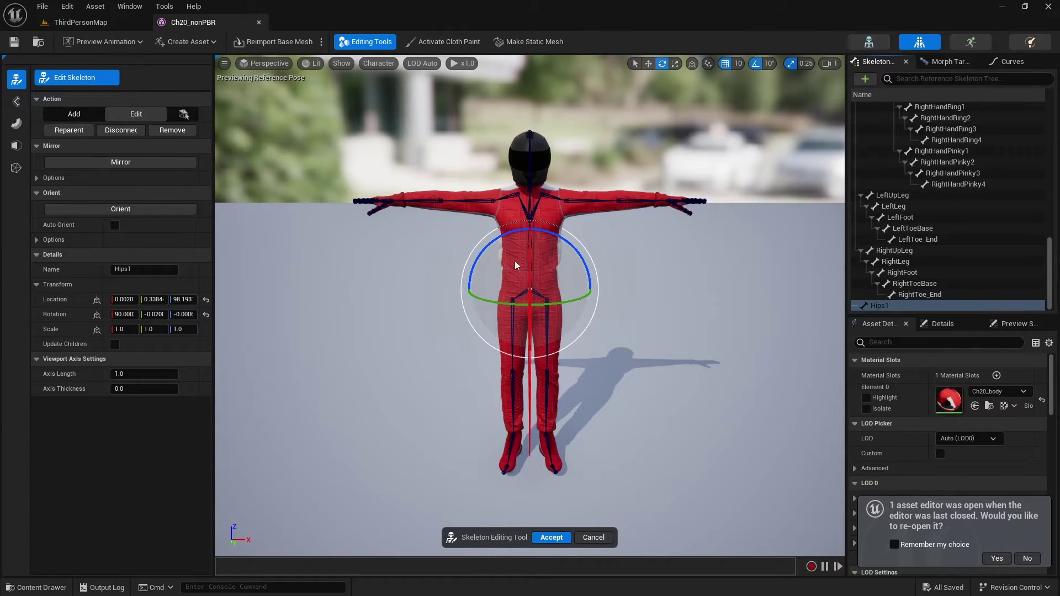
Rename the original Hips bone to root and reset its location and rotation to their defaults
scroll(973, 206, "up", 15)
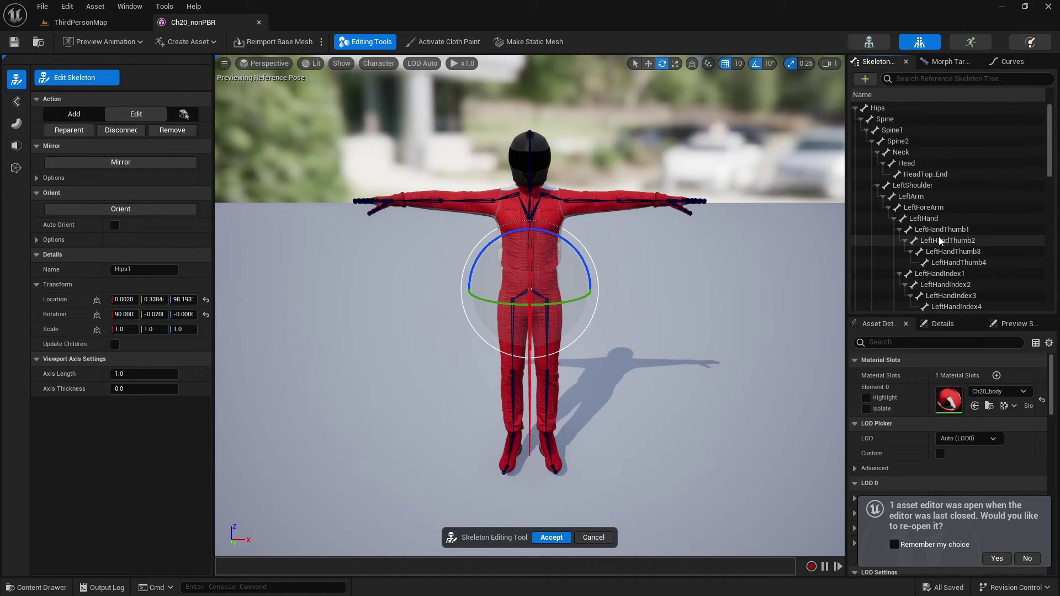
left_click(882, 109)
left_click(881, 109)
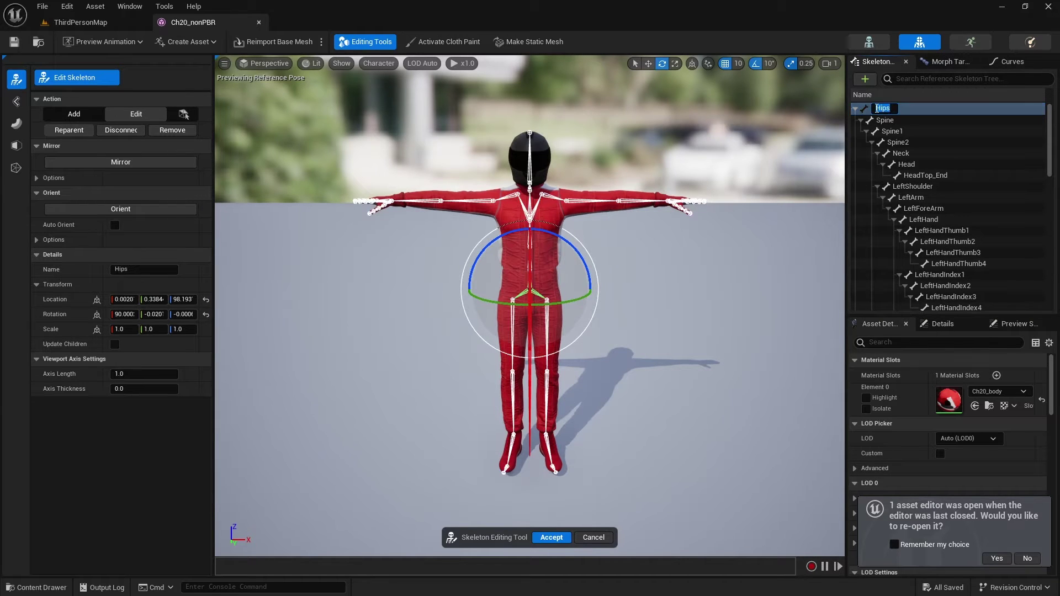
key("Return")
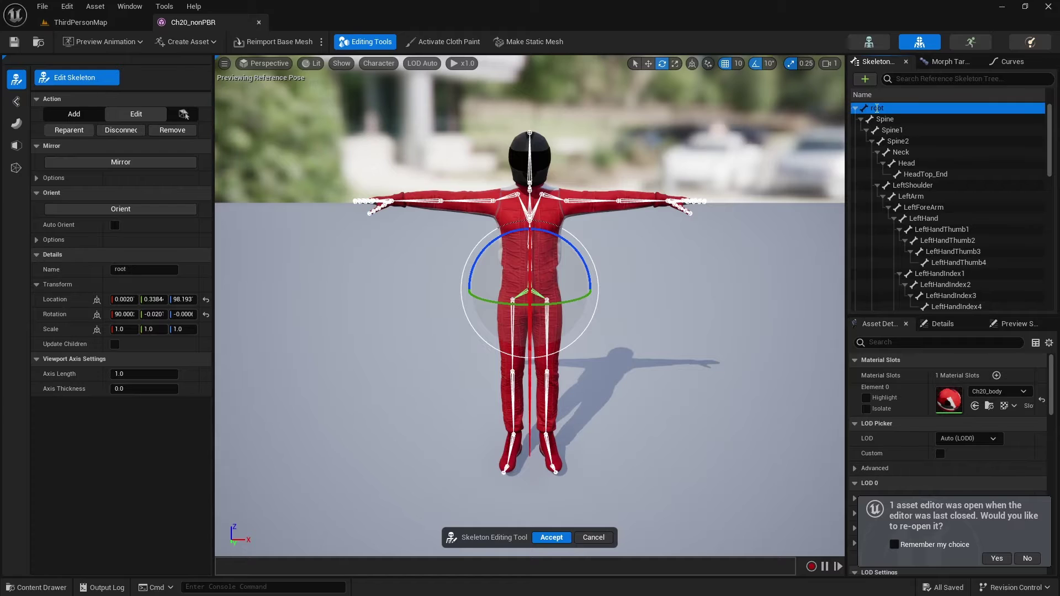
left_click(205, 300)
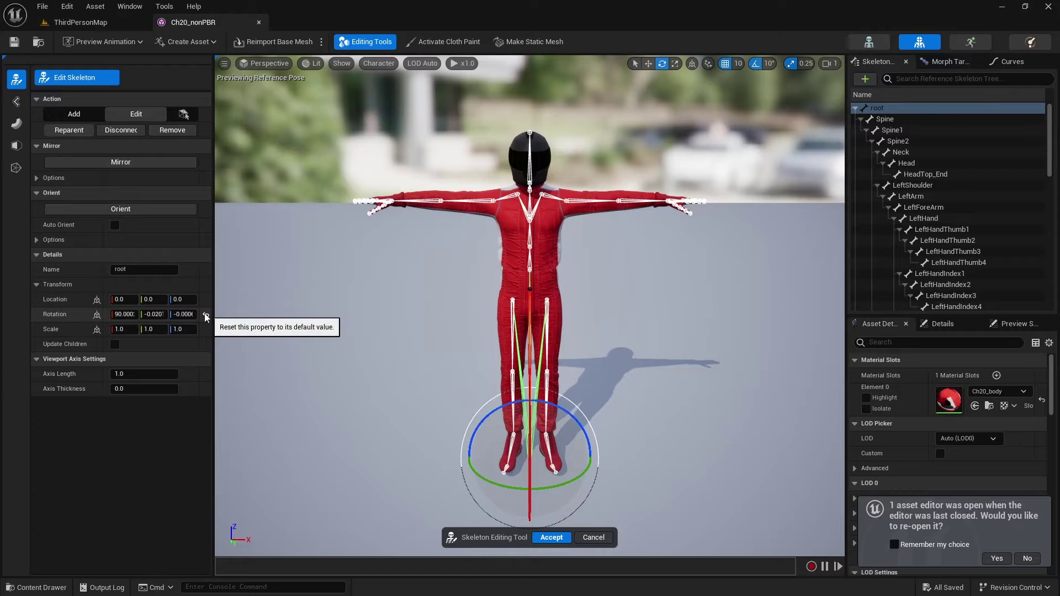
left_click(205, 315)
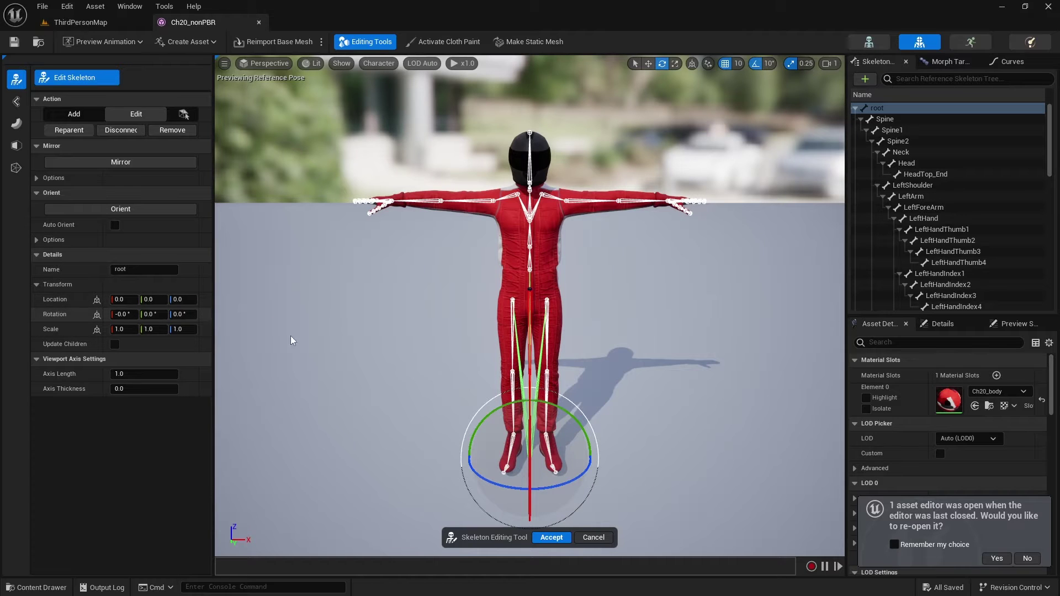
Parent the duplicated Hips1 bone under the root bone
left_click(859, 119)
left_click(879, 241)
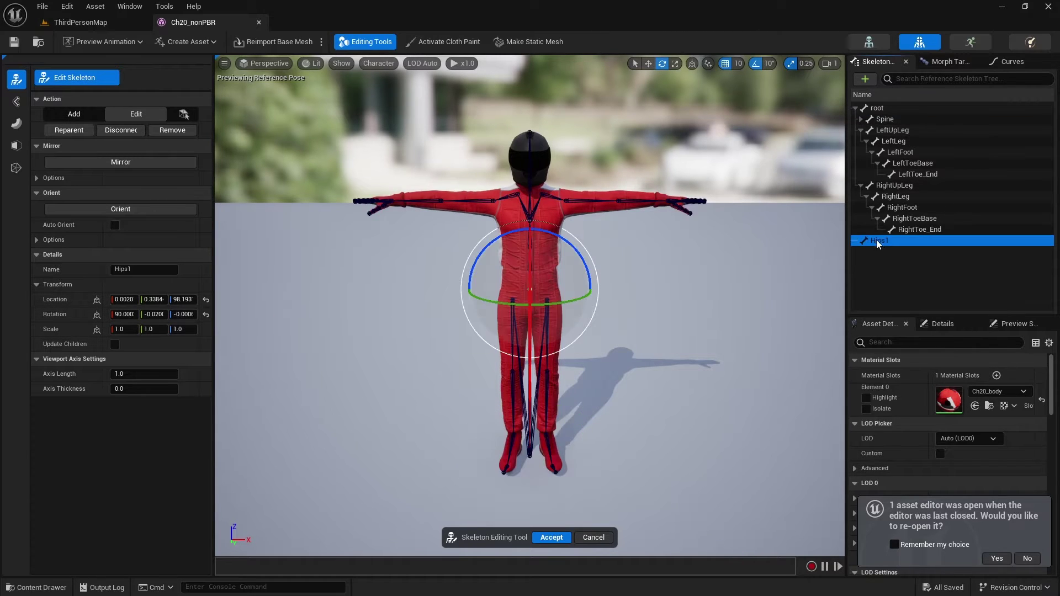
left_click_drag(879, 239, 870, 107)
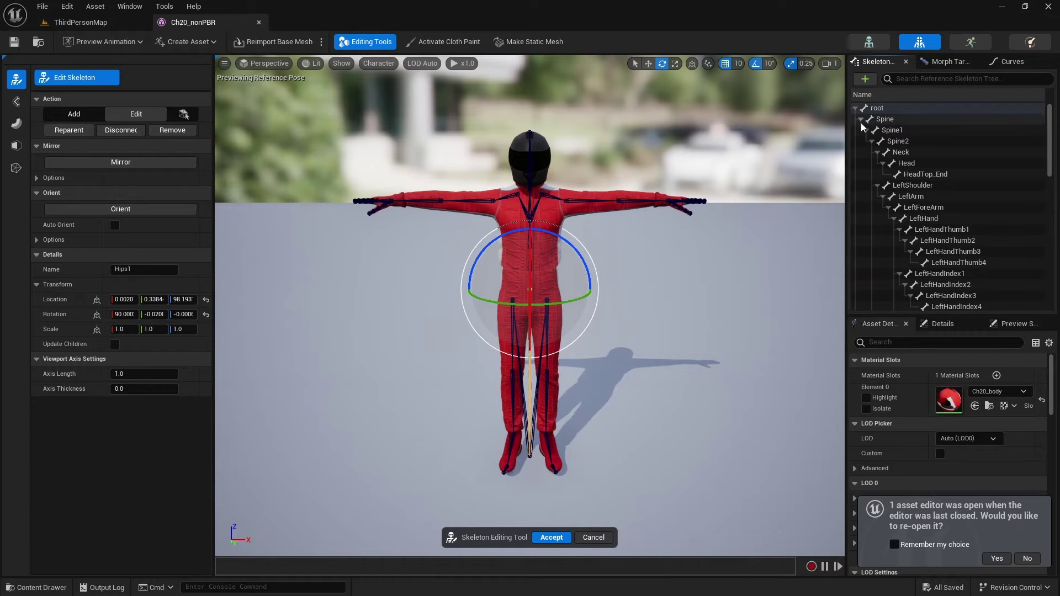
Reparent the Spine, LeftUpLeg and RightUpLeg bones with their chains from root to Hips1
left_click(858, 118)
left_click(860, 130)
left_click(861, 141)
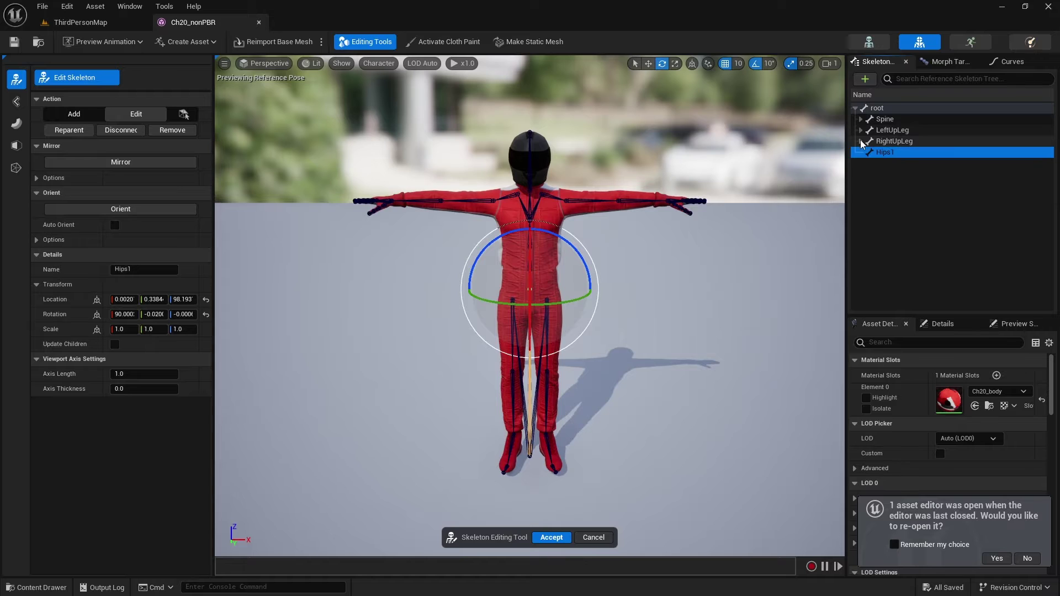
left_click_drag(885, 119, 893, 151)
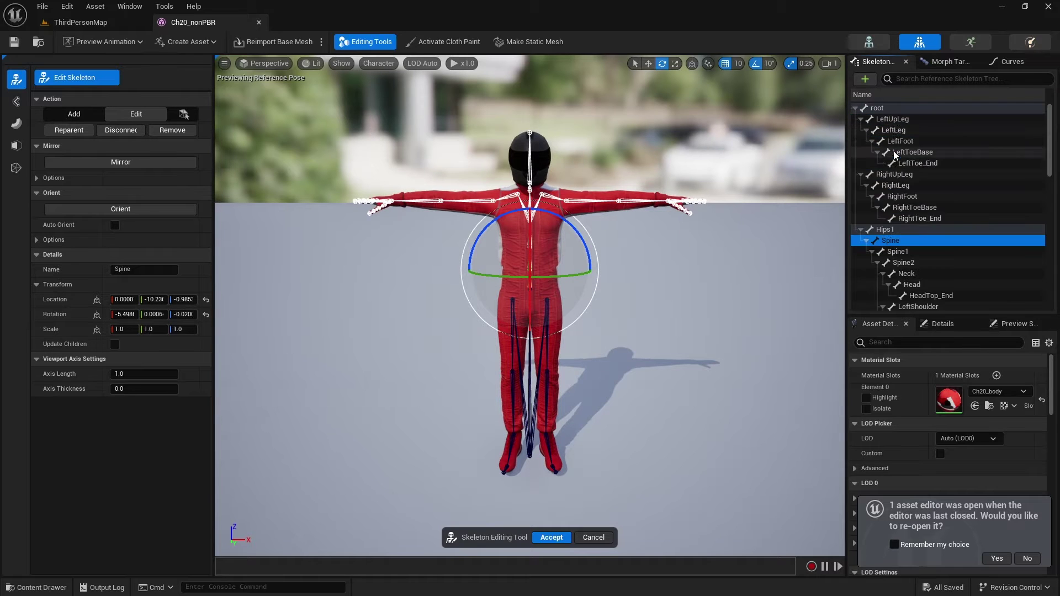
left_click(858, 118)
left_click(861, 131)
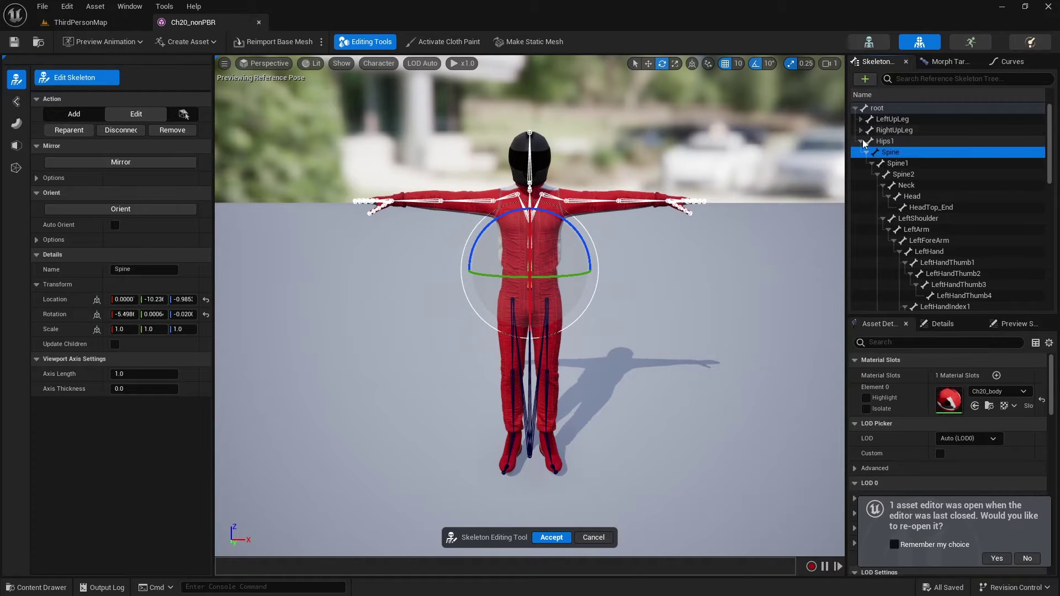
left_click_drag(886, 117, 882, 140)
left_click_drag(862, 121, 866, 130)
Rename the Hips1 bone to Hips and accept the skeleton edits
left_click(889, 120)
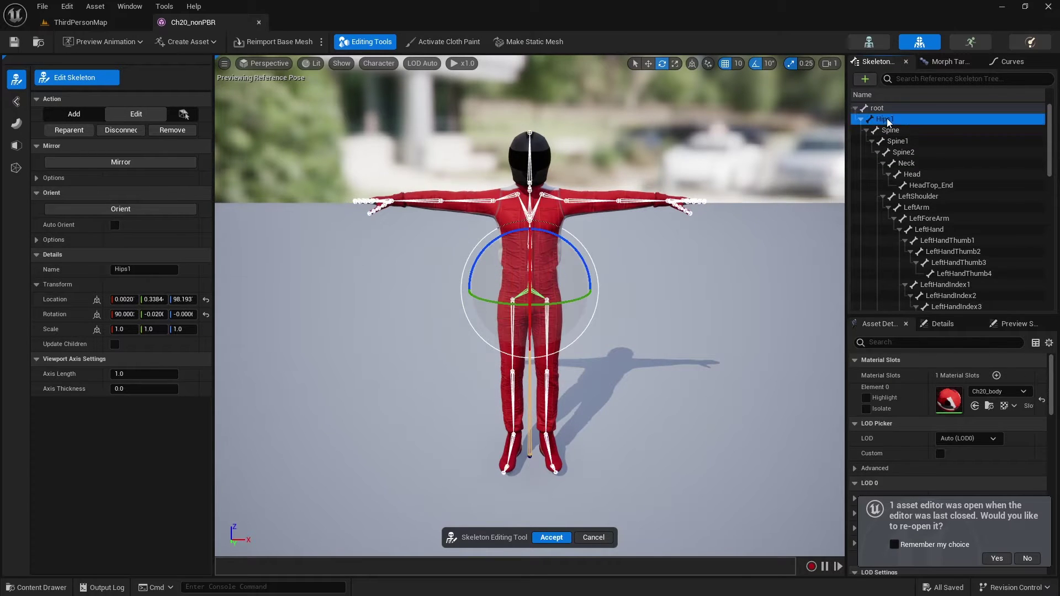
left_click(886, 120)
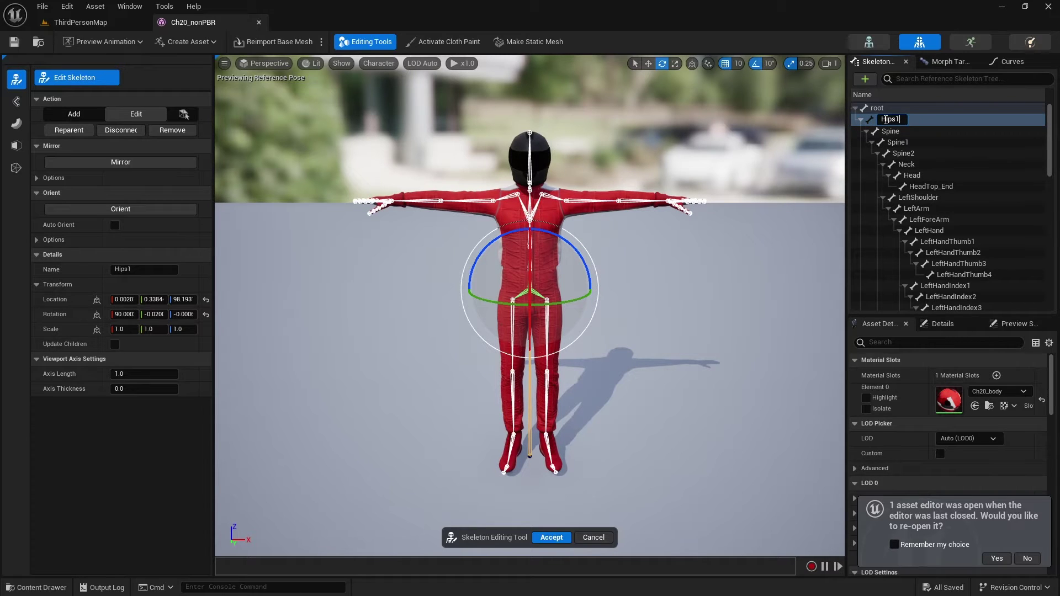
type("Hips")
key("Return")
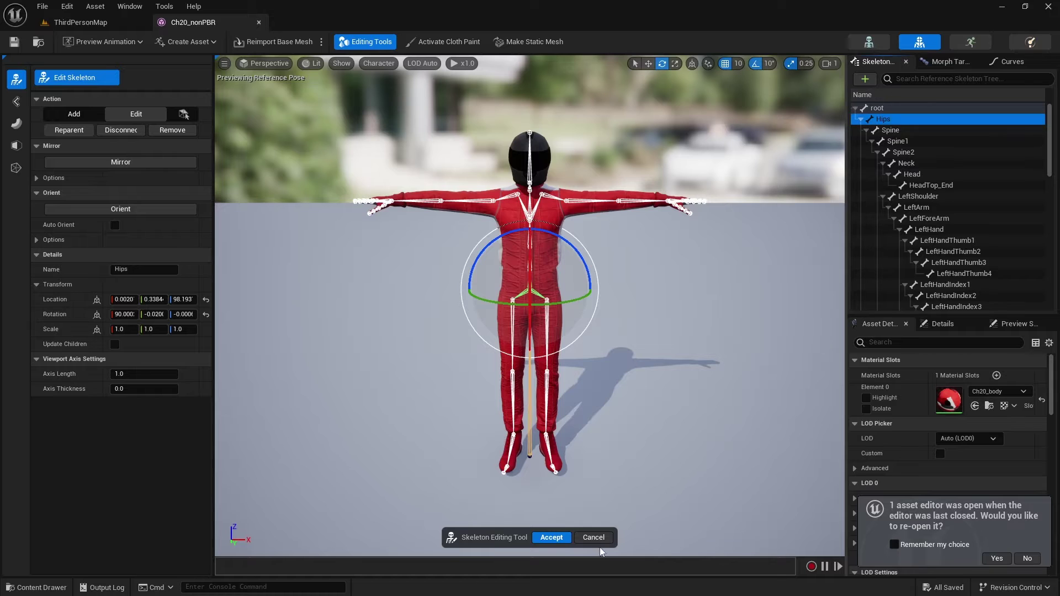
left_click(558, 537)
left_click(552, 537)
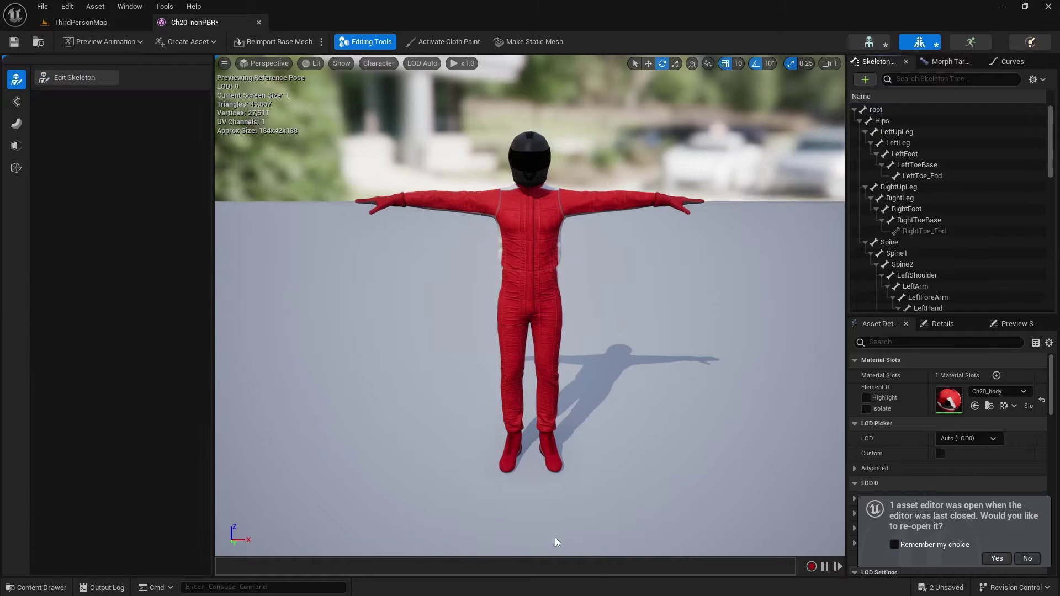
Inspect the root and Hips bones in the updated skeleton tree
left_click(876, 111)
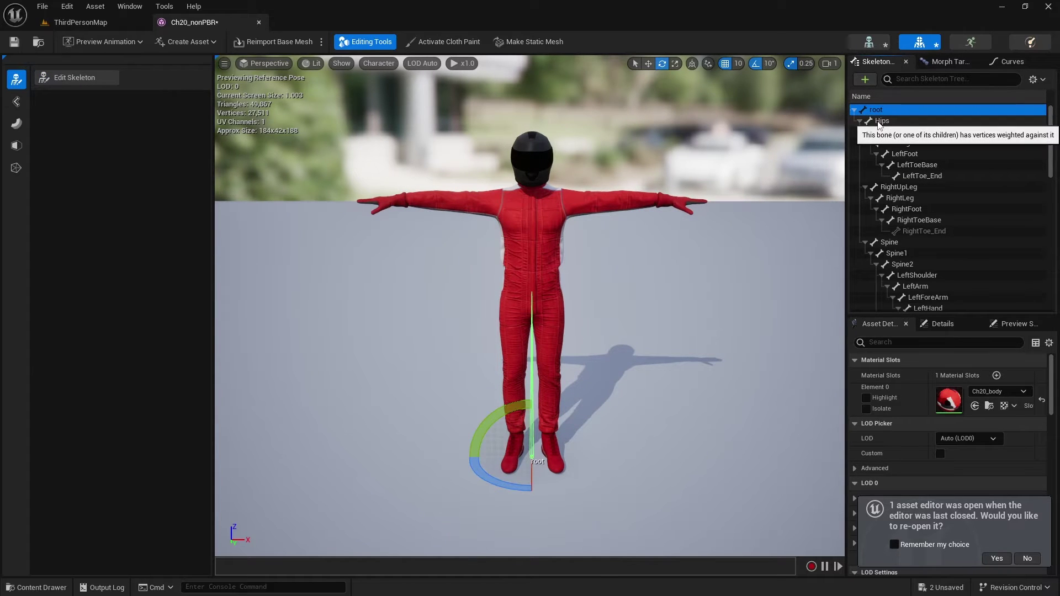
left_click(859, 122)
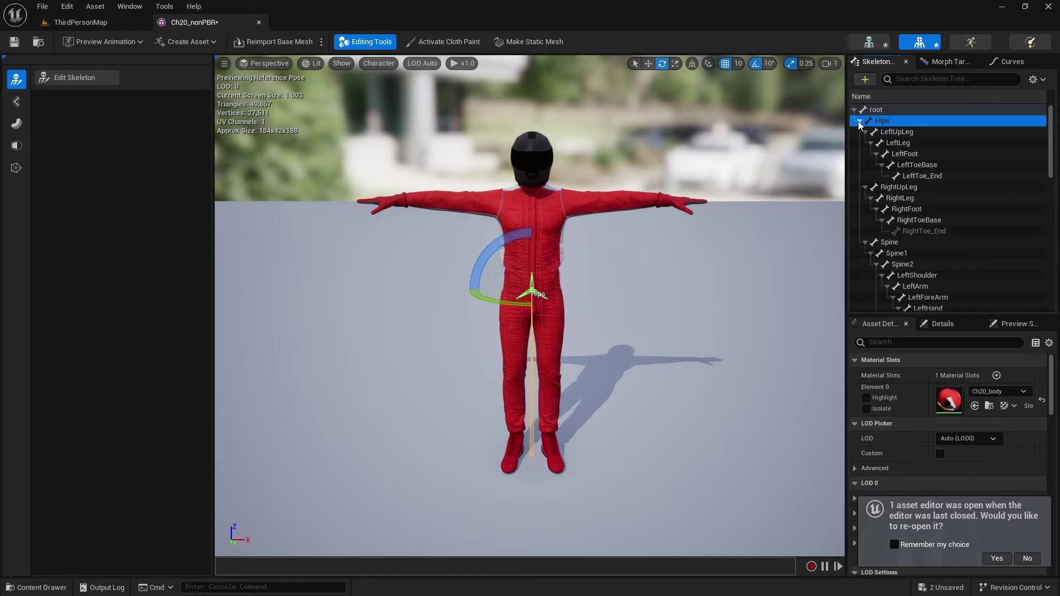
left_click(118, 197)
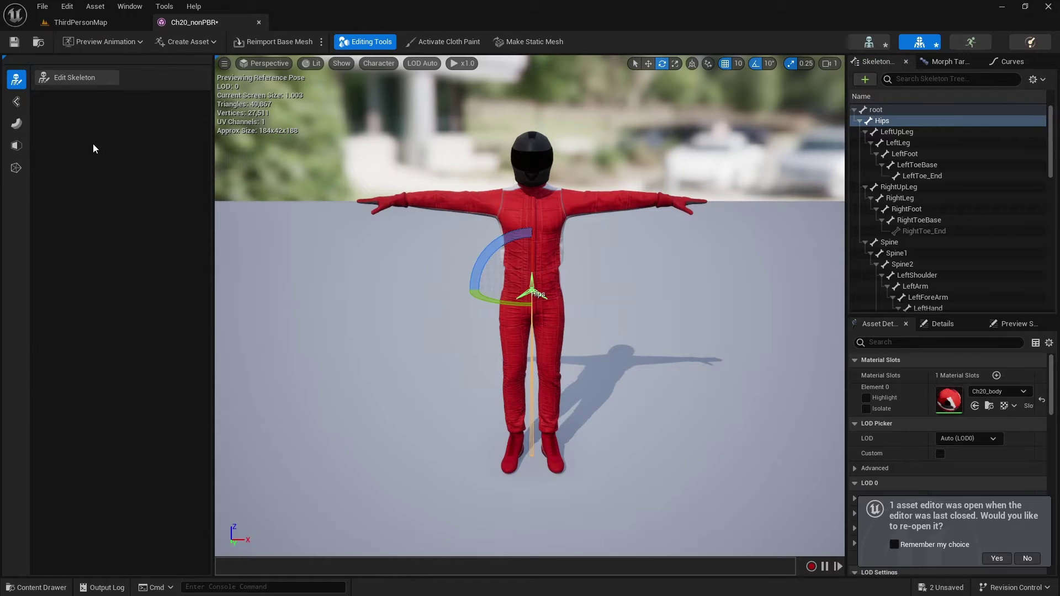
Start the Edit Weights skin tool and compare the mesh weights of the root and Hips bones around the pelvis
left_click(17, 103)
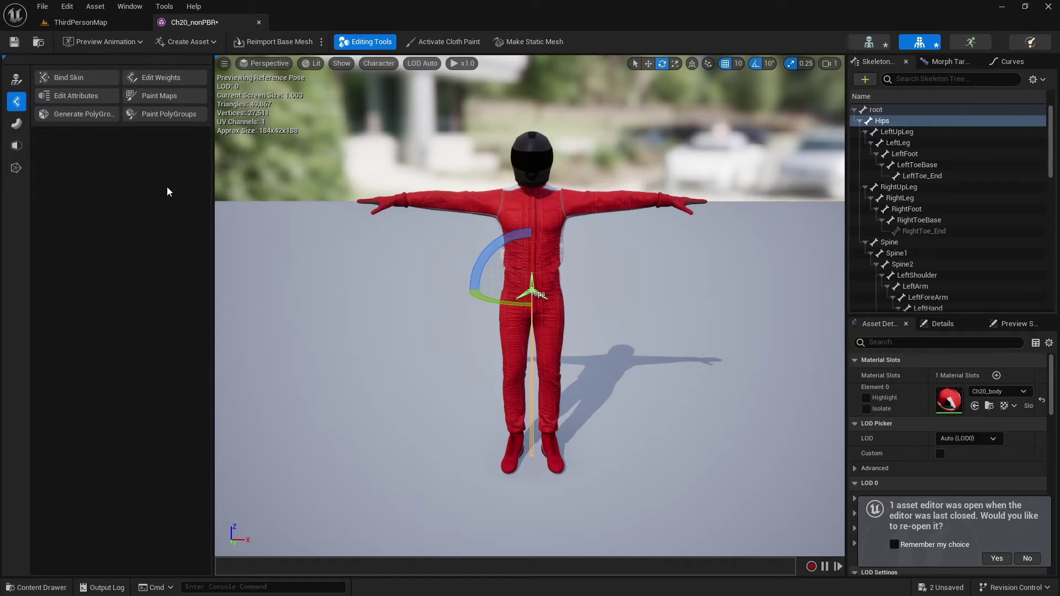
left_click(152, 76)
left_click(882, 110)
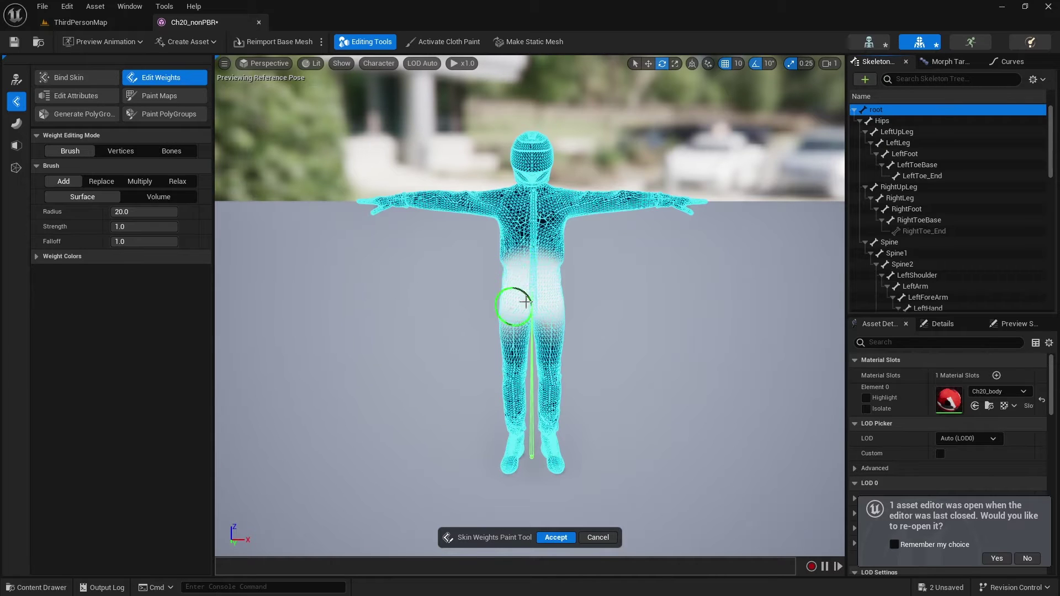
left_click(880, 121)
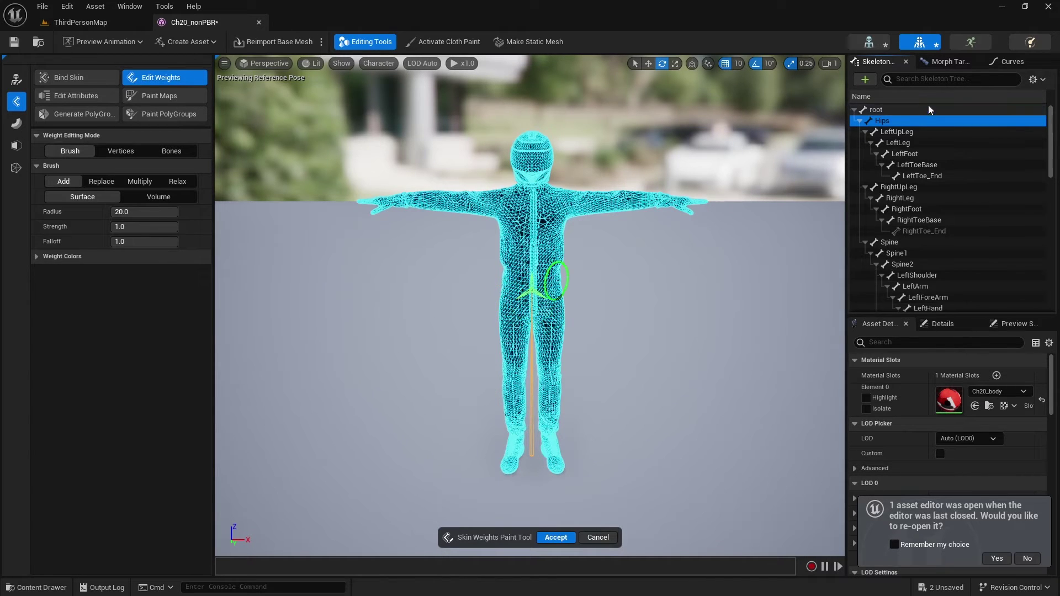
left_click(876, 110)
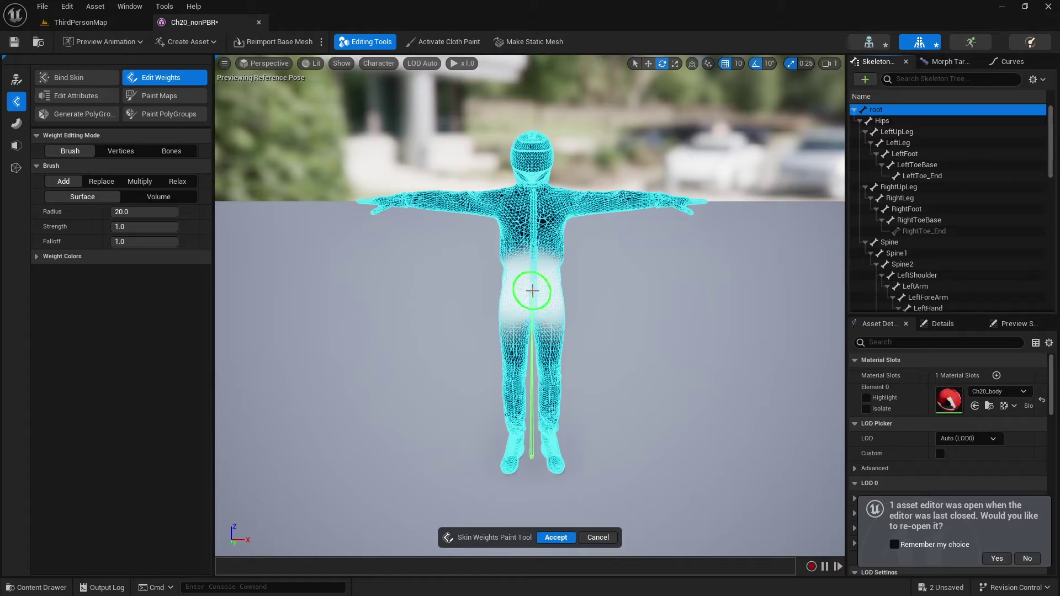
left_click(882, 120)
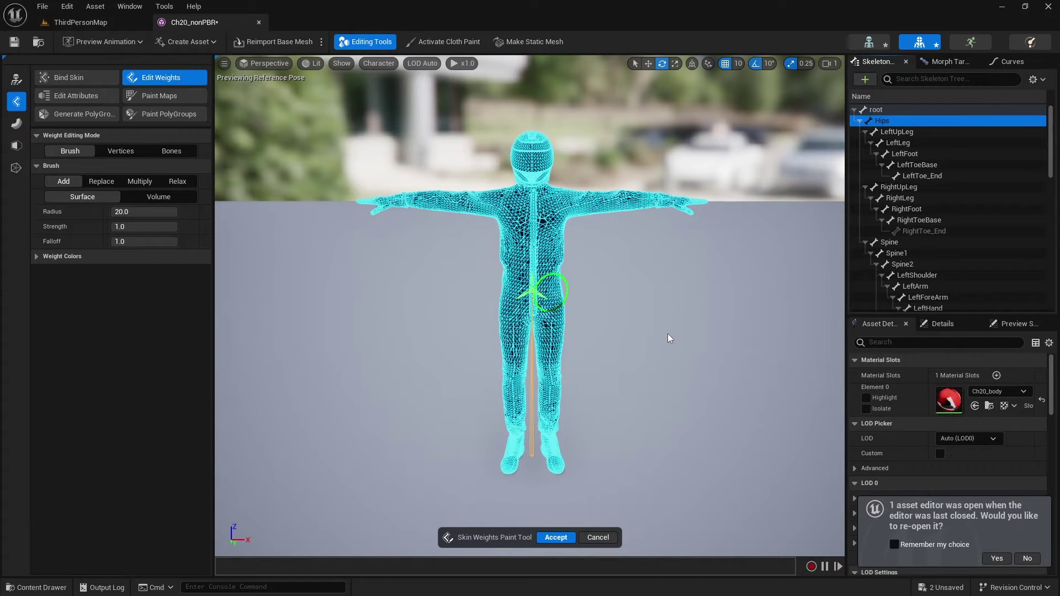
right_click_drag(670, 340, 660, 343)
scroll(544, 240, "up", 8)
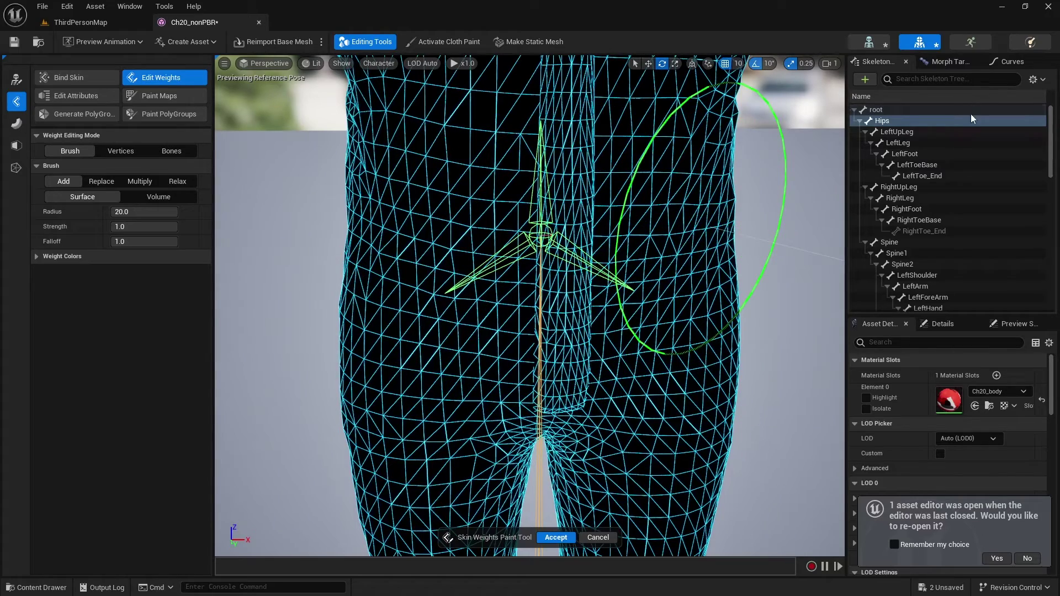
Shrink the skin weight brush's radius and adjust its strength over the pelvis for painting the Hips bone
left_click(879, 110)
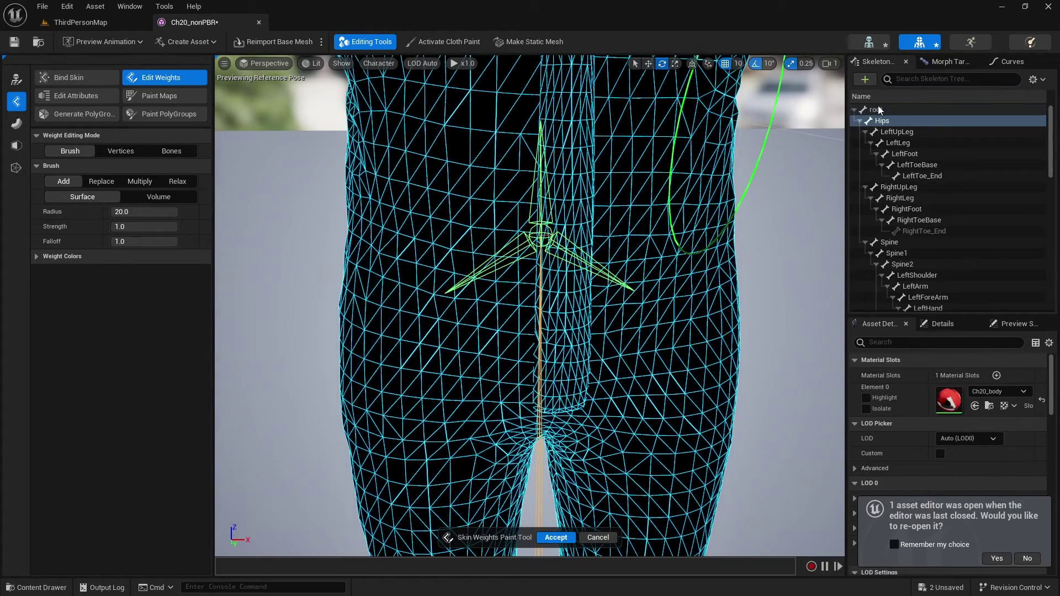
left_click(882, 120)
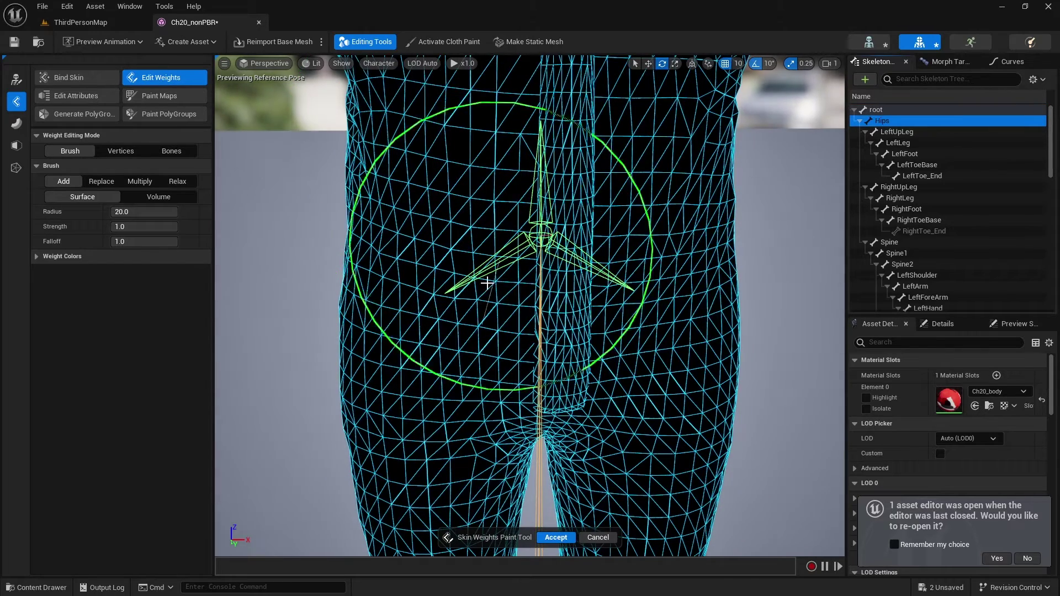
key("ctrl+z")
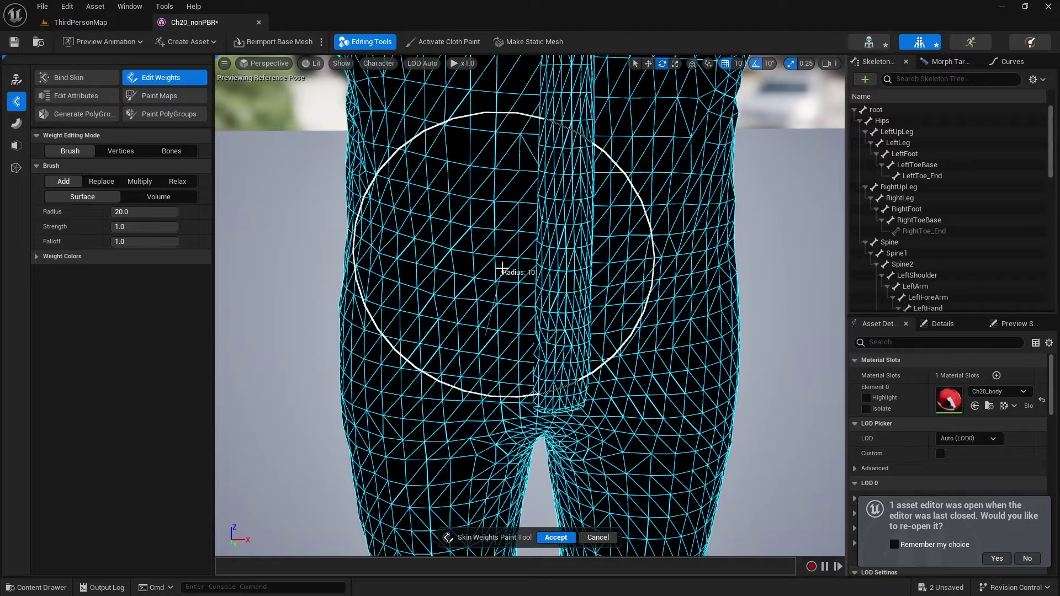
key("ctrl+f")
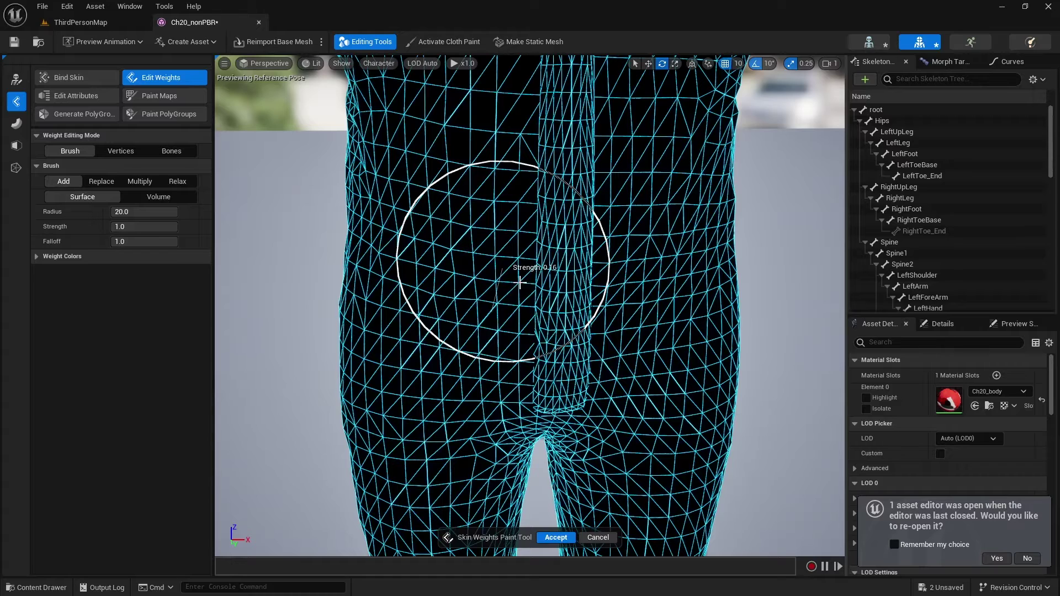
left_click(521, 294)
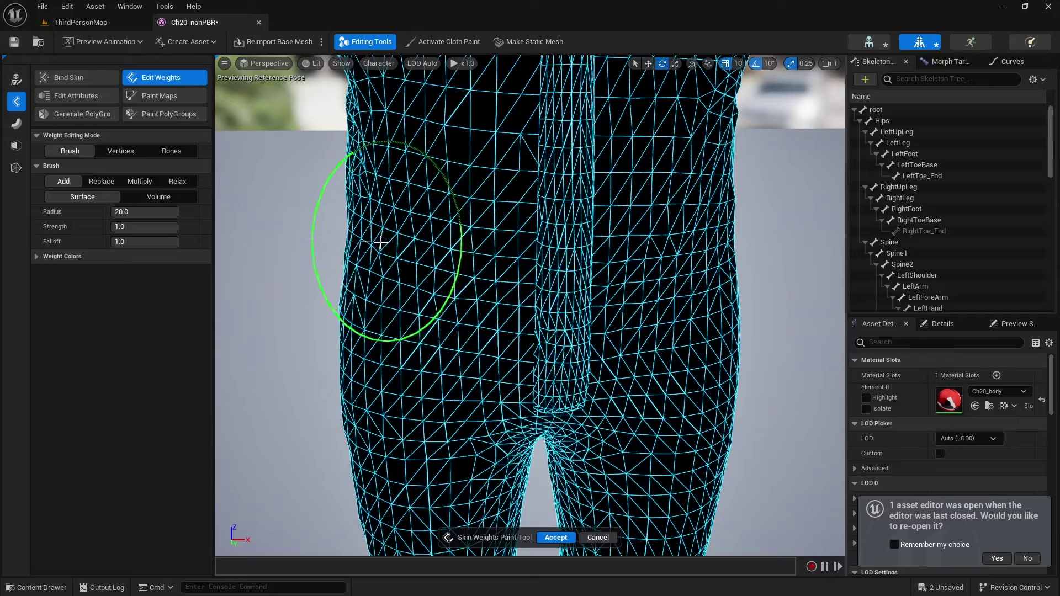
Paint a light band of Hips weight across the front of the pelvis and compare it with the root bone's weights
left_click(883, 121)
mouse_move(366, 240)
left_mouse_down()
mouse_move(420, 248)
mouse_move(699, 228)
mouse_move(414, 249)
mouse_move(682, 229)
left_mouse_up()
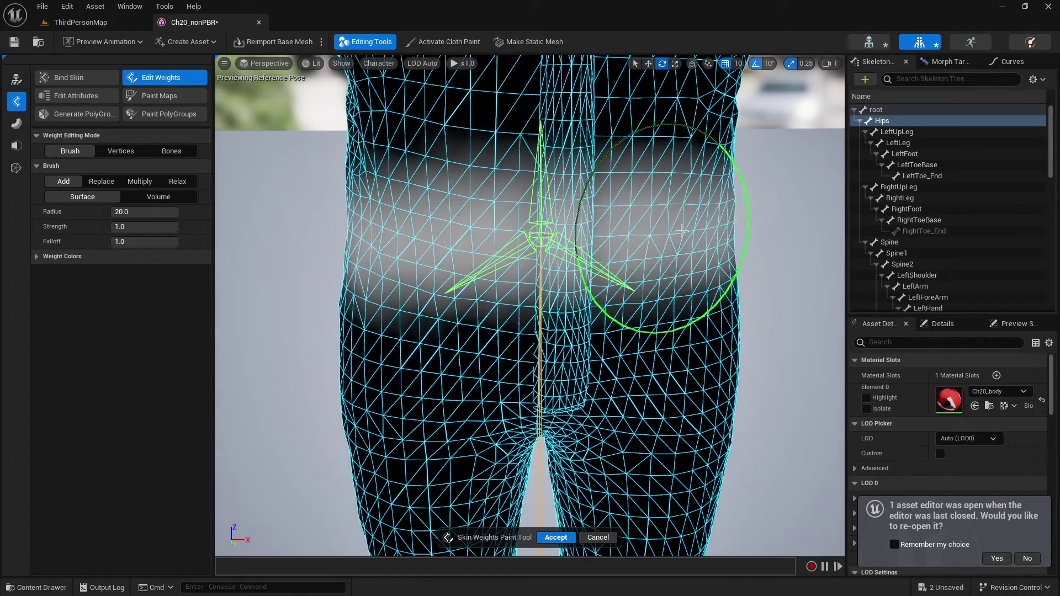
left_click(879, 110)
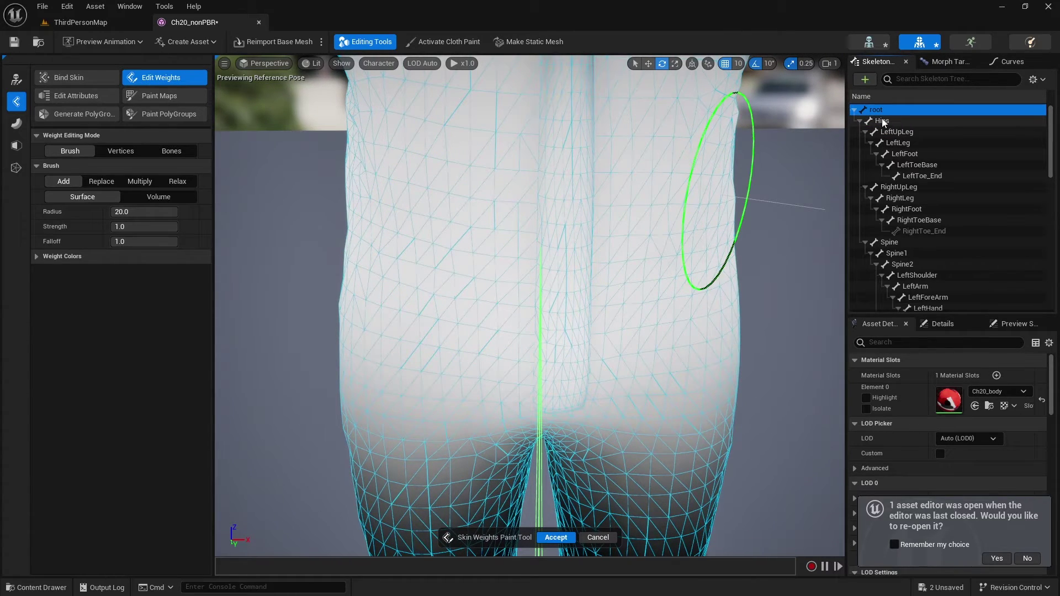
left_click(882, 121)
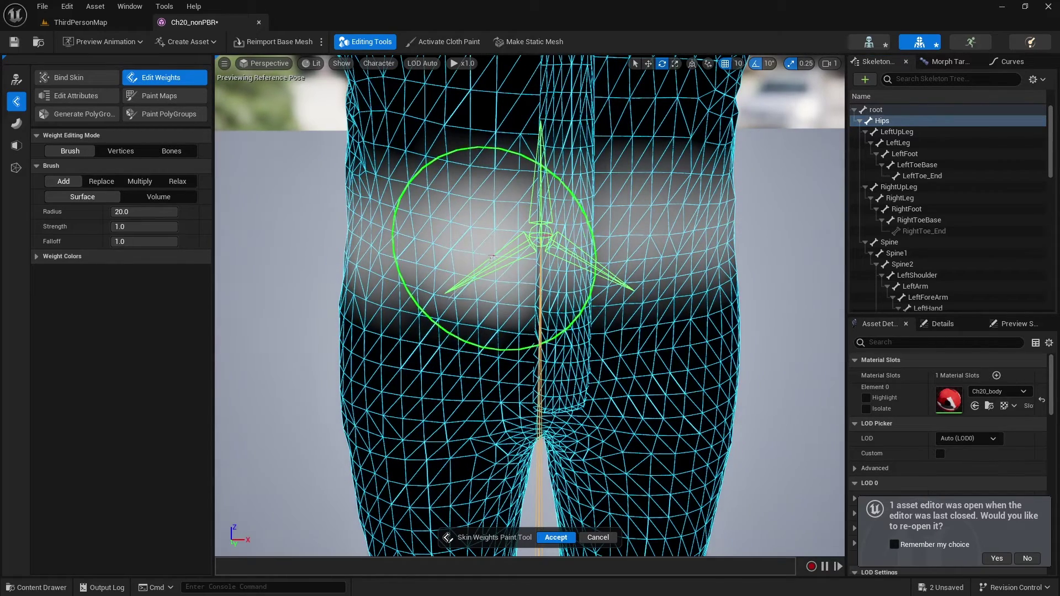
Increase the brush strength and paint over the Hips weight band on the front of the pelvis again
key("ctrl+f")
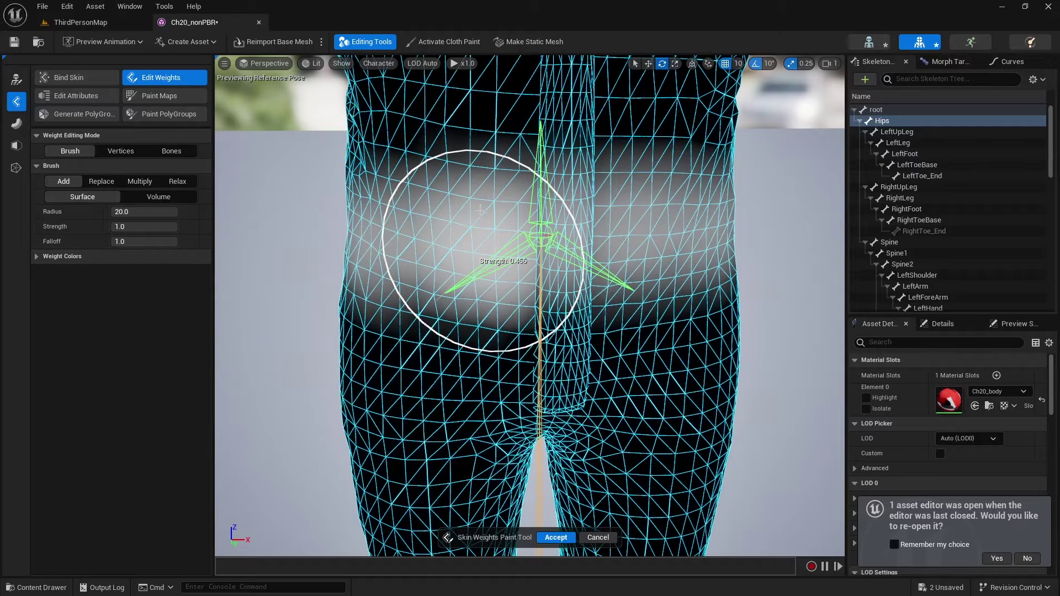
left_click(478, 209)
mouse_move(478, 208)
left_mouse_down()
mouse_move(415, 242)
mouse_move(361, 241)
mouse_move(728, 224)
left_mouse_up()
left_click(900, 110)
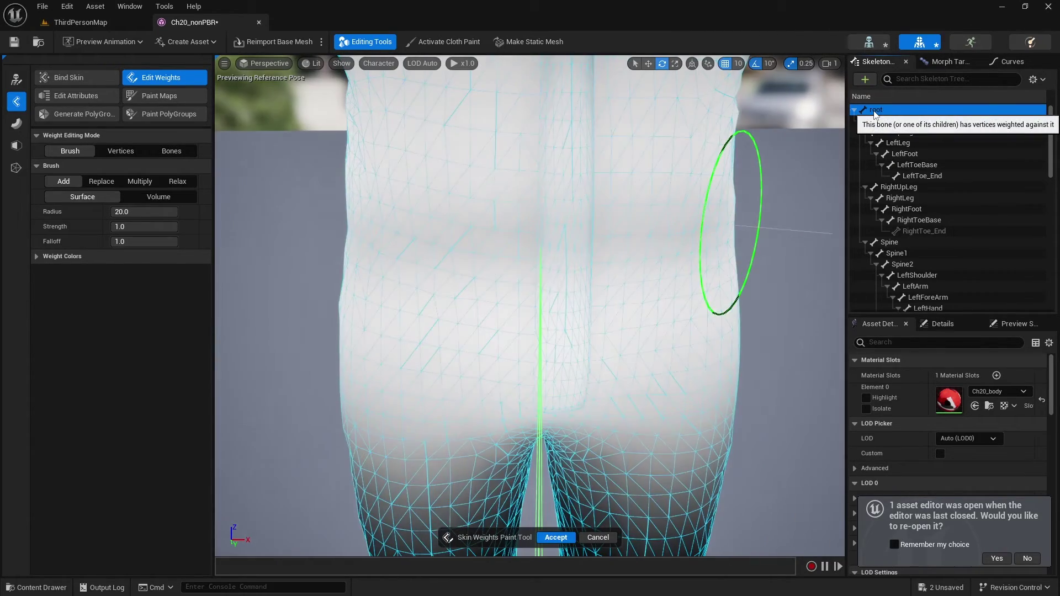
Fill the front Hips weight band completely and extend it up to the waist and down over the pelvis, checking against root
left_click(882, 121)
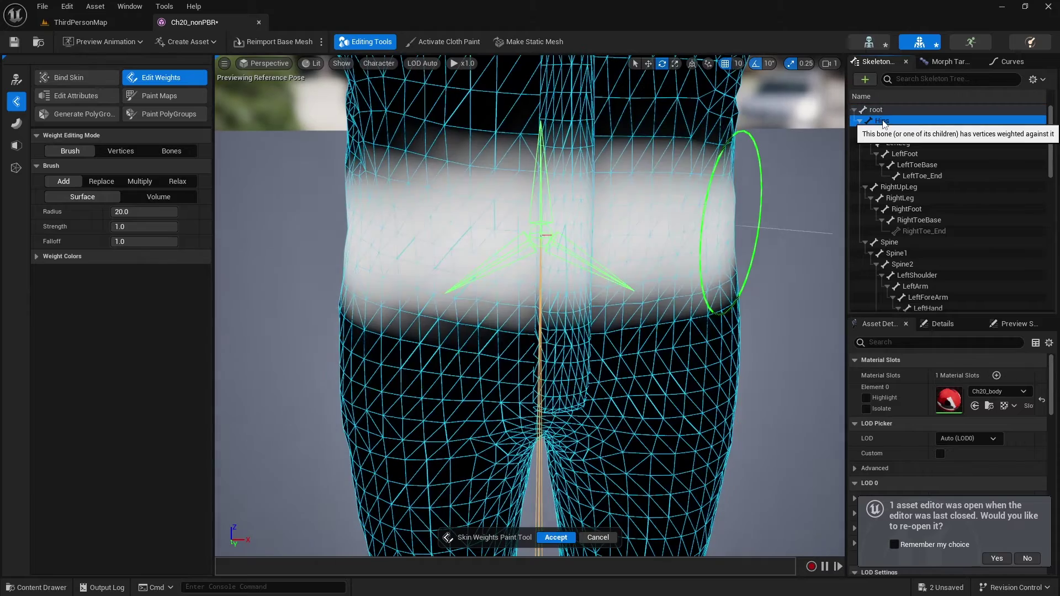
mouse_move(370, 234)
left_mouse_down()
mouse_move(362, 229)
mouse_move(715, 226)
mouse_move(407, 243)
mouse_move(640, 238)
left_mouse_up()
left_click(876, 109)
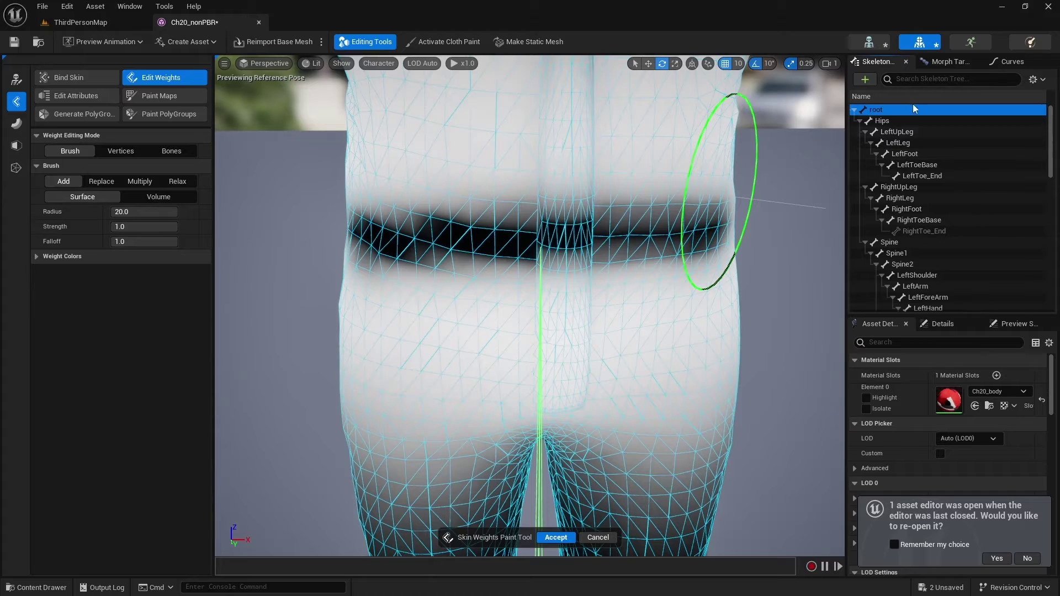
left_click(871, 121)
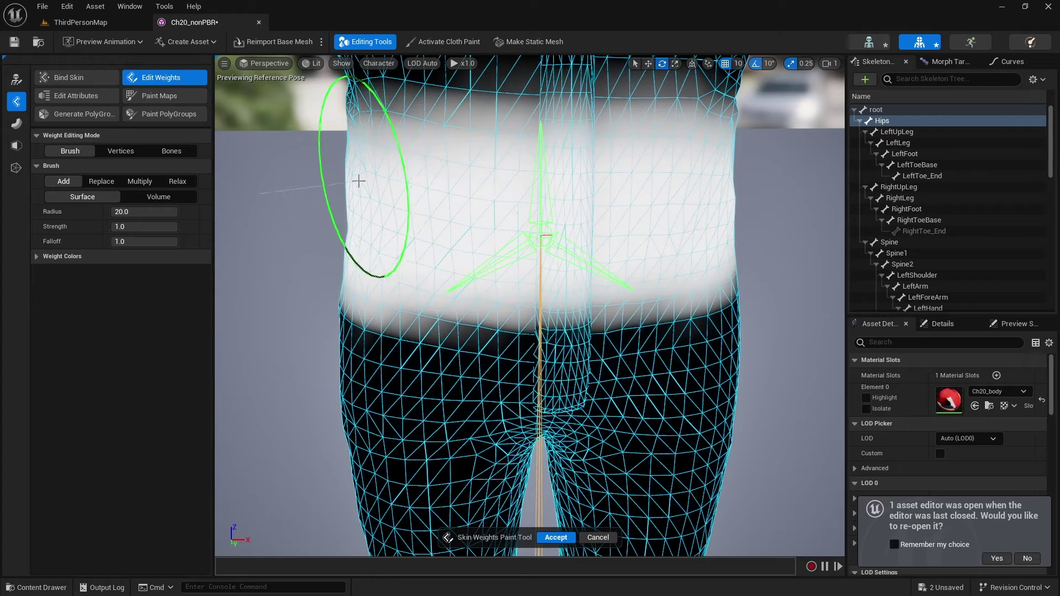
mouse_move(350, 283)
left_mouse_down()
mouse_move(729, 282)
mouse_move(373, 298)
left_mouse_up()
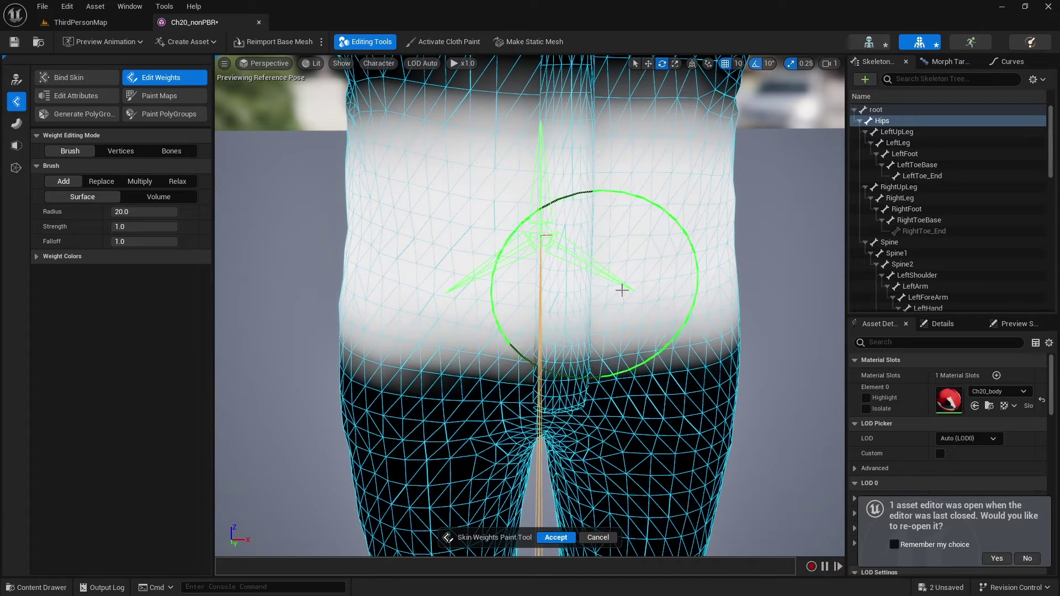
left_click(877, 111)
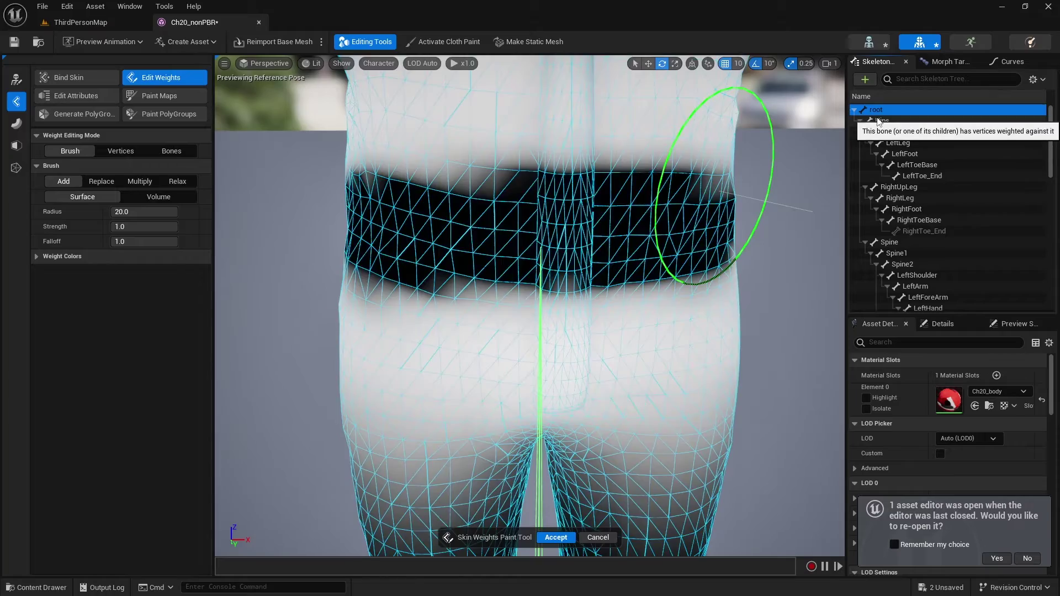
Paint a band of Hips weight across the back of the character's pelvis
left_click(882, 121)
scroll(583, 282, "up", 5)
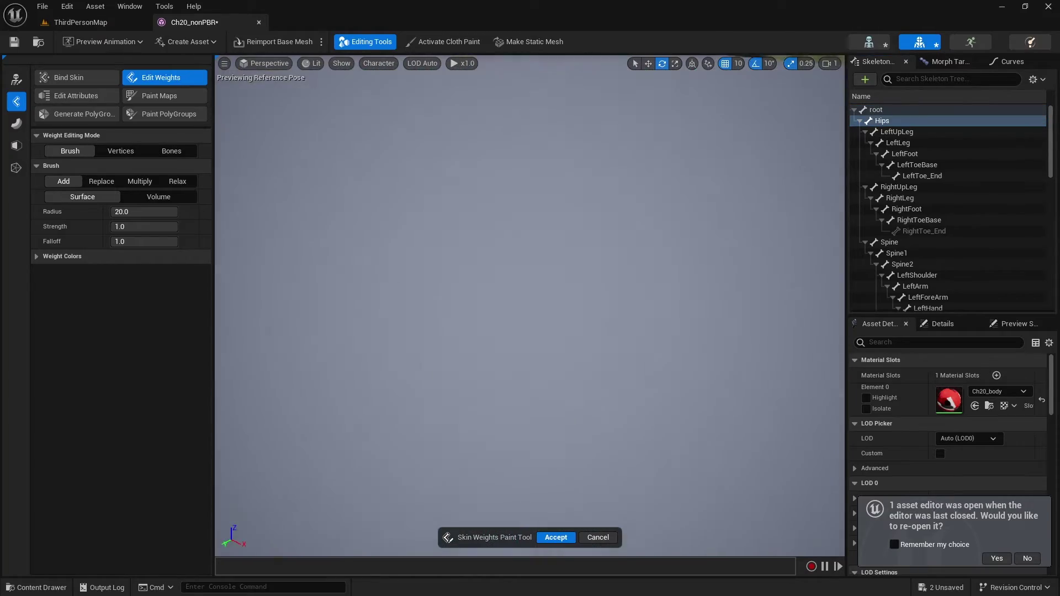
scroll(583, 283, "down", 5)
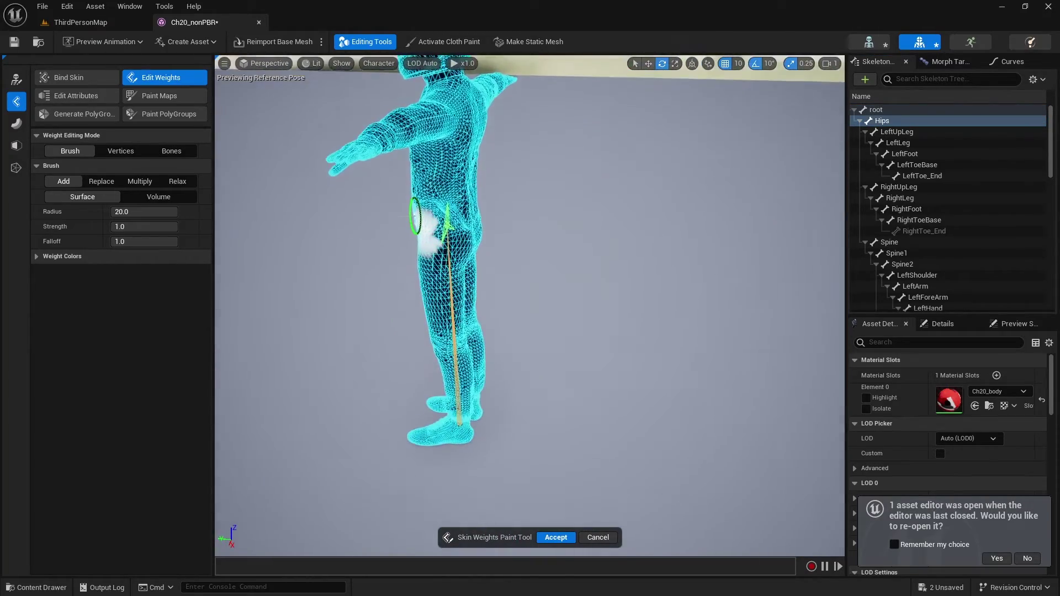
scroll(582, 282, "up", 5)
scroll(634, 248, "down", 8)
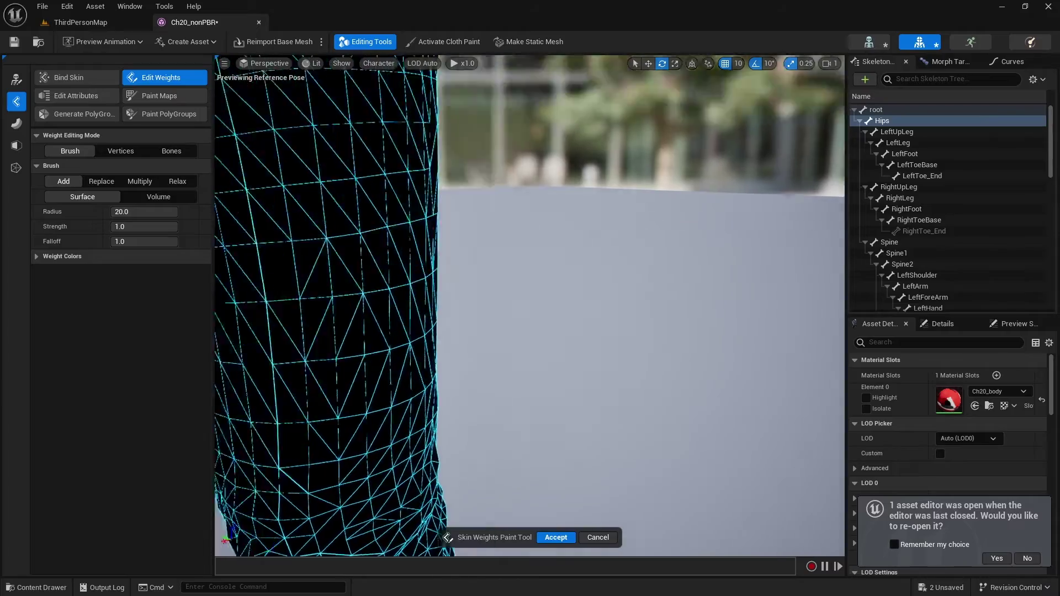
scroll(529, 305, "down", 2)
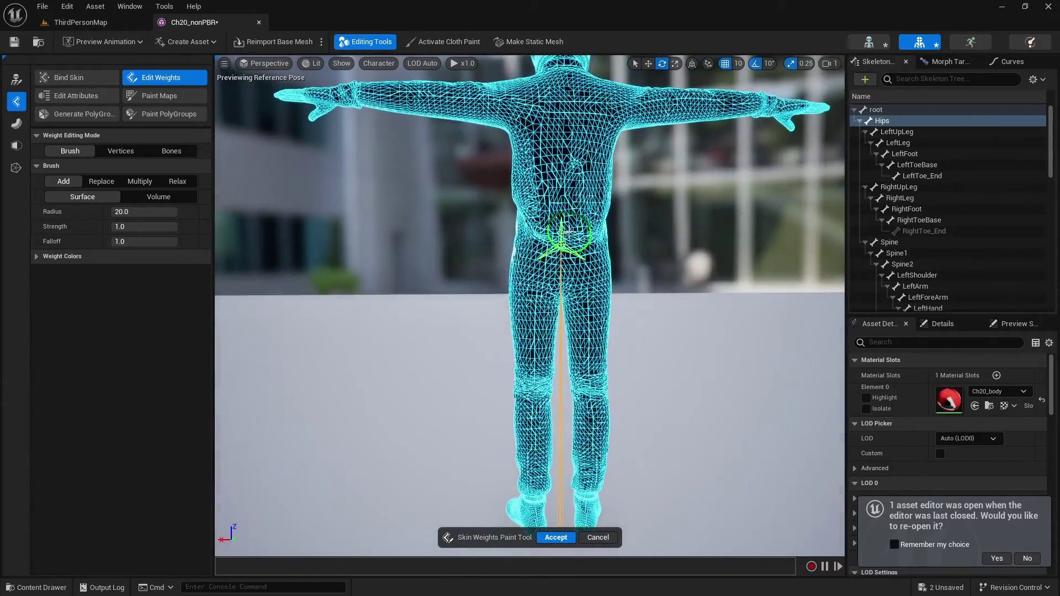
scroll(530, 305, "up", 6)
scroll(577, 276, "down", 6)
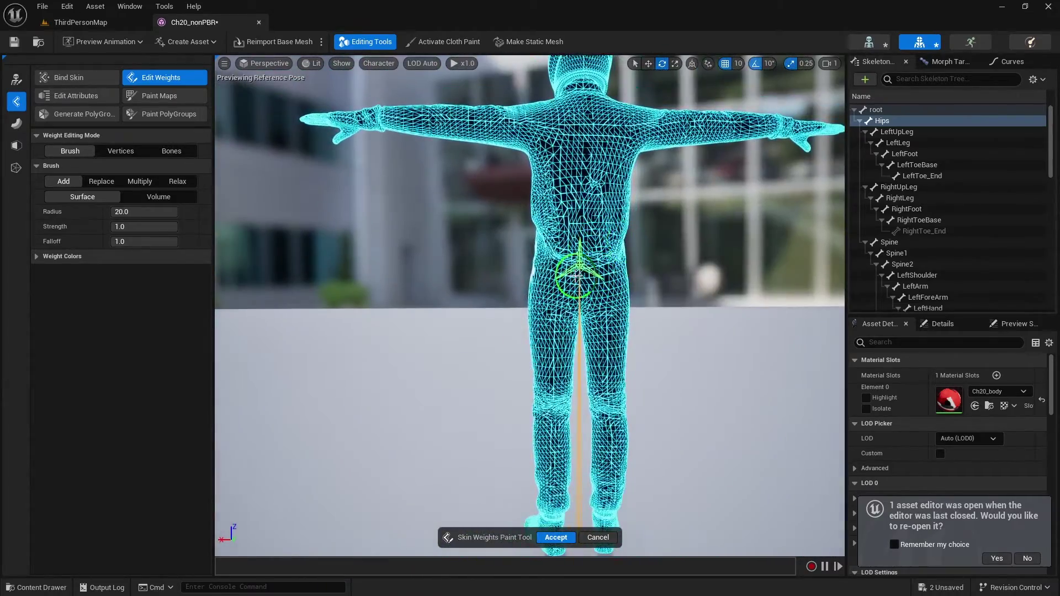
mouse_move(543, 257)
left_mouse_down()
mouse_move(628, 259)
mouse_move(535, 253)
mouse_move(628, 260)
mouse_move(530, 267)
mouse_move(620, 270)
left_mouse_up()
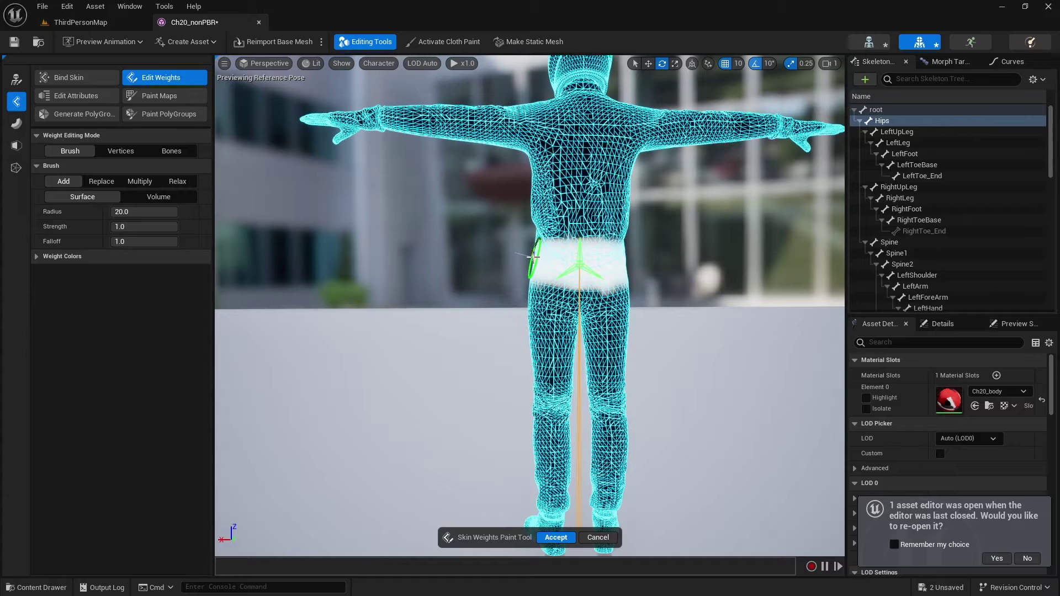
Fill the back Hips weight band and widen it up to the lower back and down over the buttocks, checking against root
left_click(885, 108)
left_click(881, 121)
left_click_drag(535, 263, 578, 270)
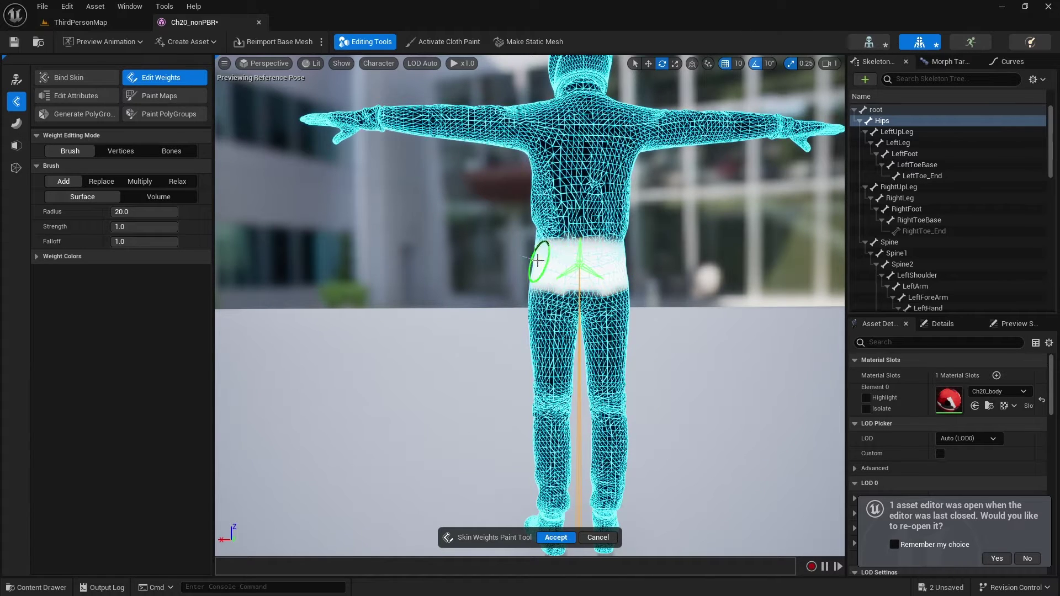
left_click(883, 125)
left_click_drag(543, 245, 617, 245)
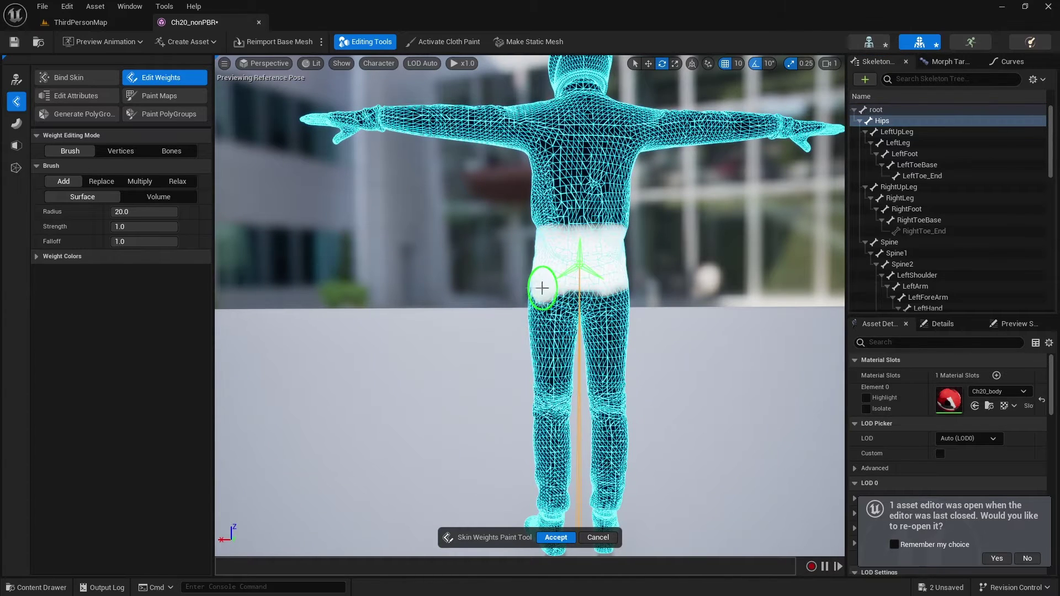
left_click_drag(542, 287, 626, 288)
left_click(883, 109)
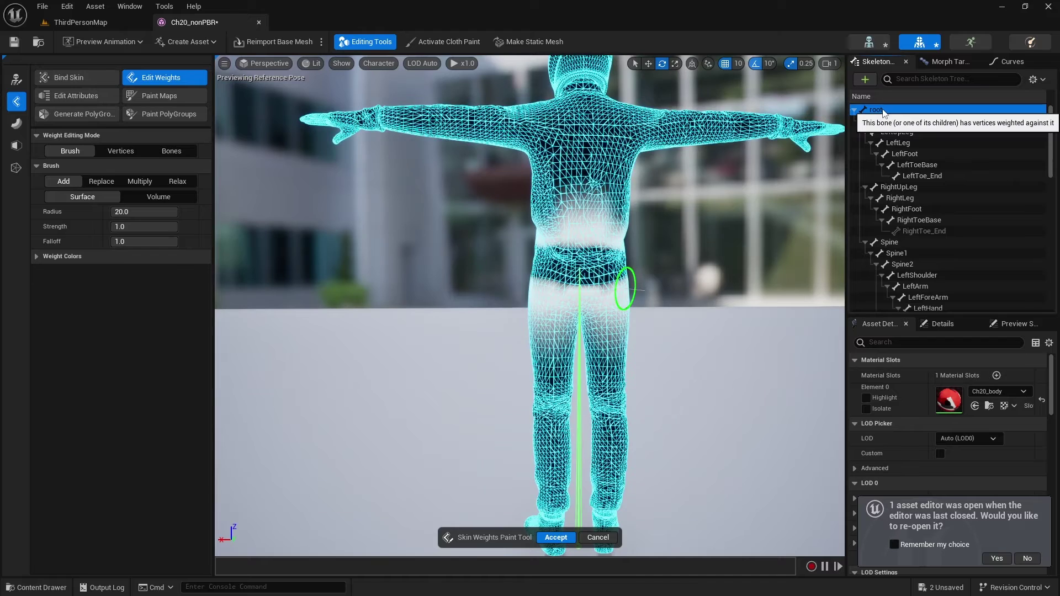
left_click(886, 121)
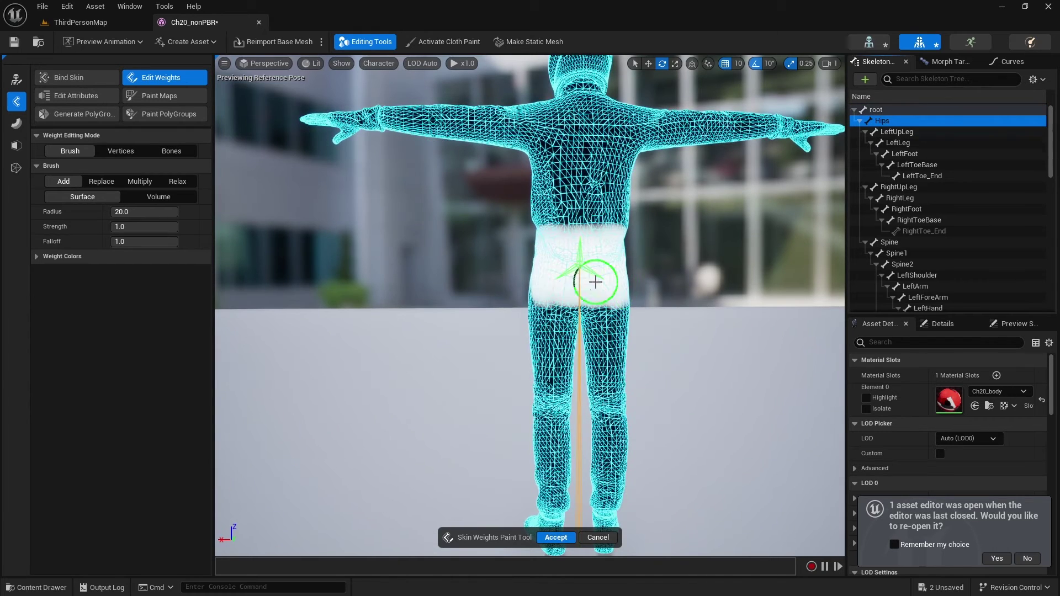
left_click_drag(578, 265, 589, 269)
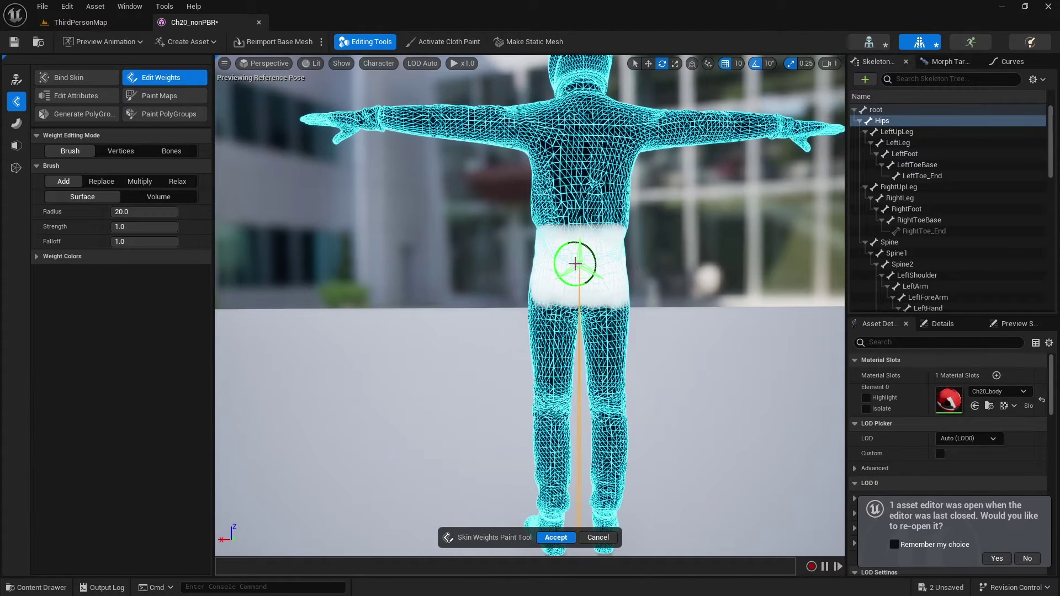
Widen the Hips weight band on the character's front up over the waist and down to the top of the thighs
scroll(568, 256, "down", 5)
mouse_move(618, 267)
left_mouse_down("alt")
mouse_move(752, 256)
mouse_move(516, 256)
mouse_move(552, 249)
left_mouse_up("alt")
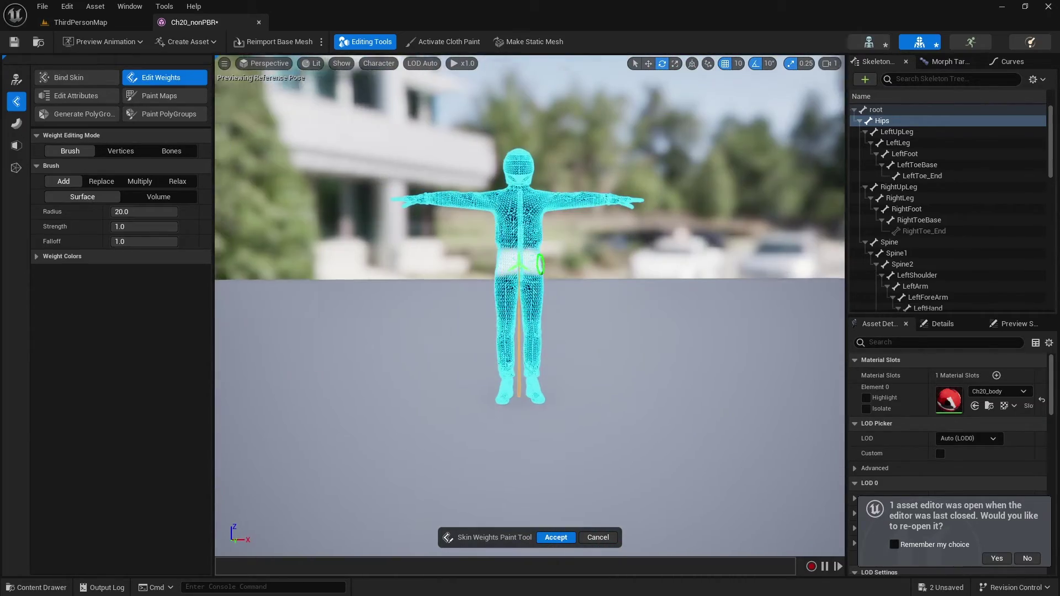
scroll(552, 249, "up", 5)
scroll(628, 235, "down", 2)
scroll(629, 235, "down", 3)
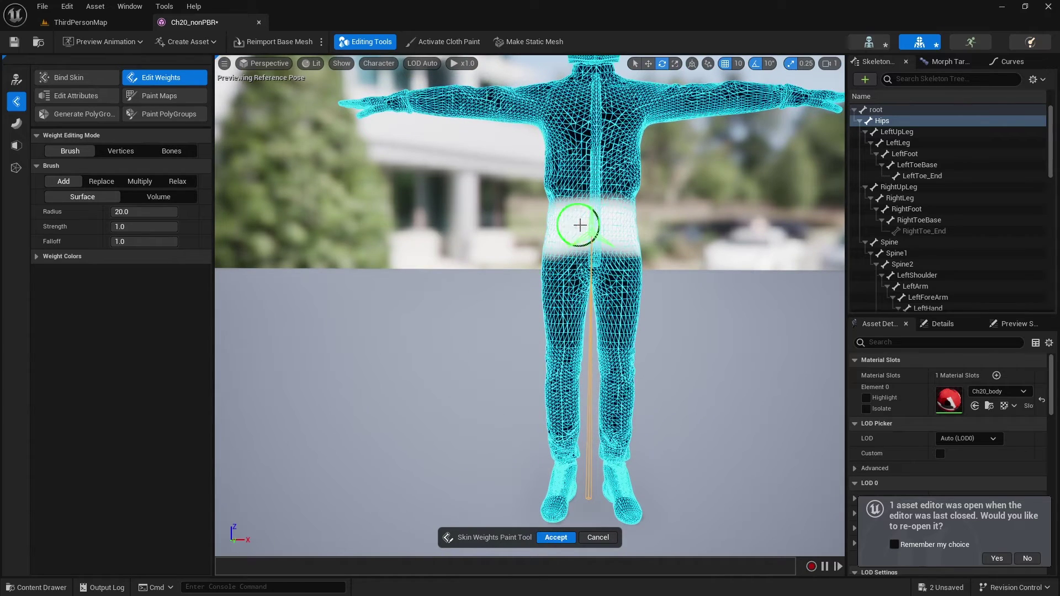
left_click(882, 121)
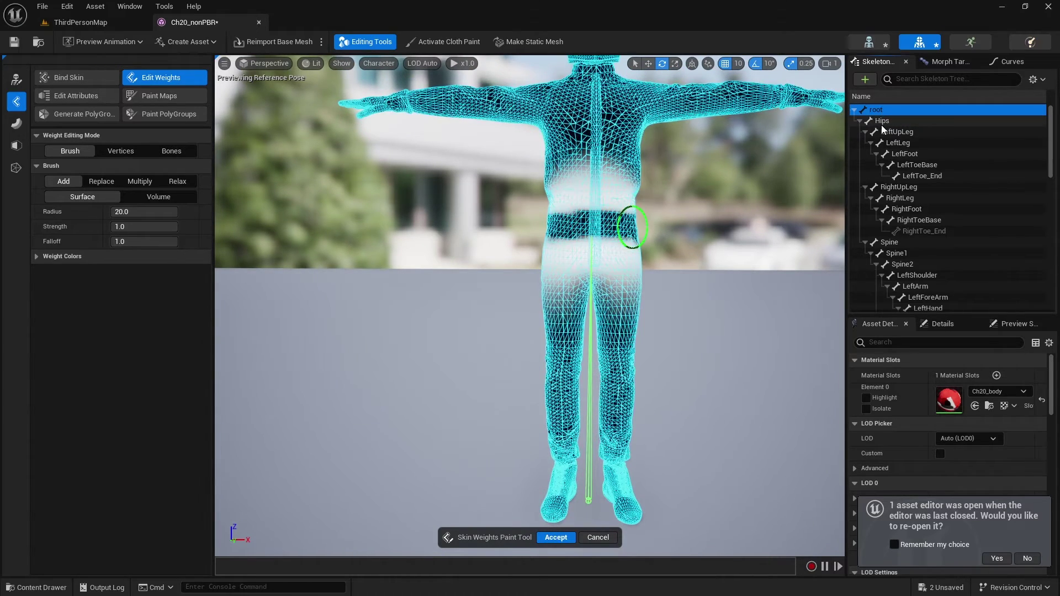
left_click_drag(554, 200, 594, 202)
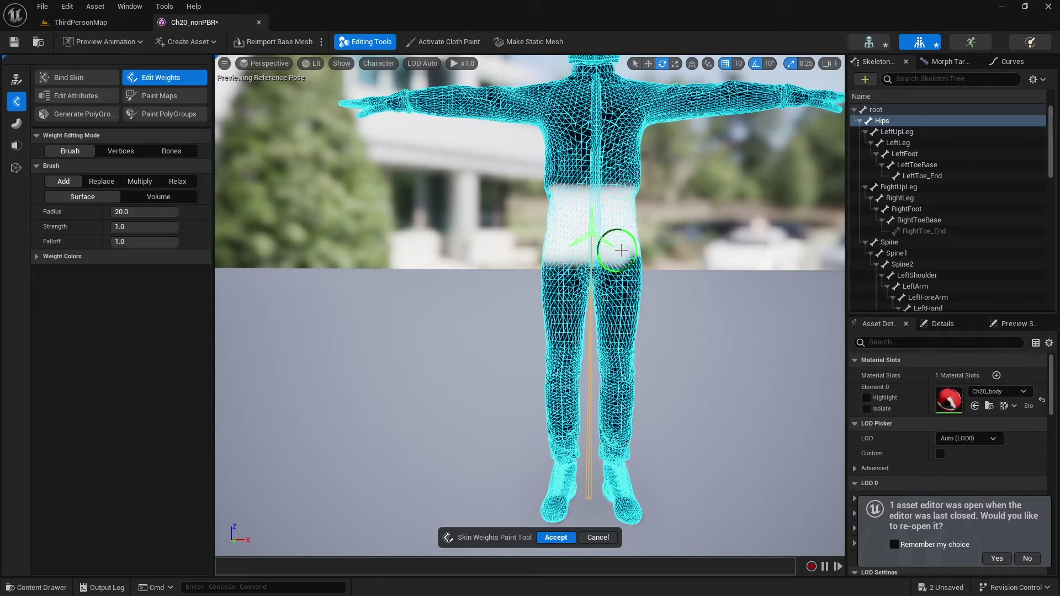
left_click(870, 122)
left_click_drag(552, 260, 655, 267)
Erase the root bone's weight from the front of the waist, pelvis and upper thighs
left_click(878, 110)
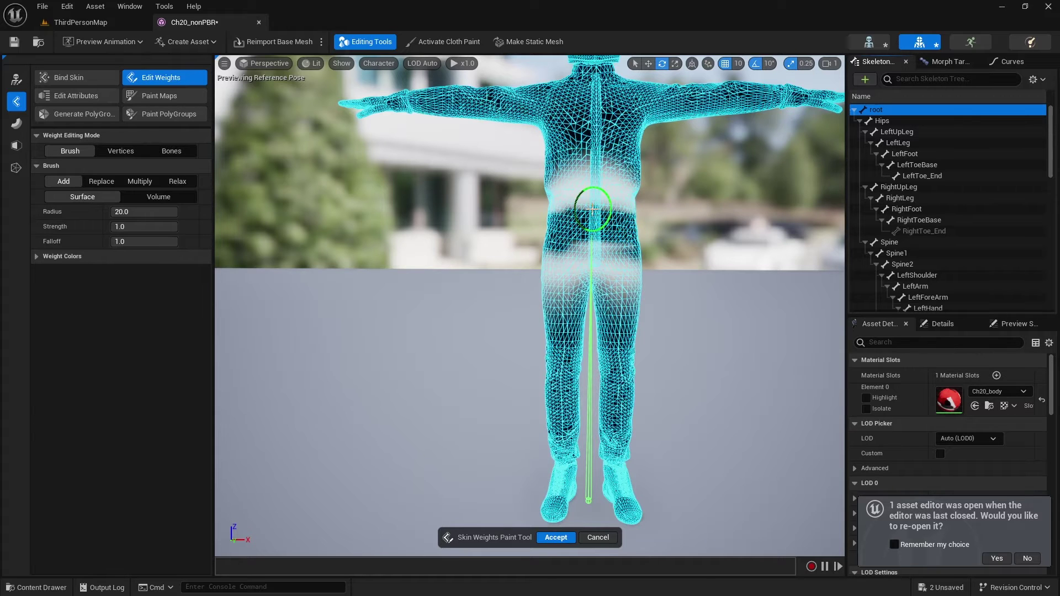
mouse_move(552, 202)
left_mouse_down()
mouse_move(623, 197)
mouse_move(564, 193)
mouse_move(599, 173)
mouse_move(637, 195)
left_mouse_up()
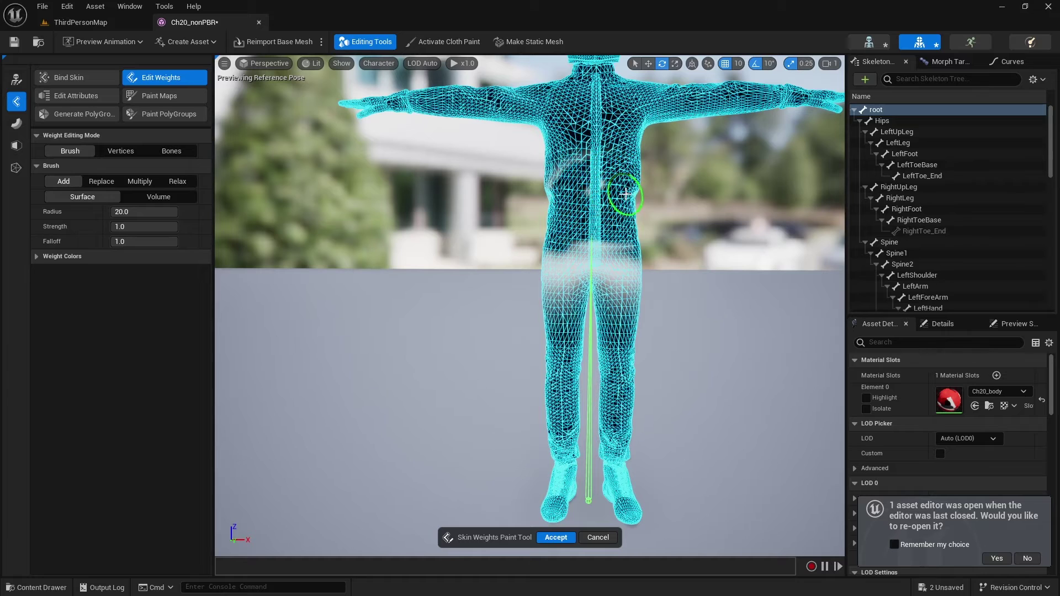
mouse_move(574, 194)
left_mouse_down()
mouse_move(568, 284)
mouse_move(563, 259)
mouse_move(546, 293)
mouse_move(664, 288)
mouse_move(624, 243)
mouse_move(630, 276)
mouse_move(541, 300)
left_mouse_up()
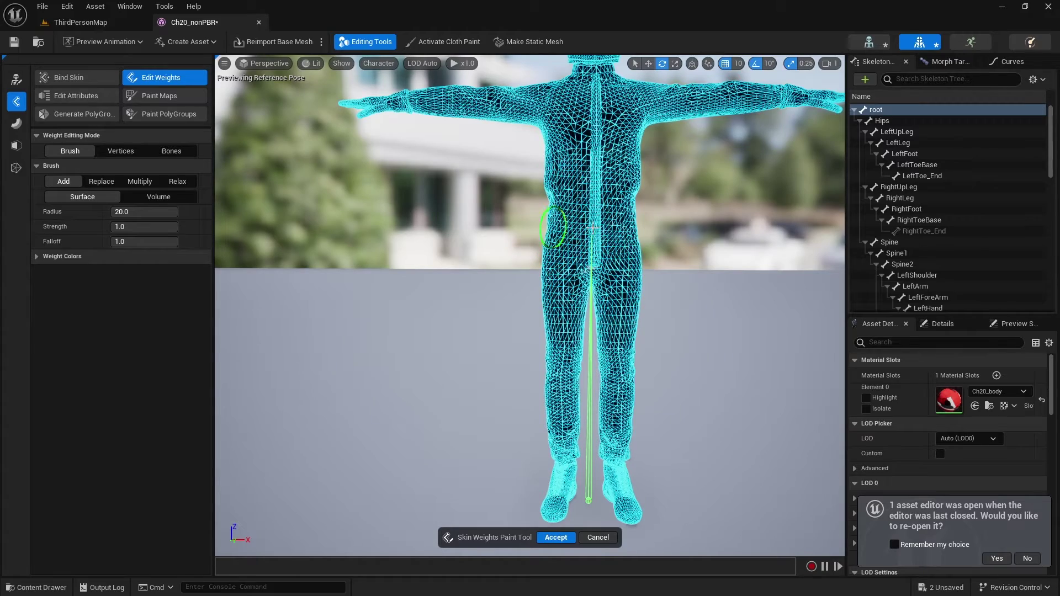
Erase the root bone's weight from the lower back, buttocks and upper thighs on the character's back
left_click_drag(603, 236, 451, 216, "alt")
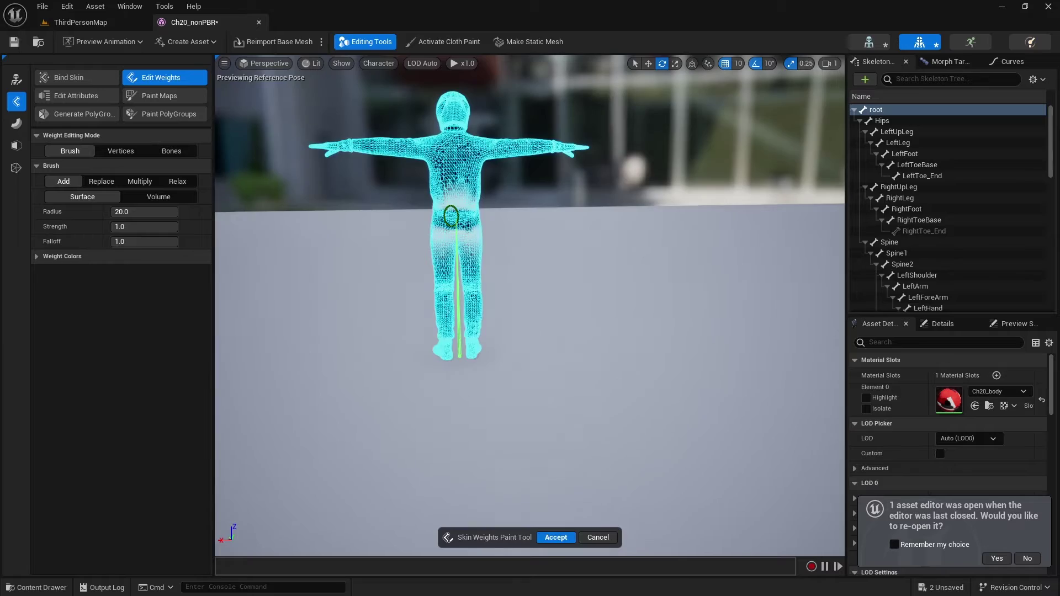
right_click_drag(591, 245, 555, 179)
mouse_move(555, 179)
left_mouse_down()
mouse_move(588, 179)
mouse_move(558, 173)
mouse_move(576, 146)
mouse_move(608, 144)
mouse_move(599, 183)
mouse_move(631, 186)
mouse_move(579, 138)
mouse_move(622, 146)
mouse_move(576, 129)
mouse_move(524, 197)
mouse_move(555, 243)
mouse_move(544, 268)
mouse_move(552, 301)
mouse_move(522, 247)
mouse_move(535, 272)
mouse_move(606, 243)
mouse_move(616, 289)
mouse_move(615, 254)
mouse_move(633, 270)
left_mouse_up()
left_click_drag(627, 219, 648, 258)
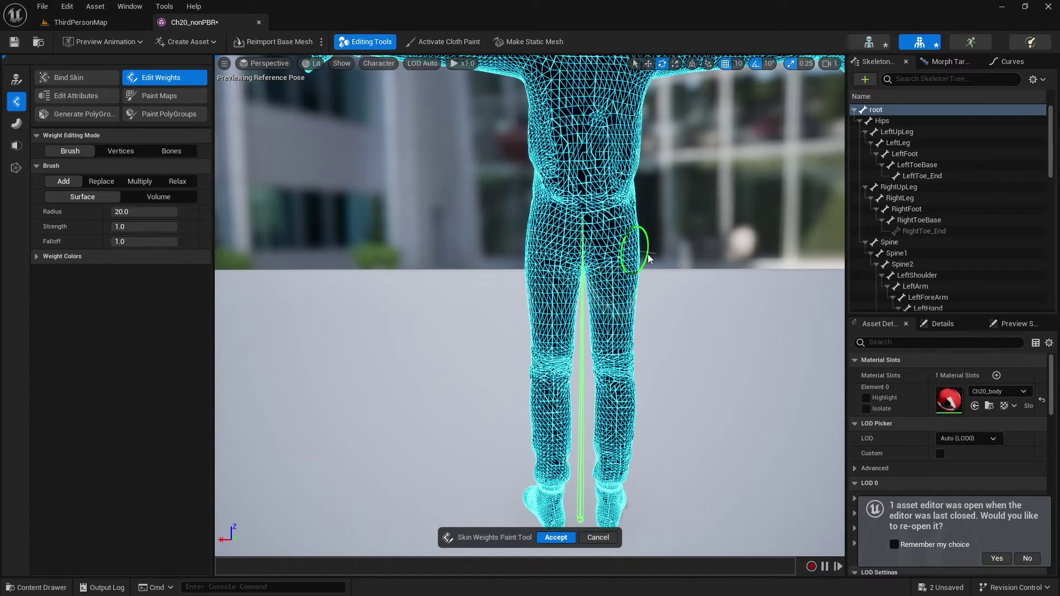
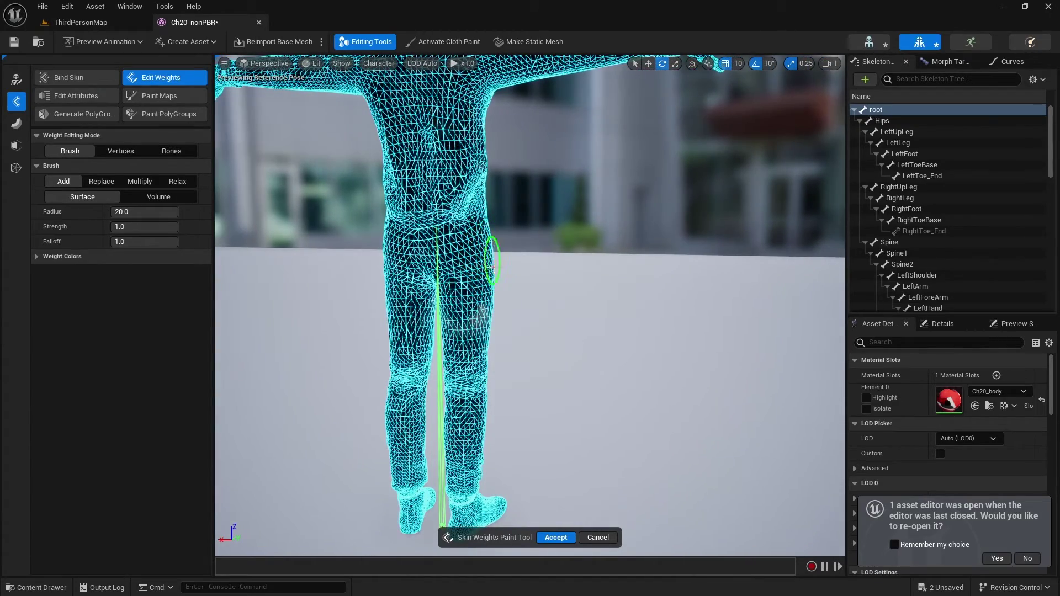
Inspect the root bone's weights around the whole character, accept the skin weight edits and save all modified assets
left_click_drag(470, 290, 399, 348, "alt")
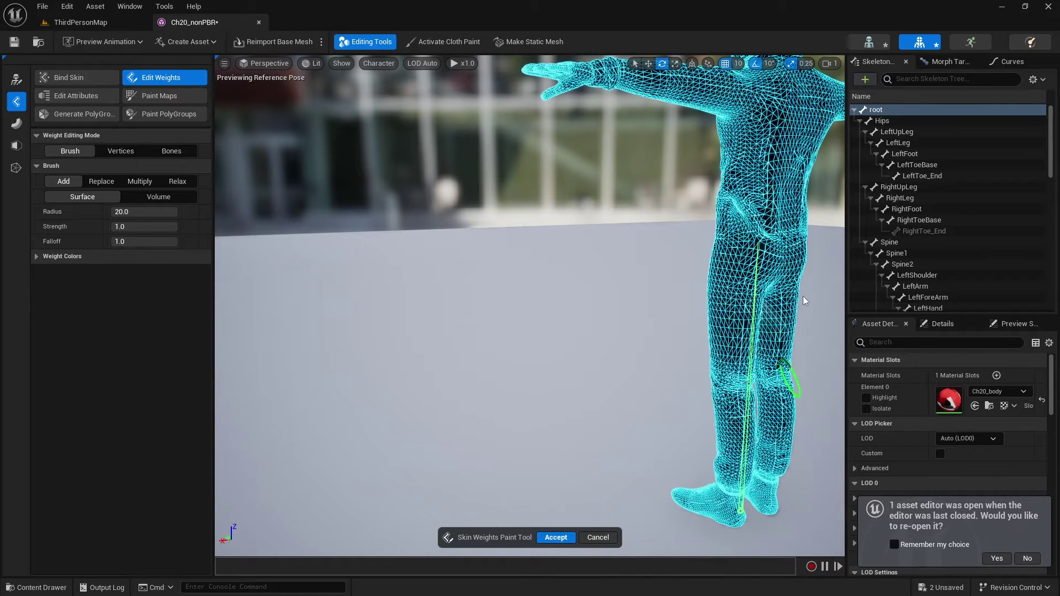
left_click_drag(771, 302, 607, 305, "alt")
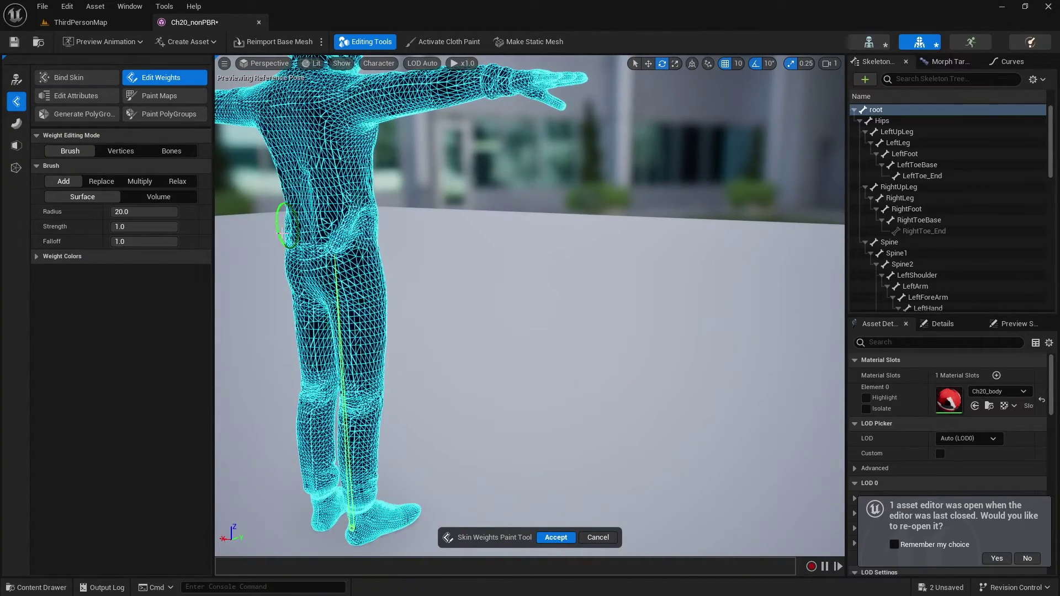
left_click(556, 537)
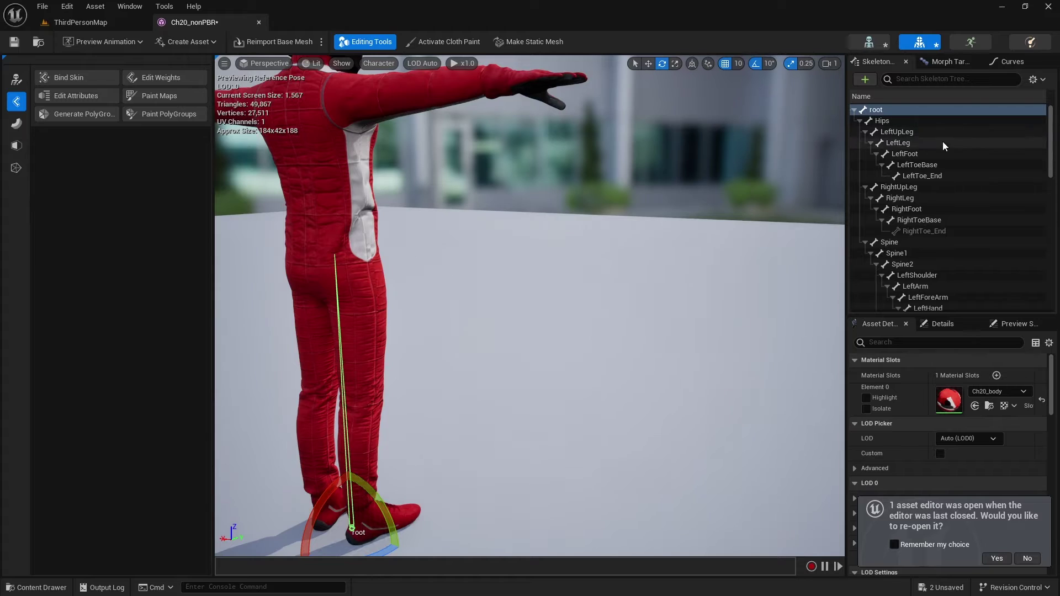
left_click(880, 121)
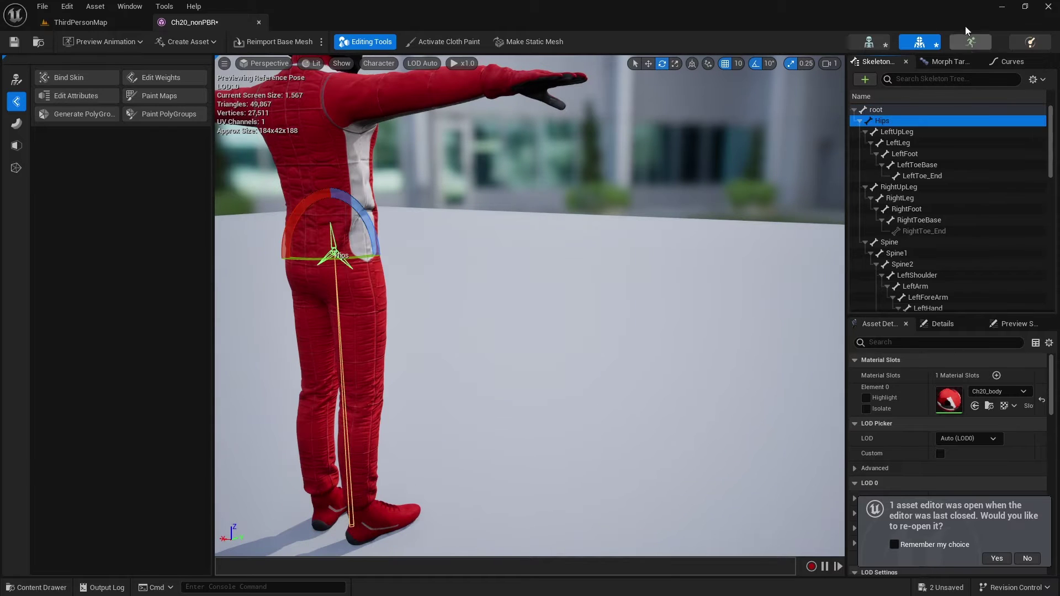
left_click(42, 6)
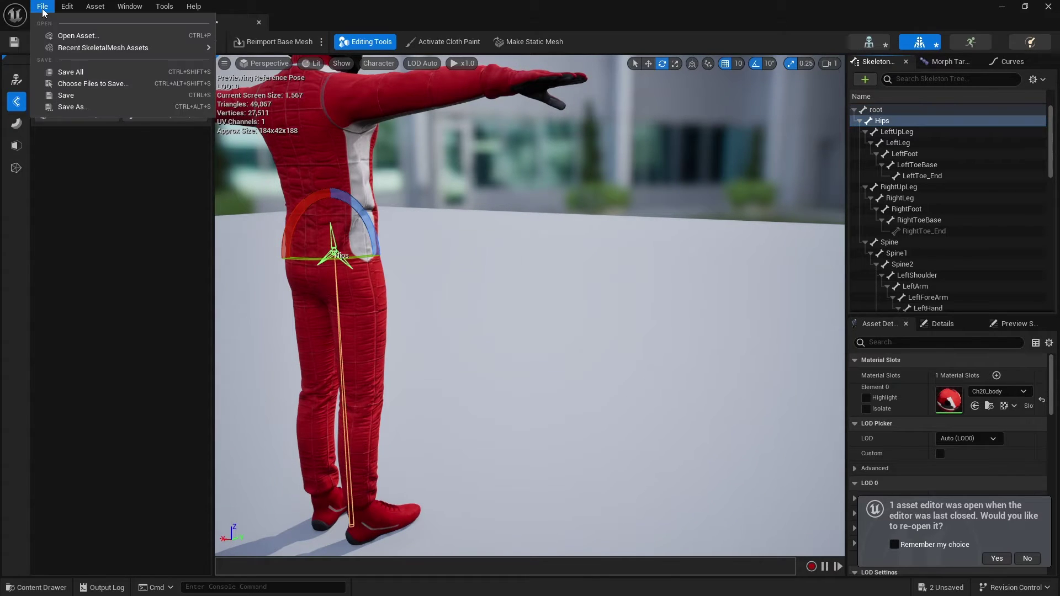
left_click(67, 73)
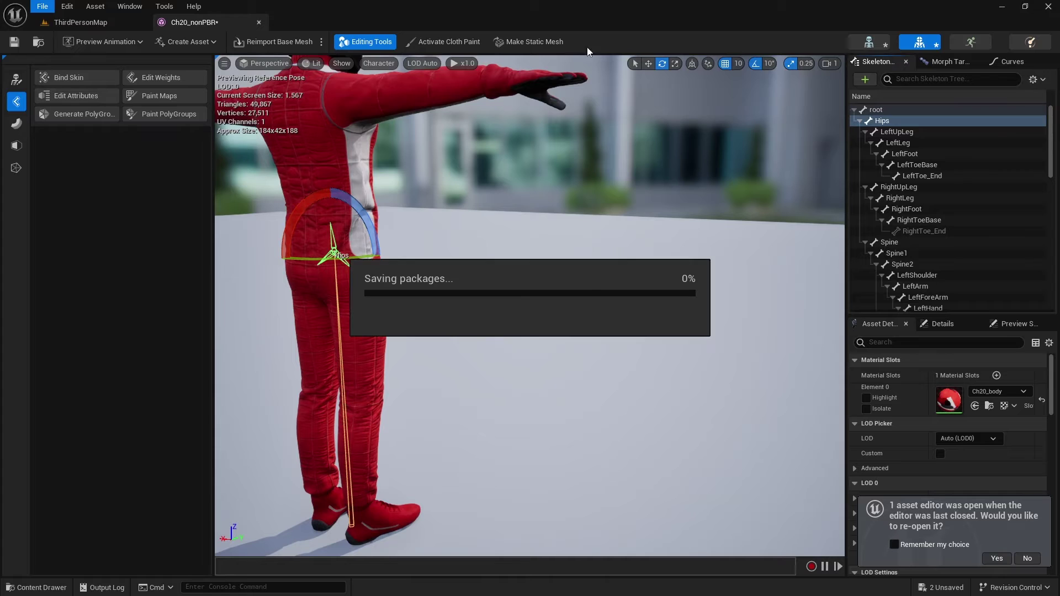
Check the Slide_Hip_Hop_Dance animation on the character and the Hips bone's weight coverage on the Ch20_nonPBR mesh
left_click(969, 44)
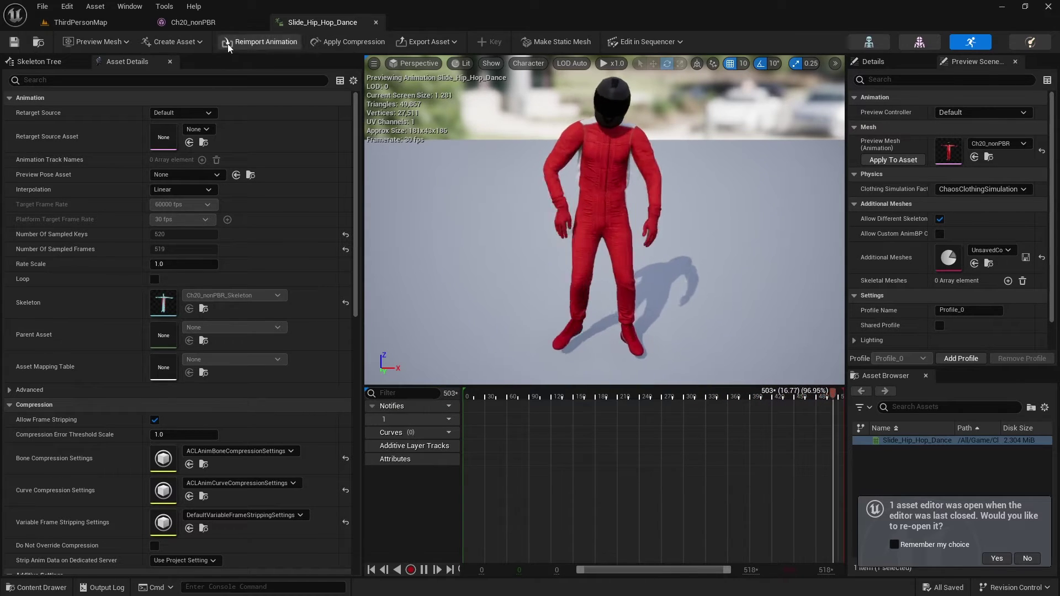
left_click(202, 22)
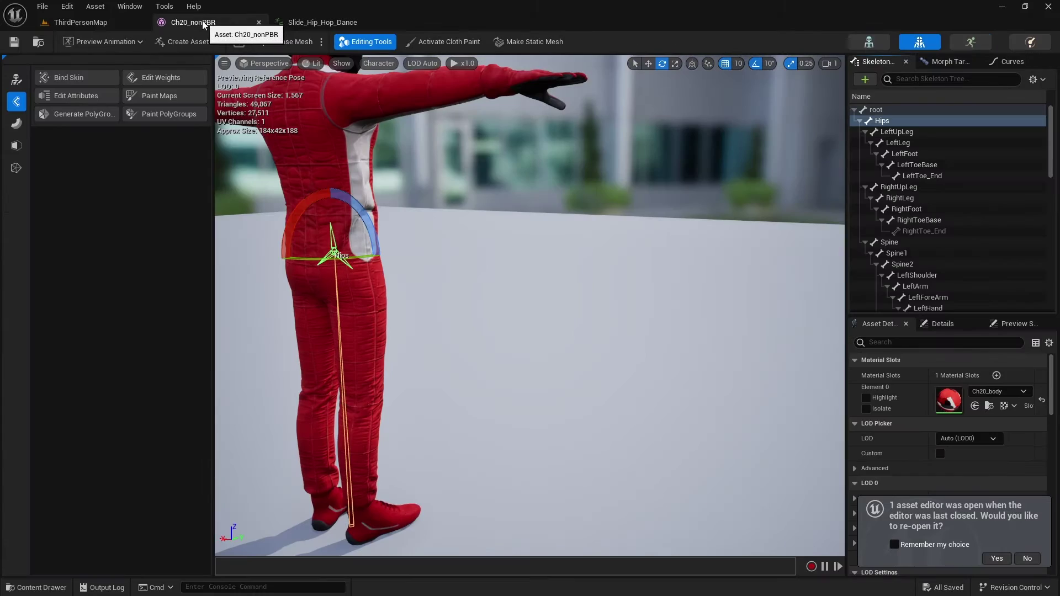
left_click(153, 77)
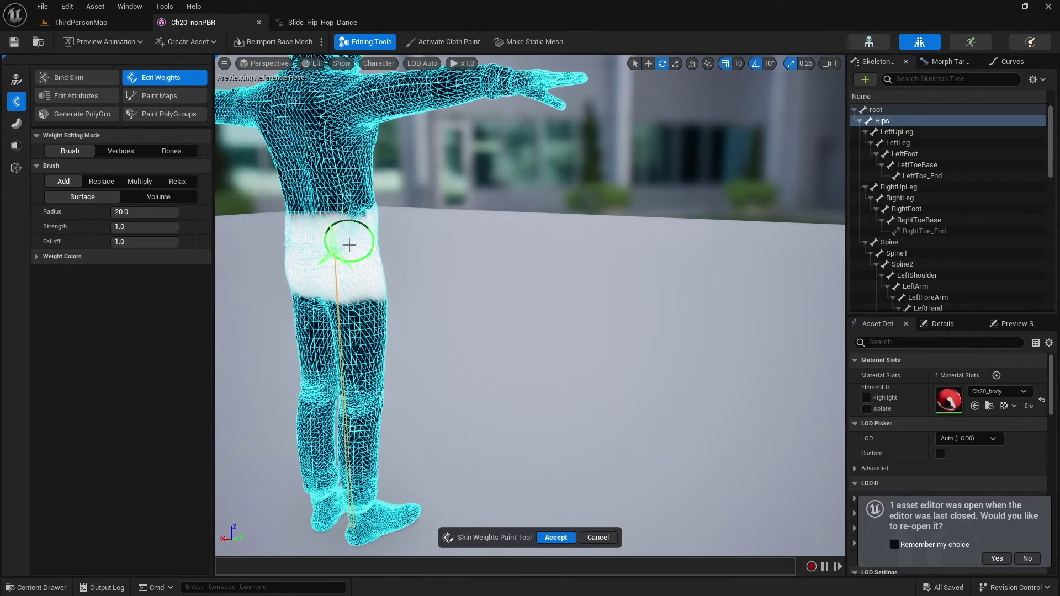
left_click_drag(356, 244, 369, 232, "alt")
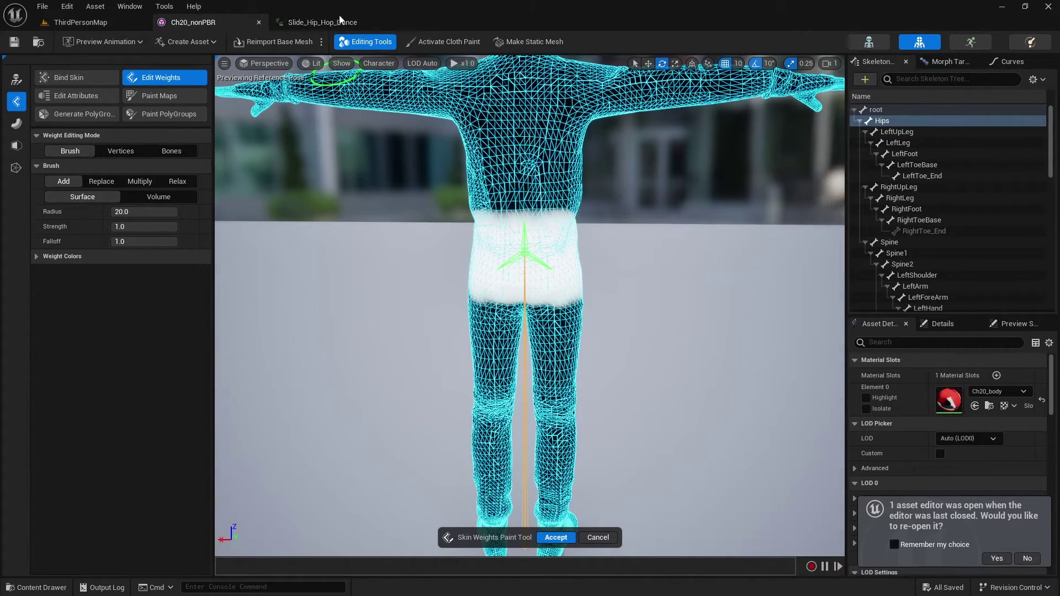
Accept the skin weights on Ch20_nonPBR, return to the Slide_Hip_Hop_Dance animation and save it
left_click(557, 537)
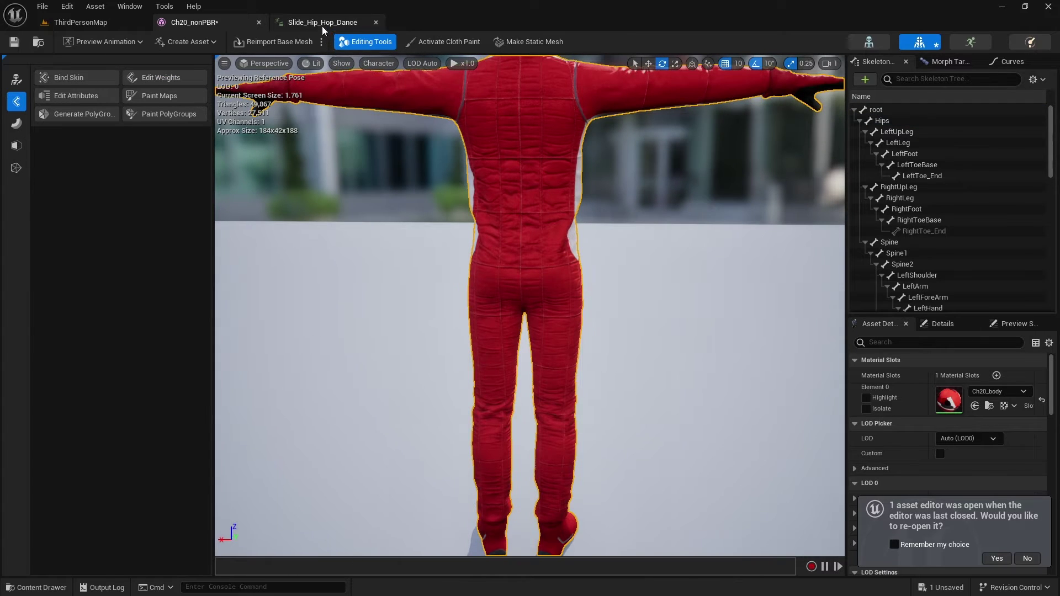
left_click(322, 23)
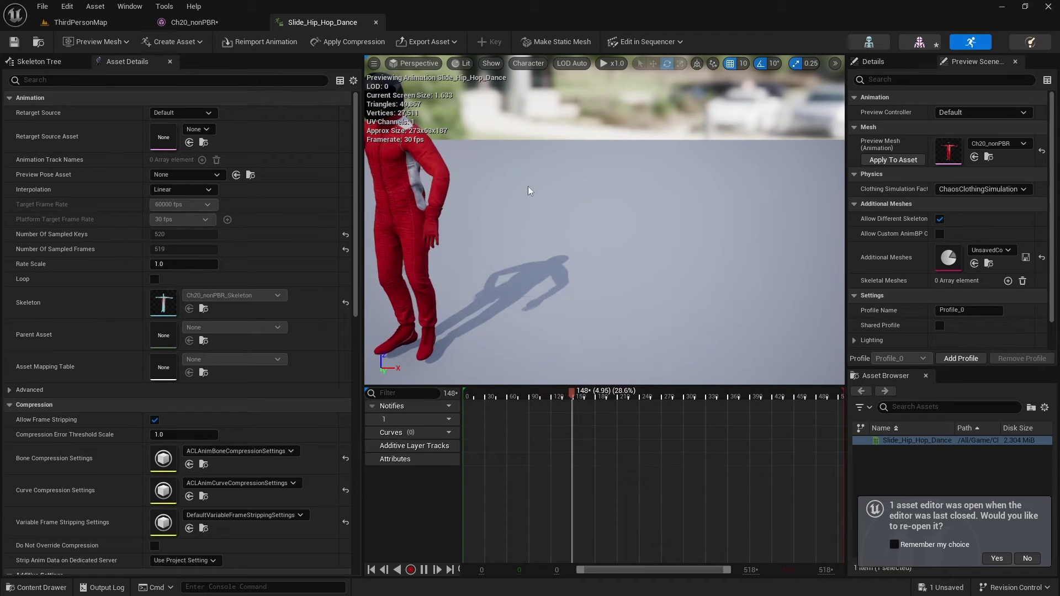
key("ctrl+s")
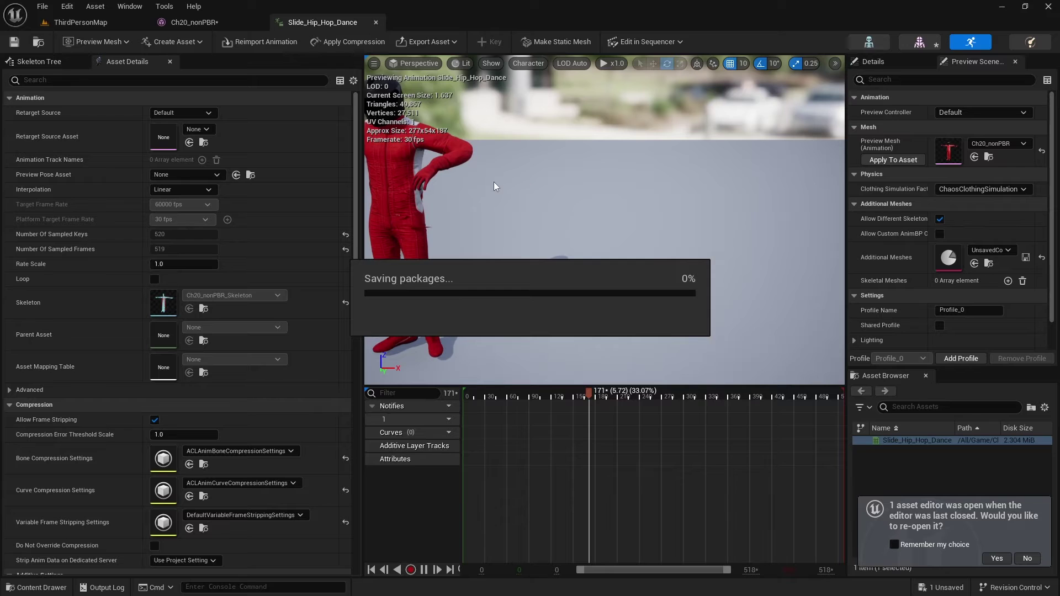
Return to ThirdPersonMap and browse the project content to the Characters/Mannequins/Animations folder
left_click(80, 23)
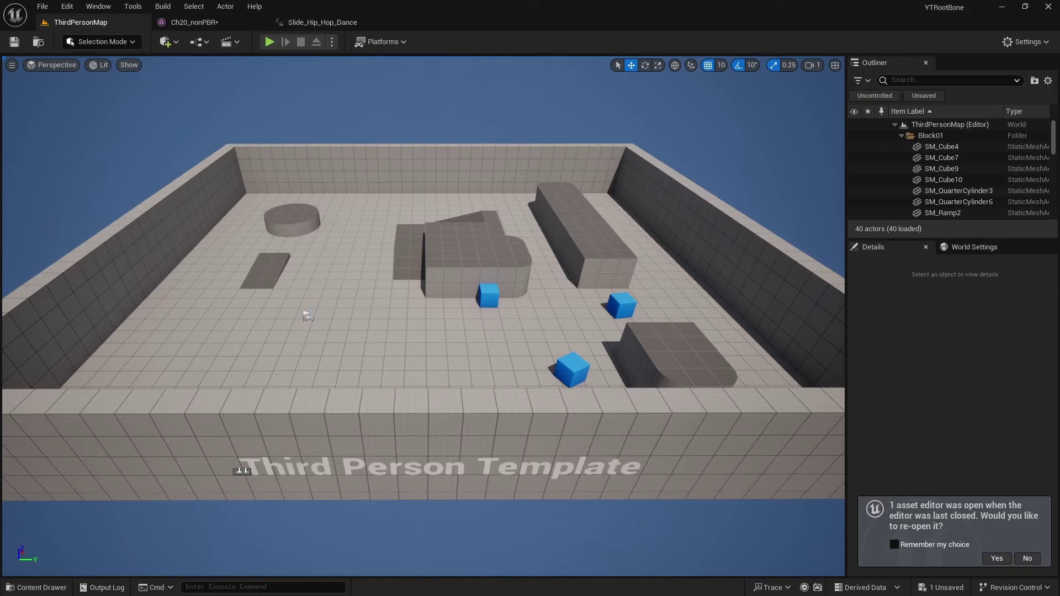
left_click(36, 588)
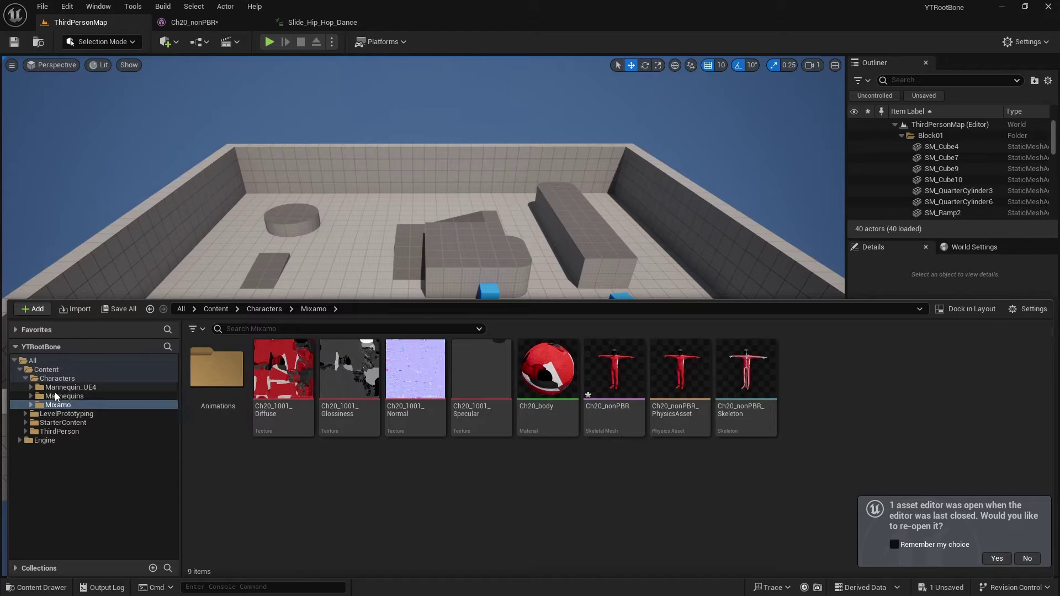
left_click(56, 396)
left_click(30, 397)
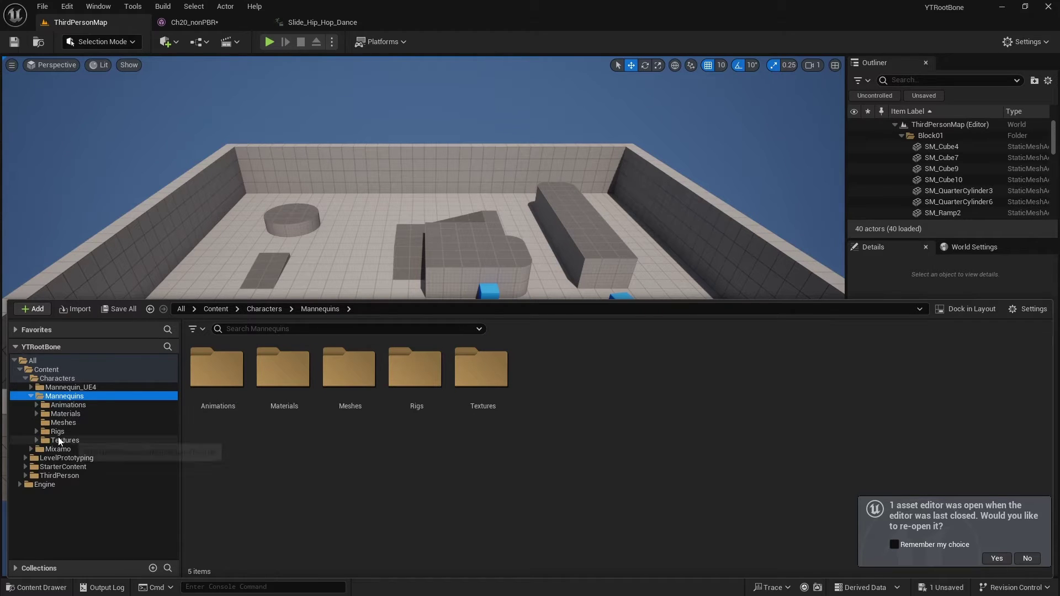
double_click(229, 388)
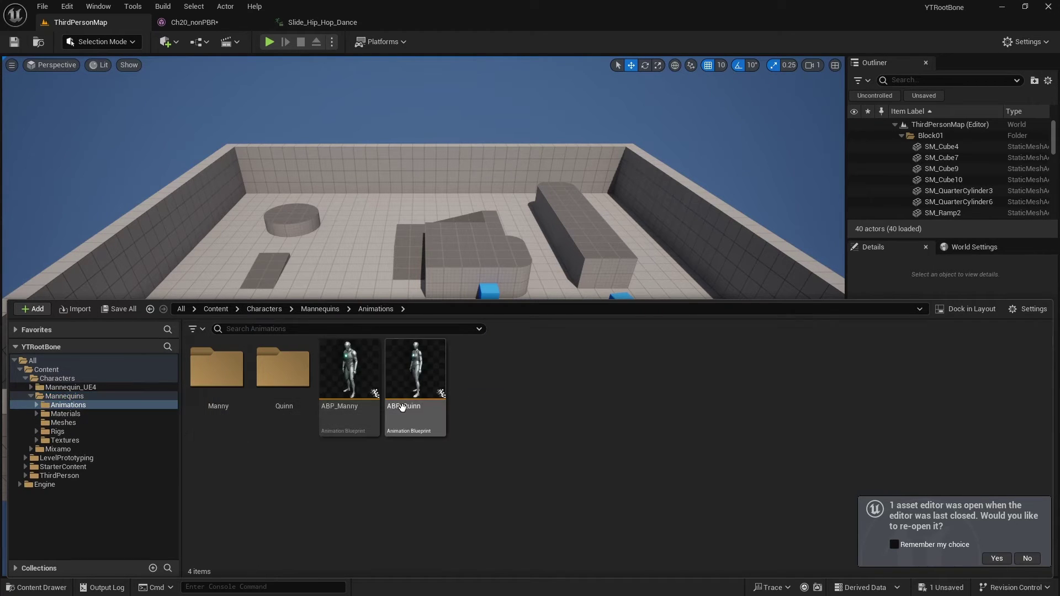
Open Retarget Animations for the ABP_Manny animation blueprint and set Ch20_nonPBR as the target skeletal mesh
right_click(349, 381)
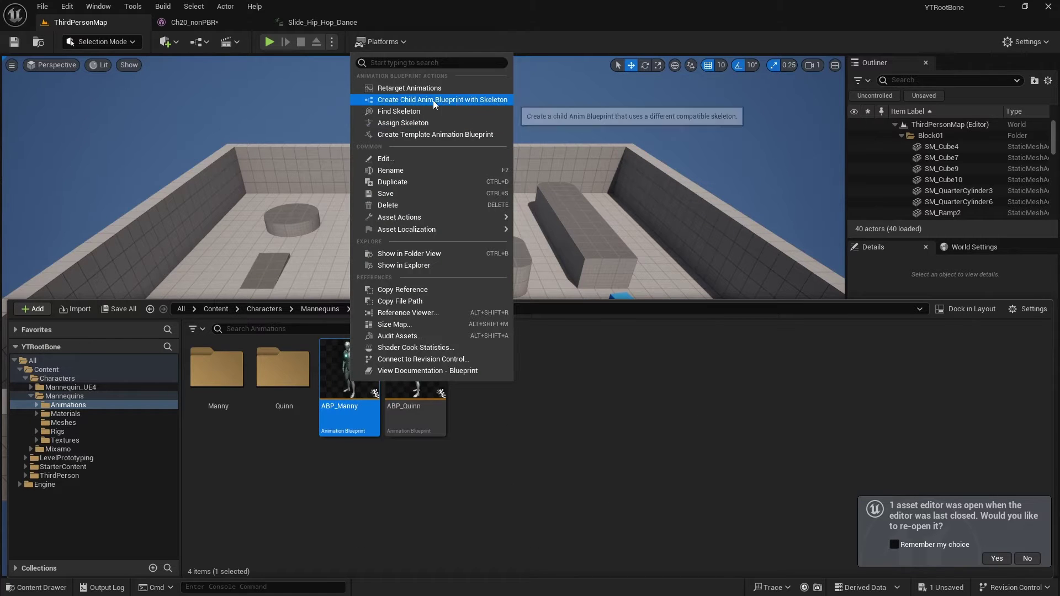
left_click(415, 88)
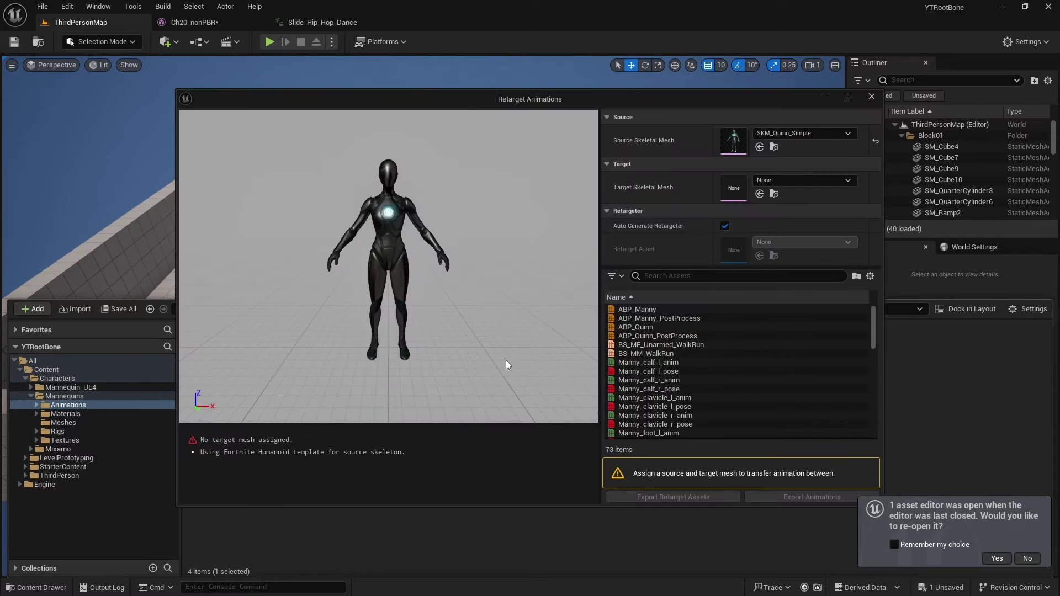
left_click(803, 180)
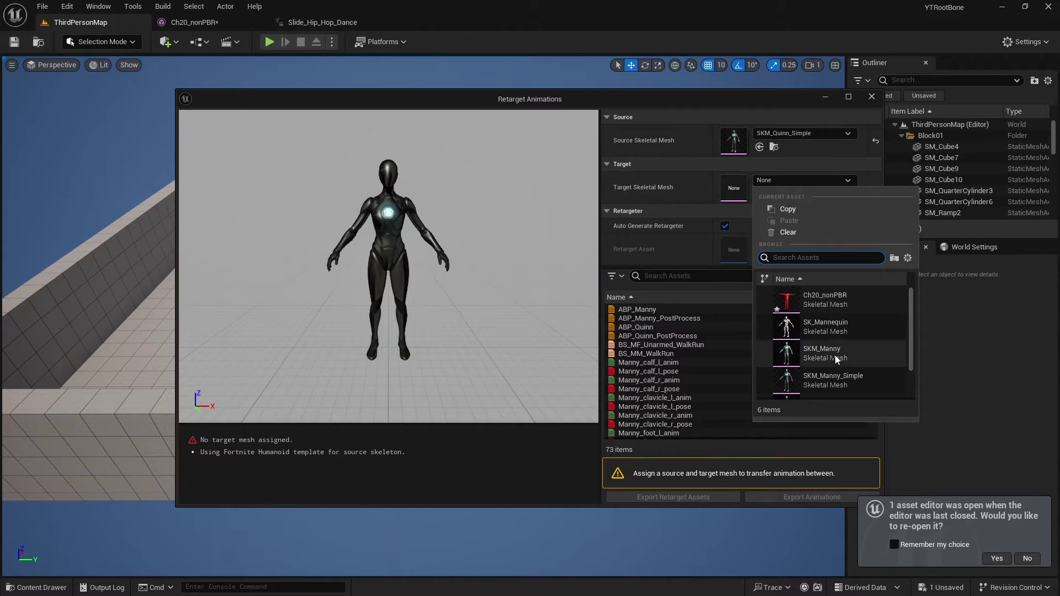
left_click(823, 298)
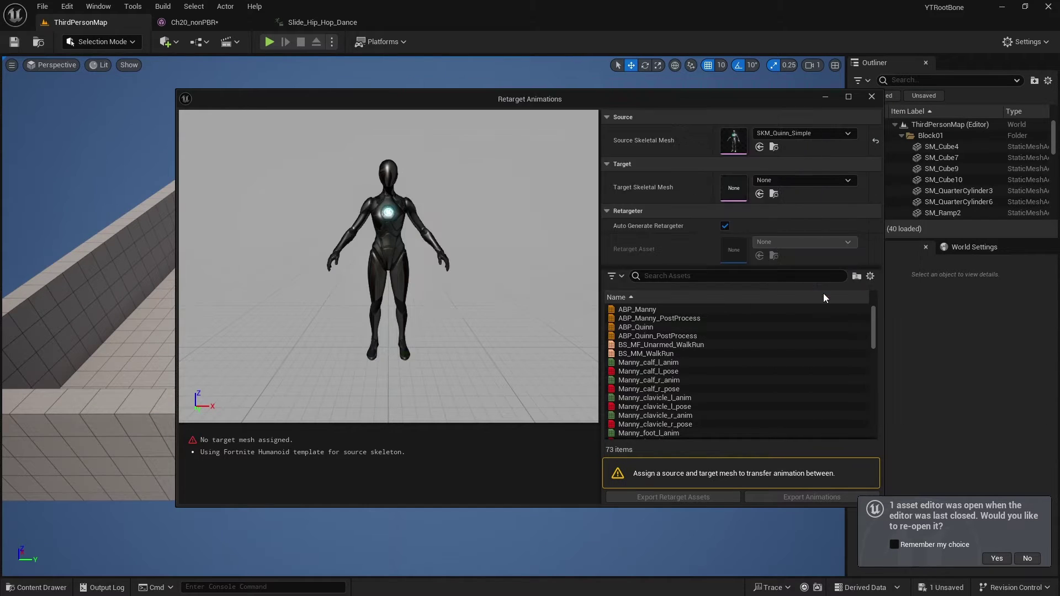
Select ABP_Manny and all animations from MF_Idle through MM_Walk_InPlace as the assets to retarget
left_click(638, 310)
scroll(754, 354, "down", 10)
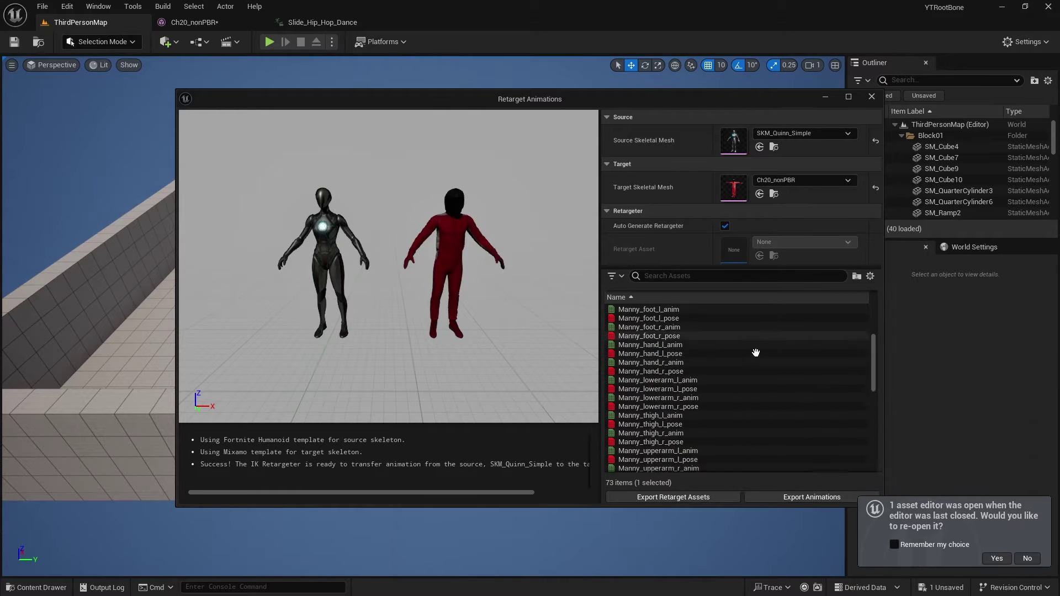
scroll(663, 332, "down", 2)
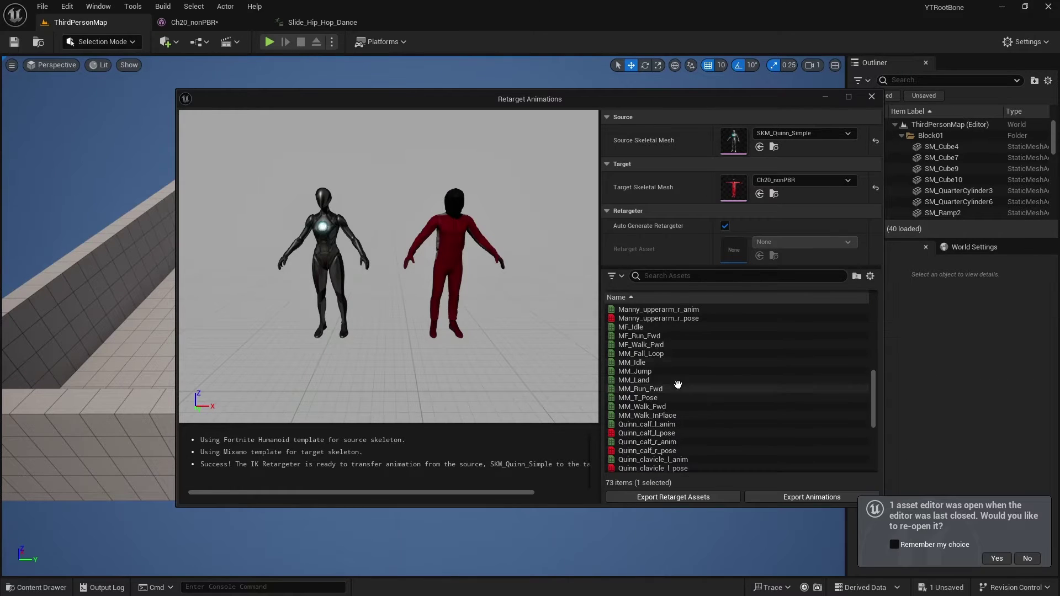
left_click(635, 328)
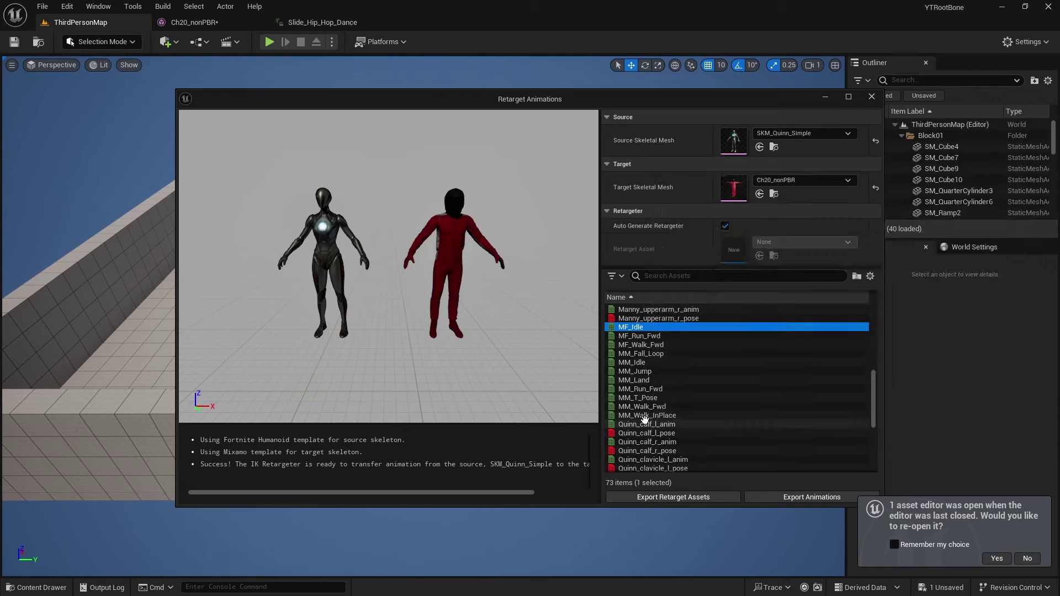
left_click(645, 423, "shift")
left_click(648, 433, "ctrl")
left_click(662, 425, "ctrl")
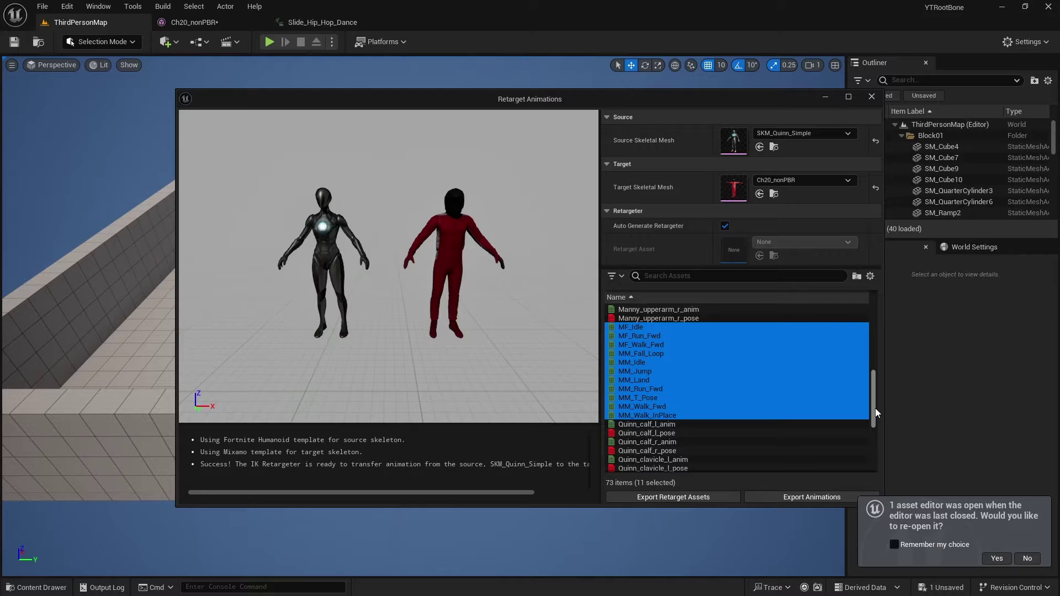
scroll(875, 409, "up", 12)
Export the selected retargeted animations to the Characters/Mixamo/Animations folder with referenced assets included
left_click(800, 498)
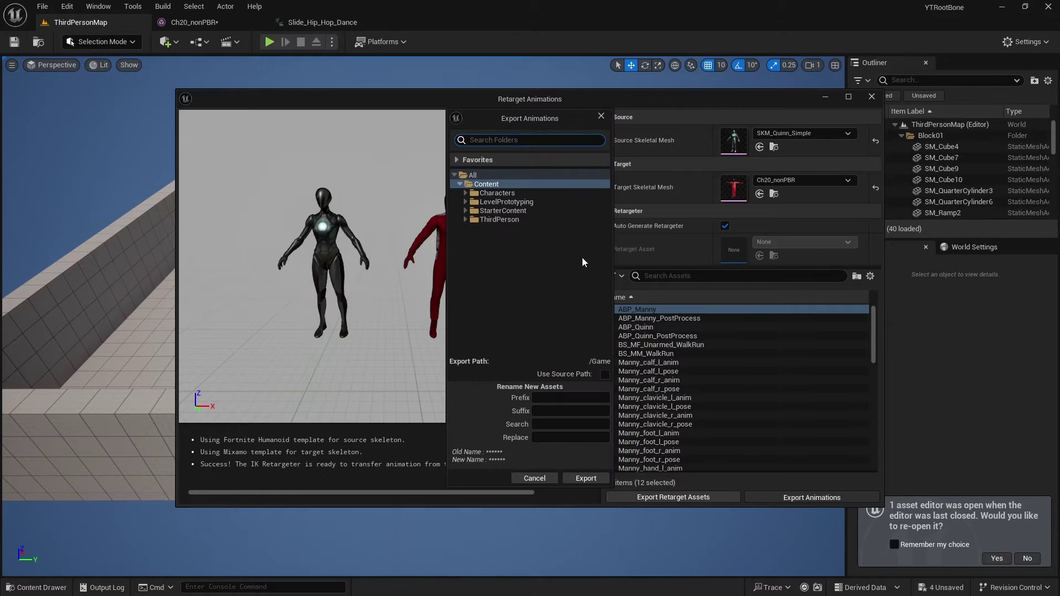
left_click(504, 193)
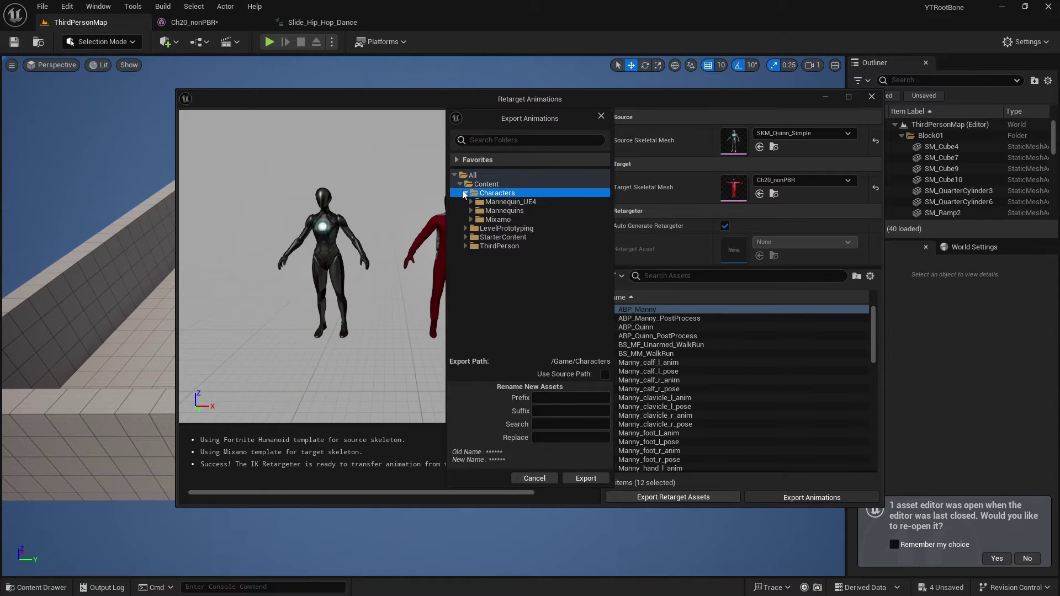
left_click(507, 228)
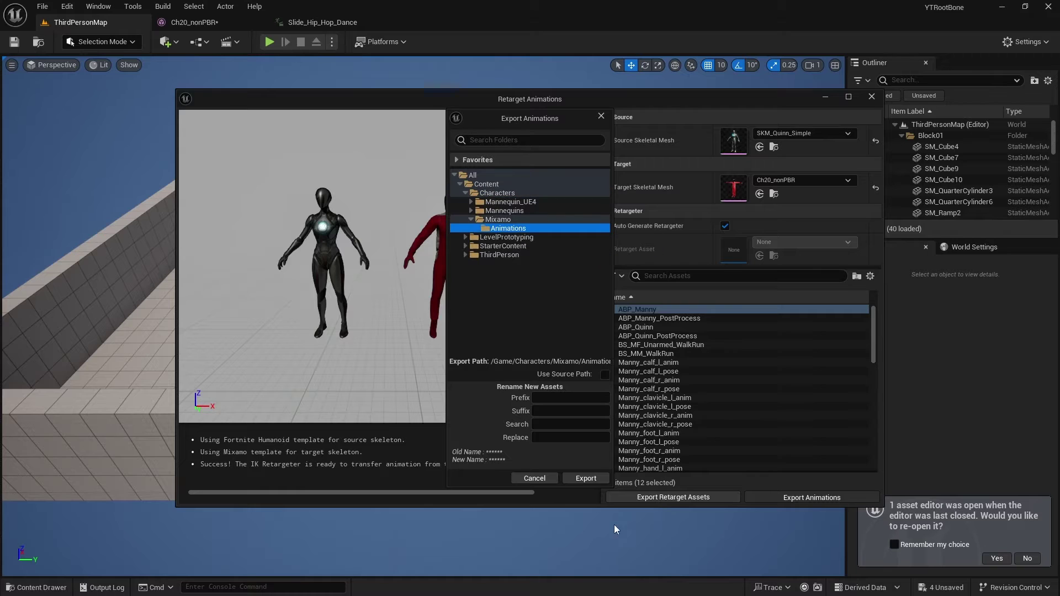
left_click(584, 478)
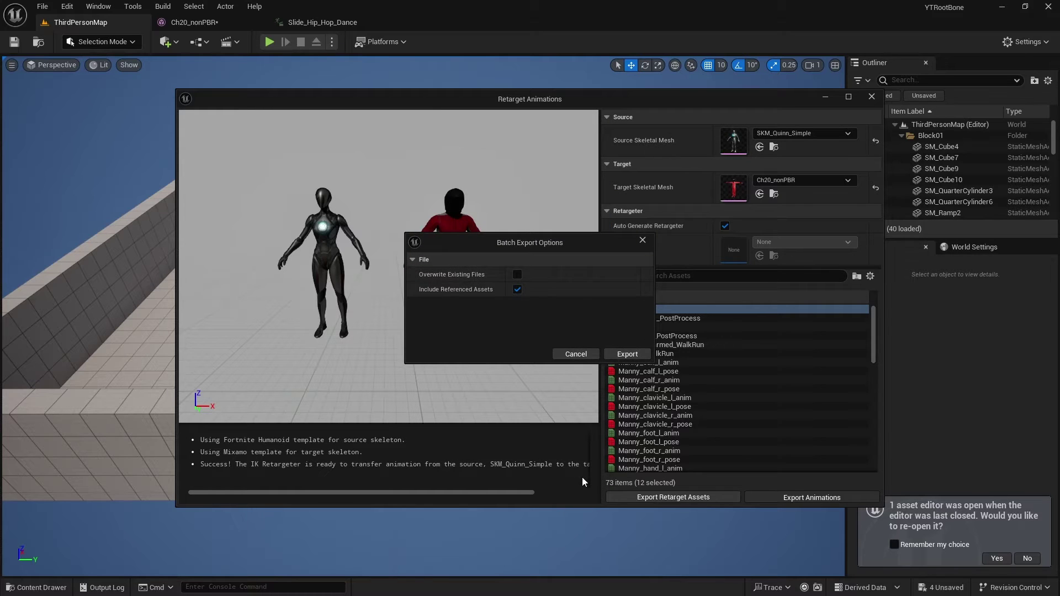
left_click(626, 356)
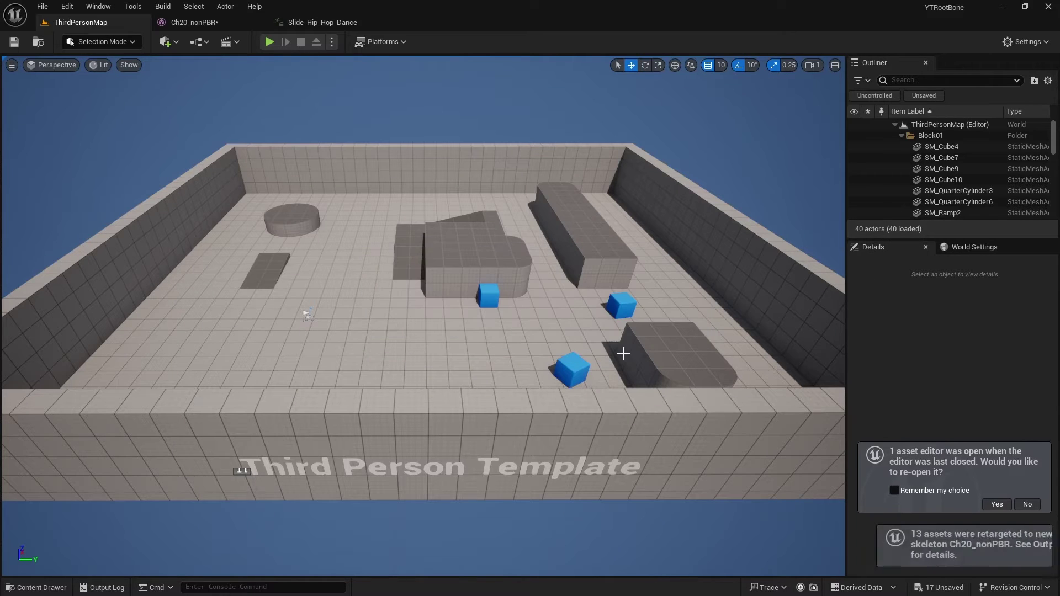
Rename the retargeted ABP_Manny animation blueprint in the Characters/Mixamo/Animations folder as ABP_Racer
left_click(42, 589)
left_click(57, 449)
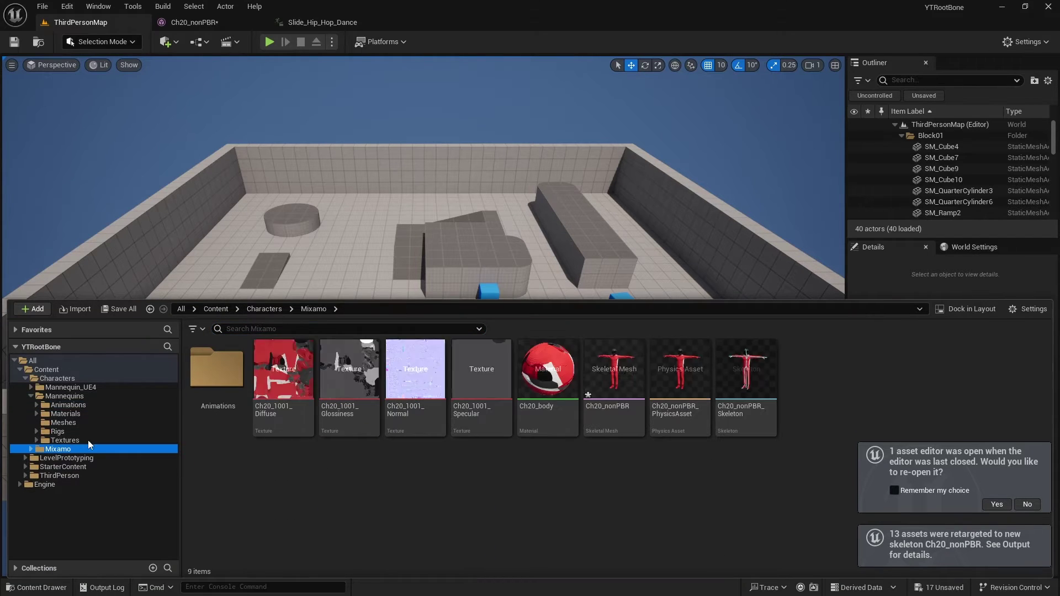
double_click(216, 367)
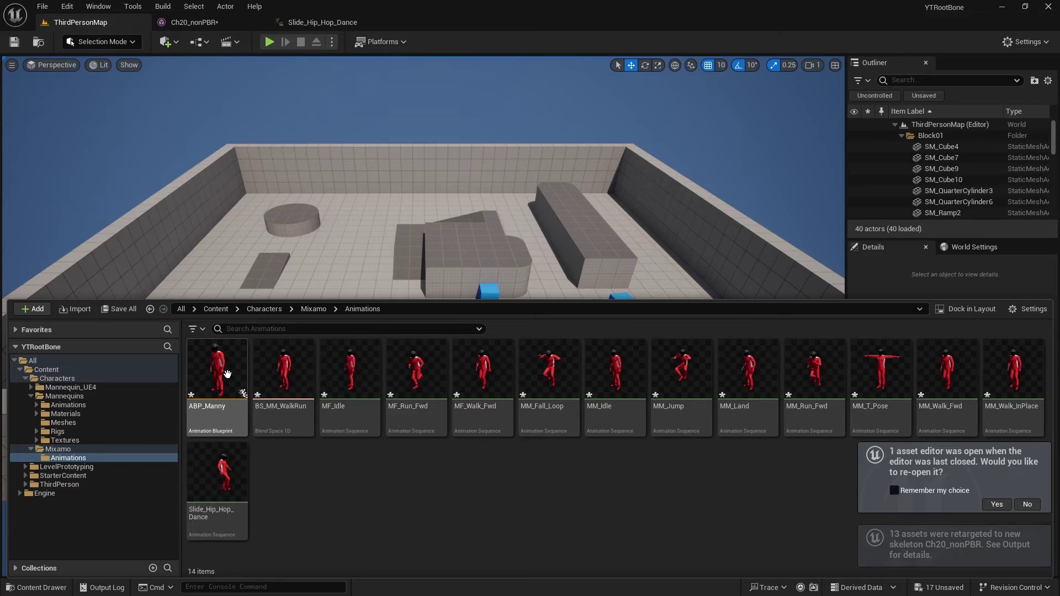
left_click(234, 413)
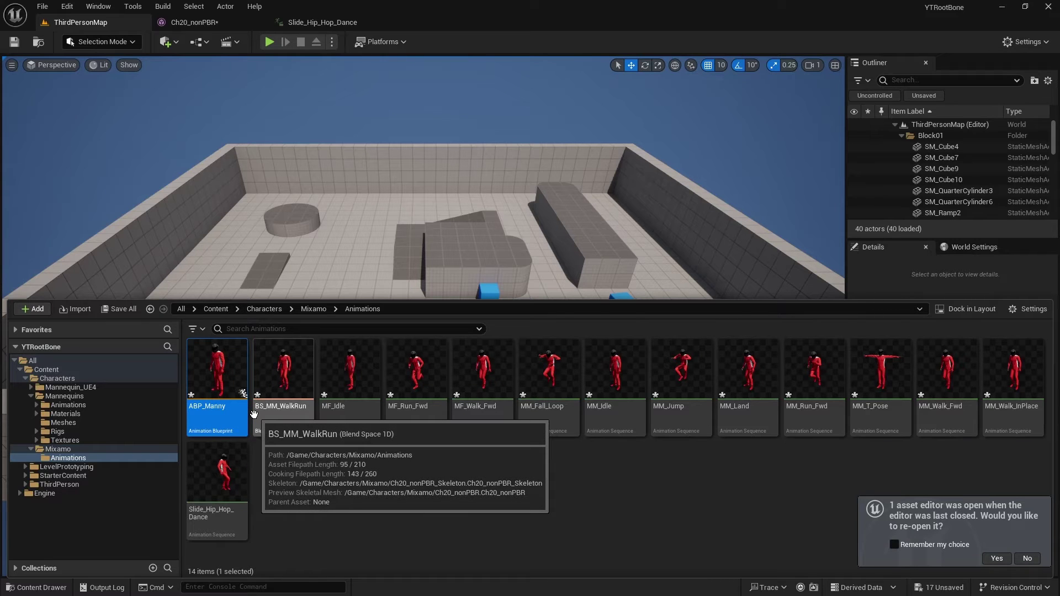
left_click(214, 408)
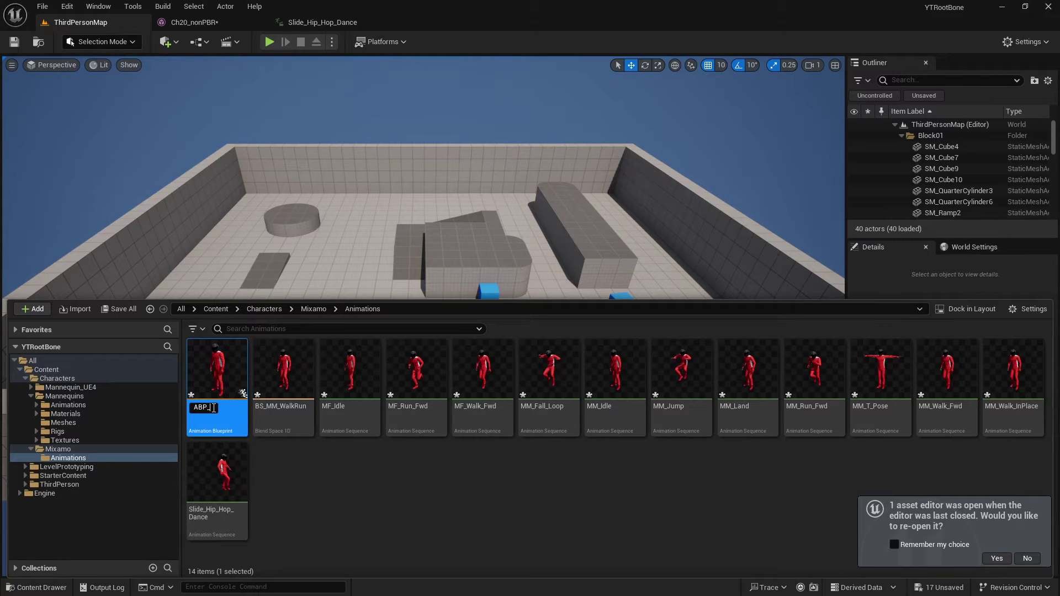
type("ABP_Racer")
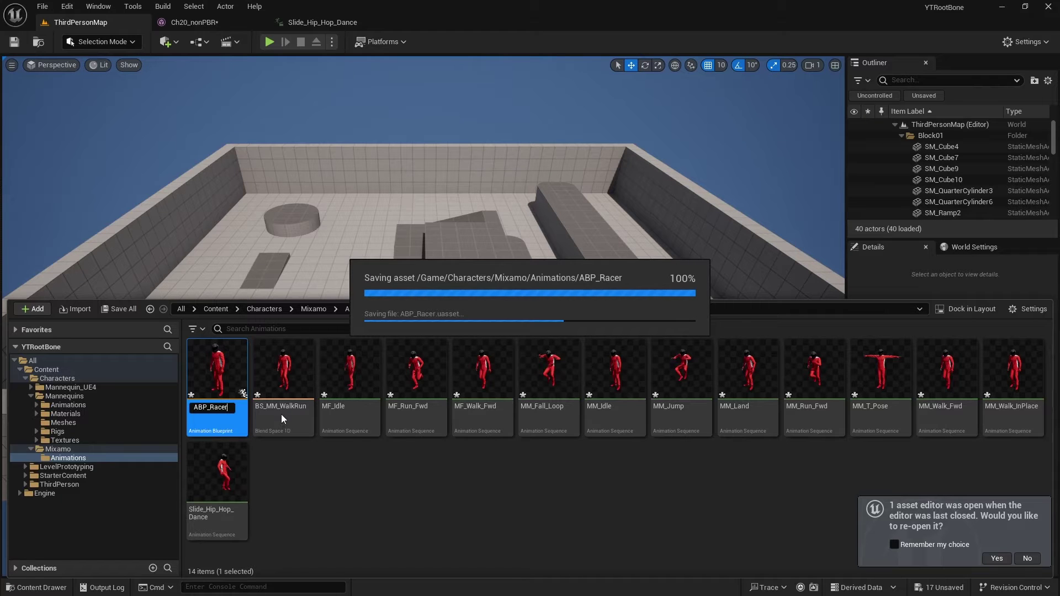
In ABP_Racer's AnimGraph, connect the DefaultSlot node directly to Output Pose, bypassing the Control Rig node, and compile and save the blueprint
double_click(212, 393)
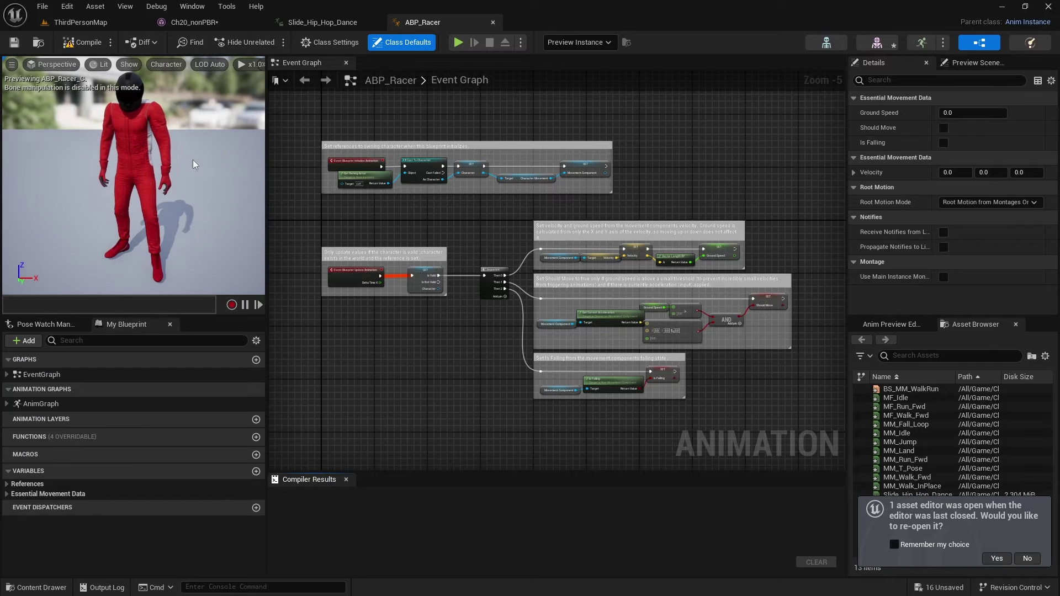
double_click(41, 404)
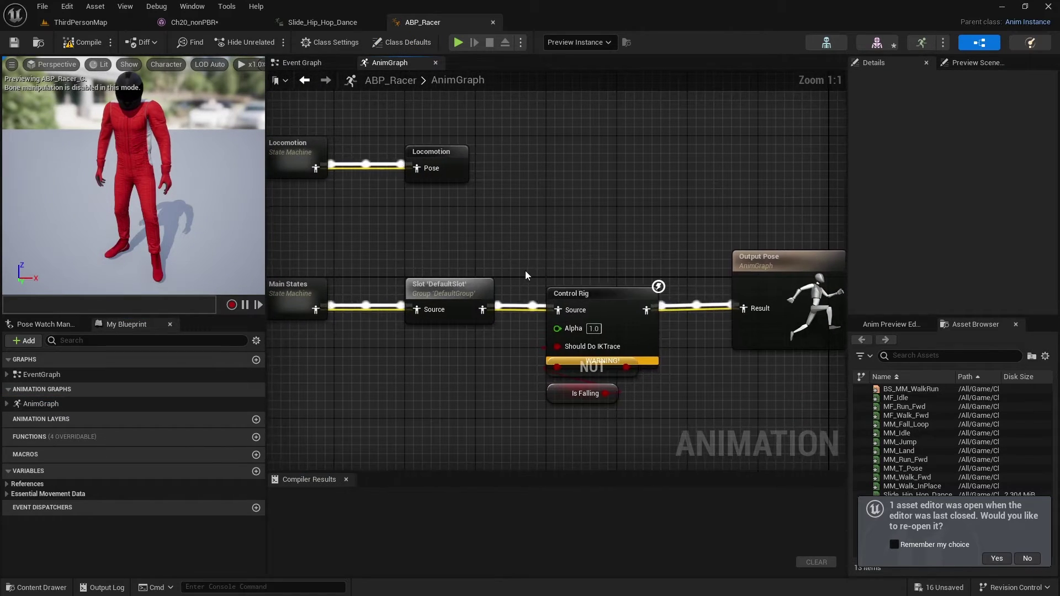
left_click(634, 310)
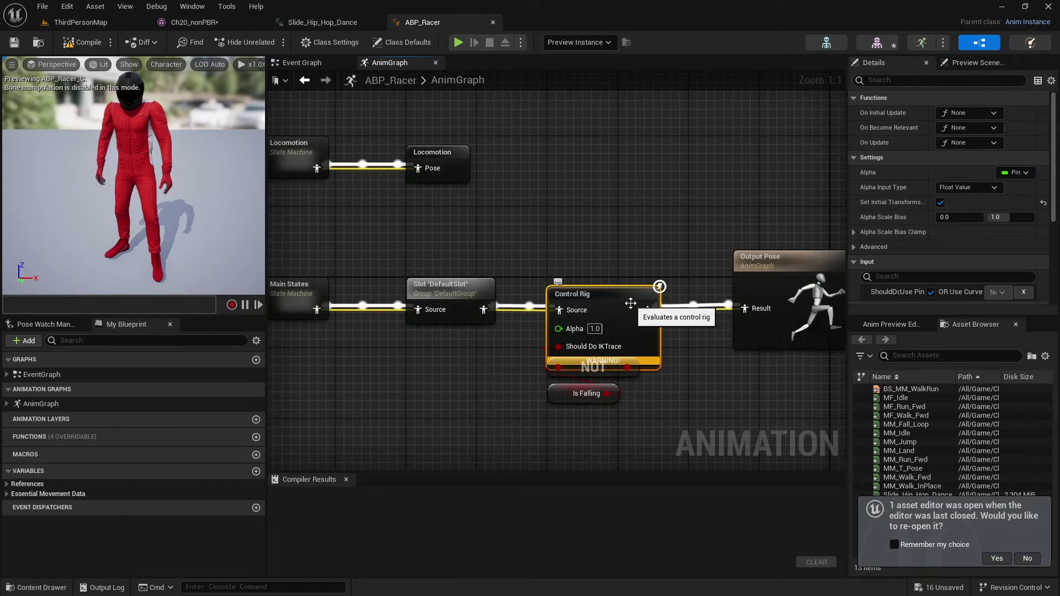
left_click_drag(482, 310, 648, 222)
left_click_drag(724, 296, 743, 311)
left_click_drag(621, 297, 618, 359)
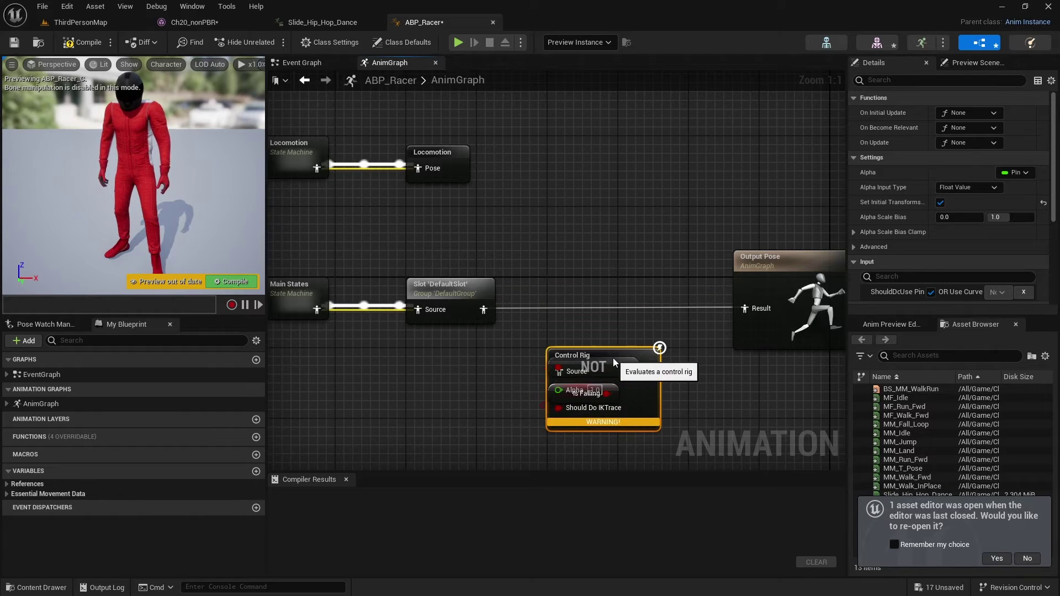
left_click(81, 49)
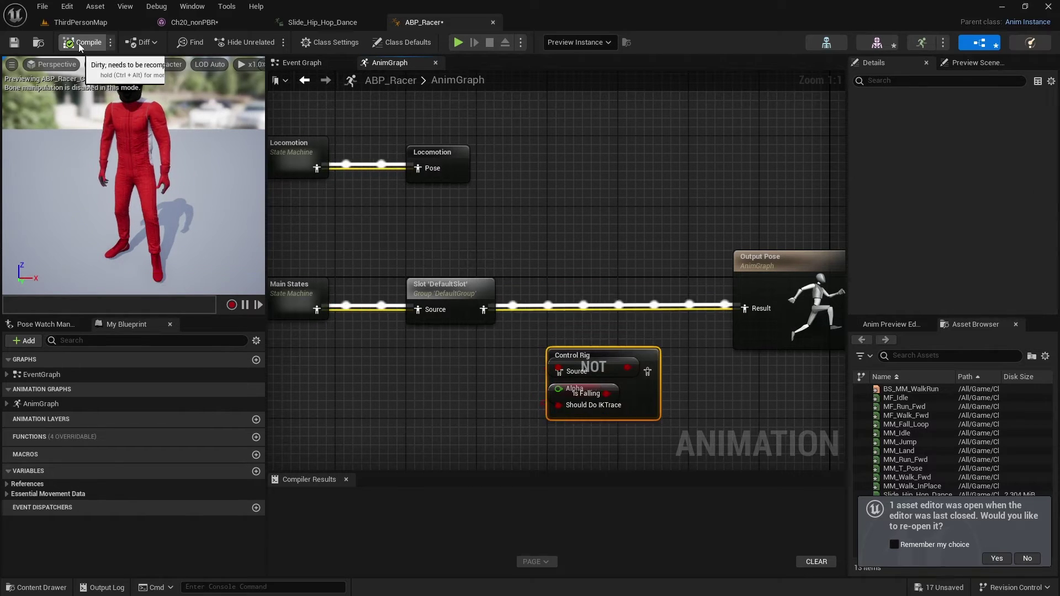
left_click(16, 44)
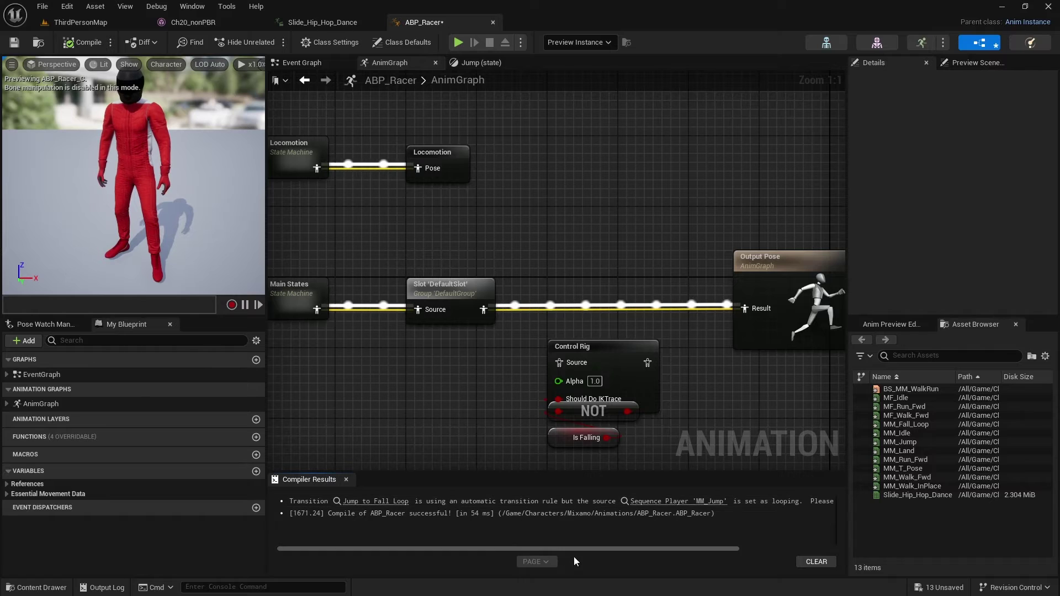
Disable Loop Animation on the MM_Jump sequence player in the Jump state, and compile and save ABP_Racer
left_click(678, 501)
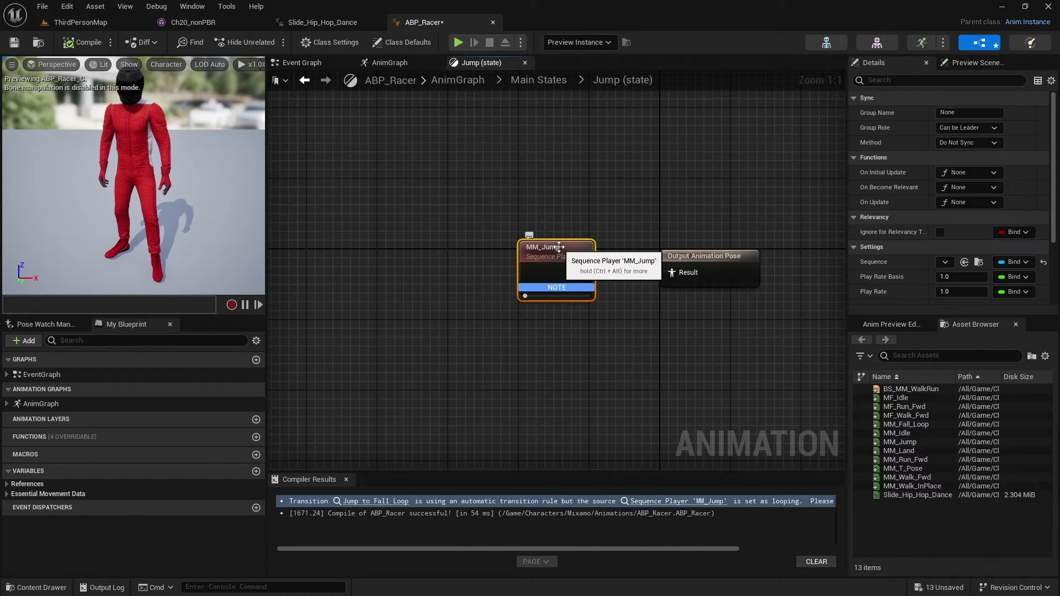
scroll(936, 237, "down", 2)
scroll(938, 234, "down", 1)
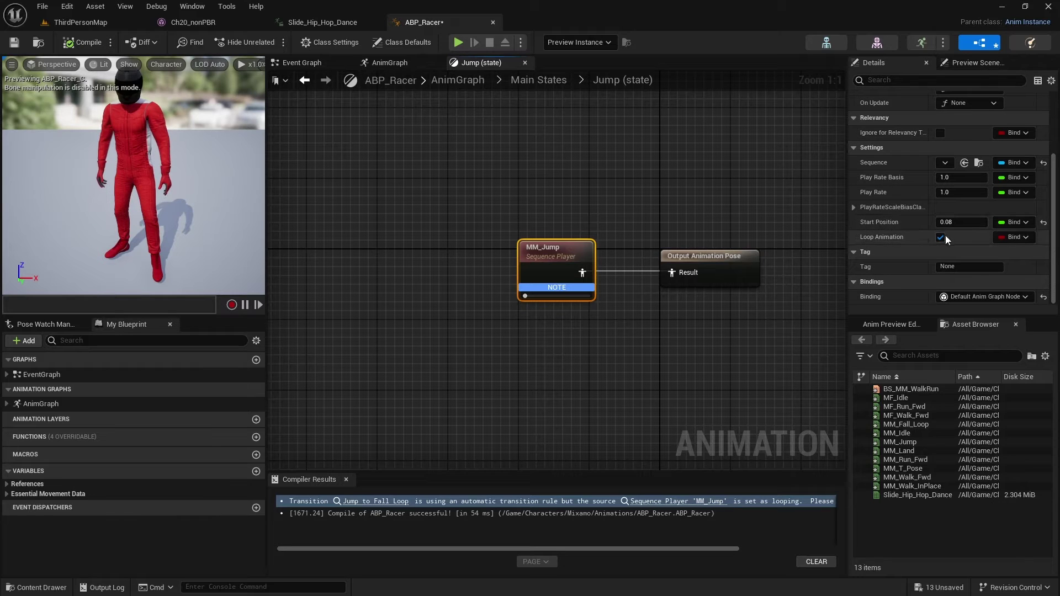
left_click(941, 237)
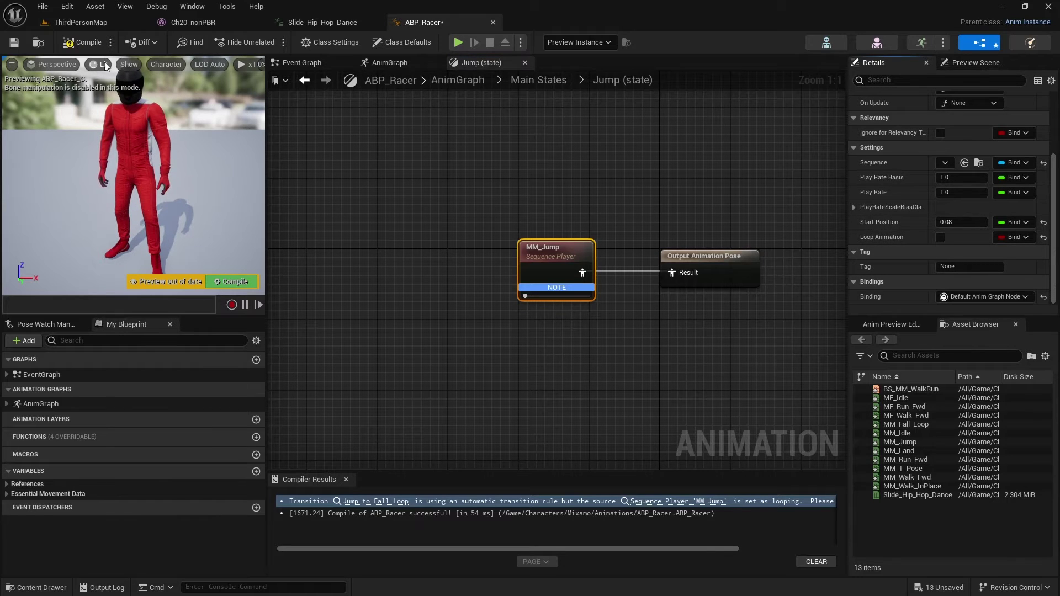
left_click(83, 43)
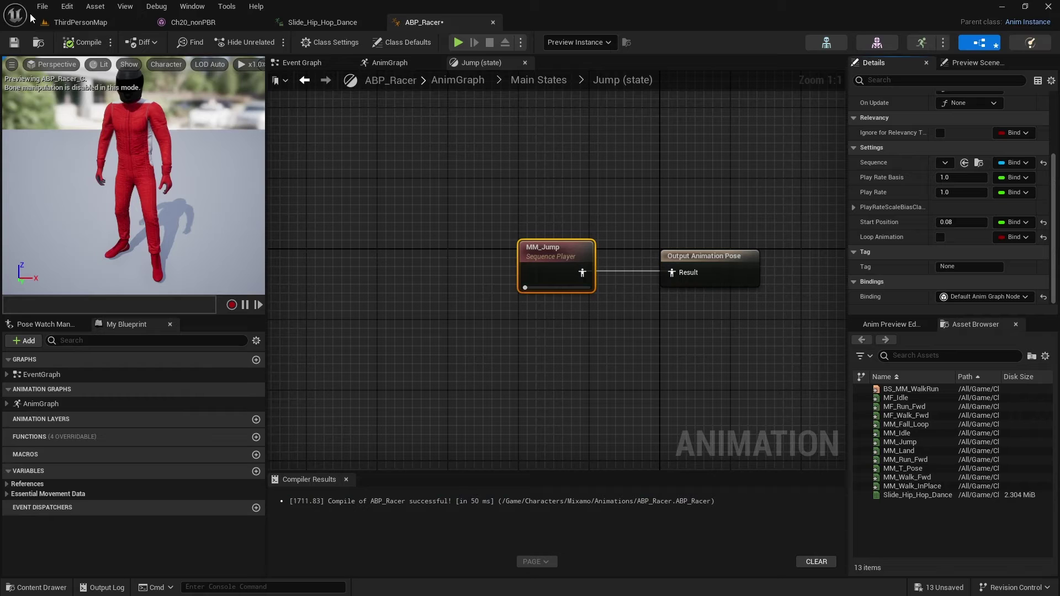
left_click(13, 43)
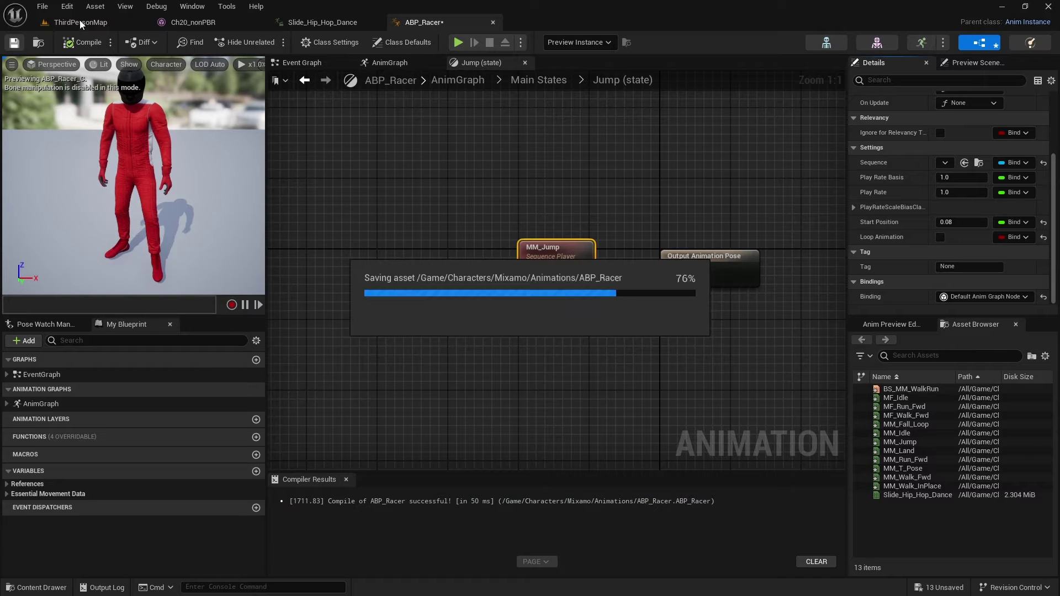
Open the BP_ThirdPersonCharacter blueprint from the ThirdPerson/Blueprints folder
left_click(36, 588)
scroll(81, 508, "down", 1)
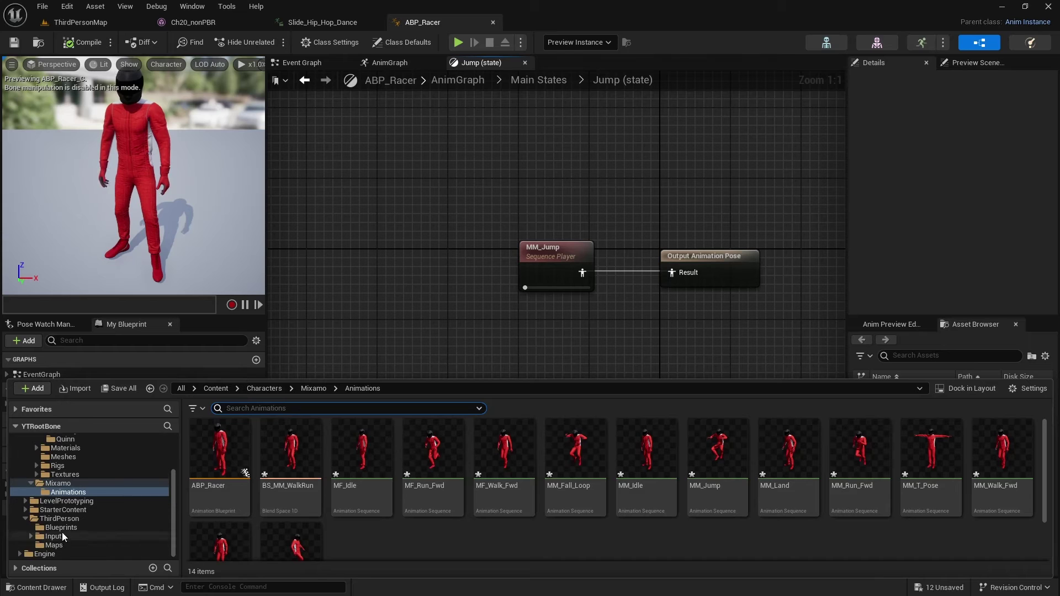
left_click(59, 519)
left_click(61, 528)
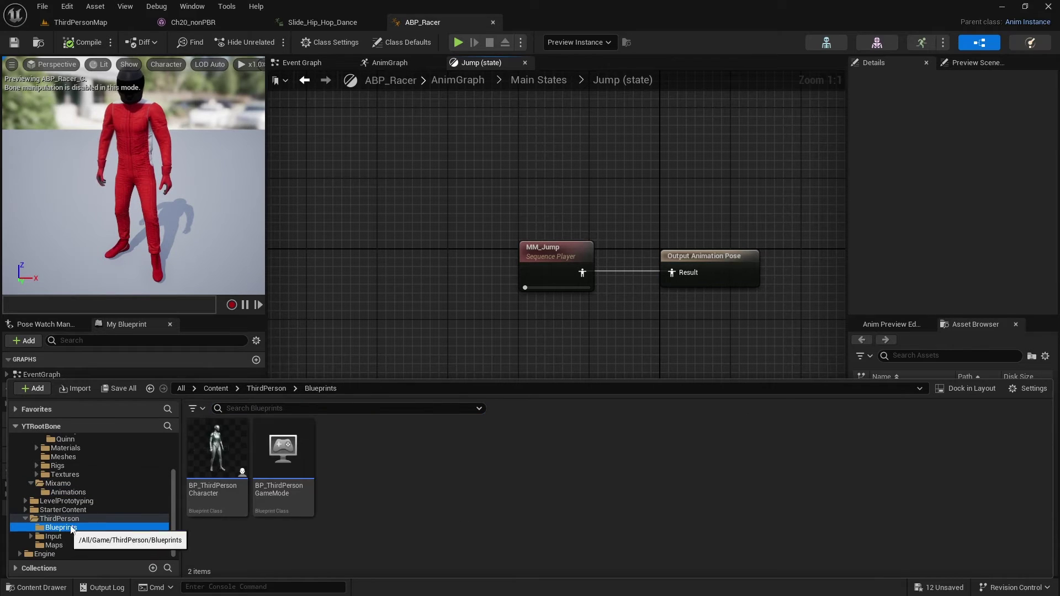
left_click(223, 461)
double_click(223, 462)
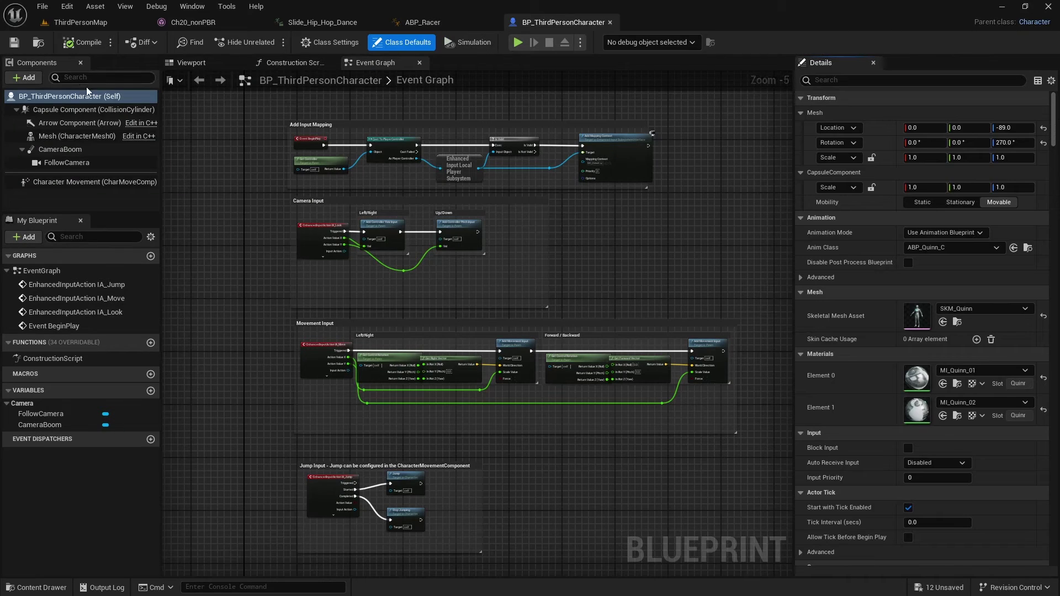
Set the character Mesh component's skeletal mesh to Ch20_nonPBR and its Anim Class to ABP_Racer, and compile and save the blueprint
left_click(202, 63)
left_click(69, 136)
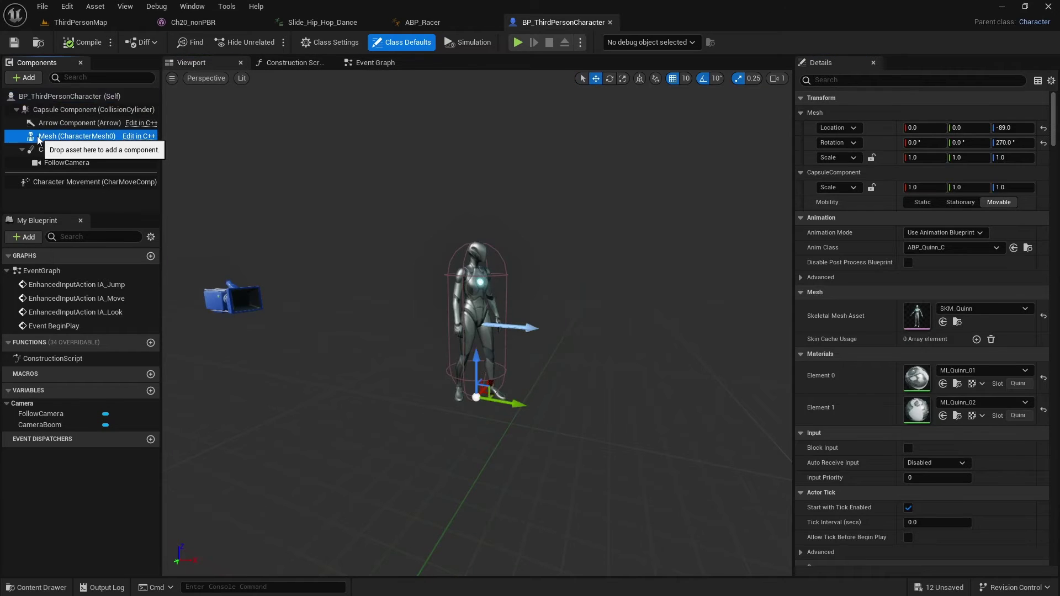
left_click(982, 369)
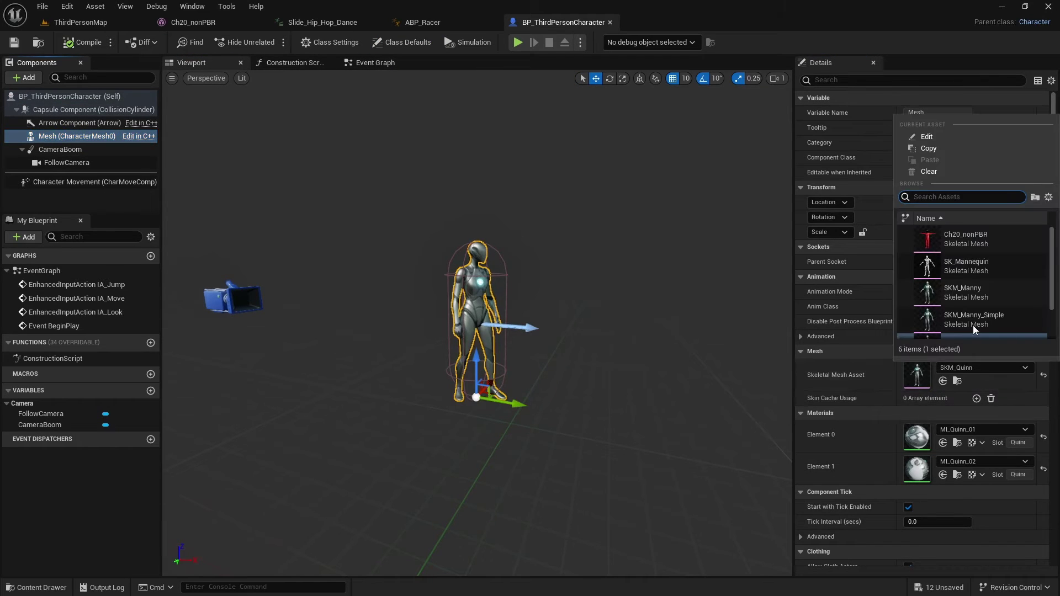
left_click(960, 234)
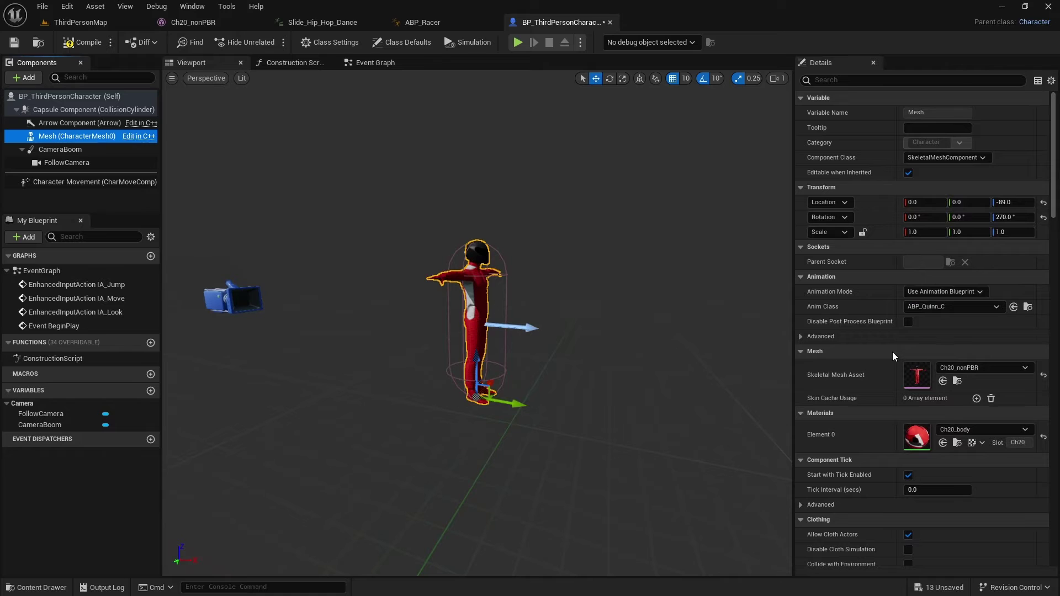
left_click(956, 304)
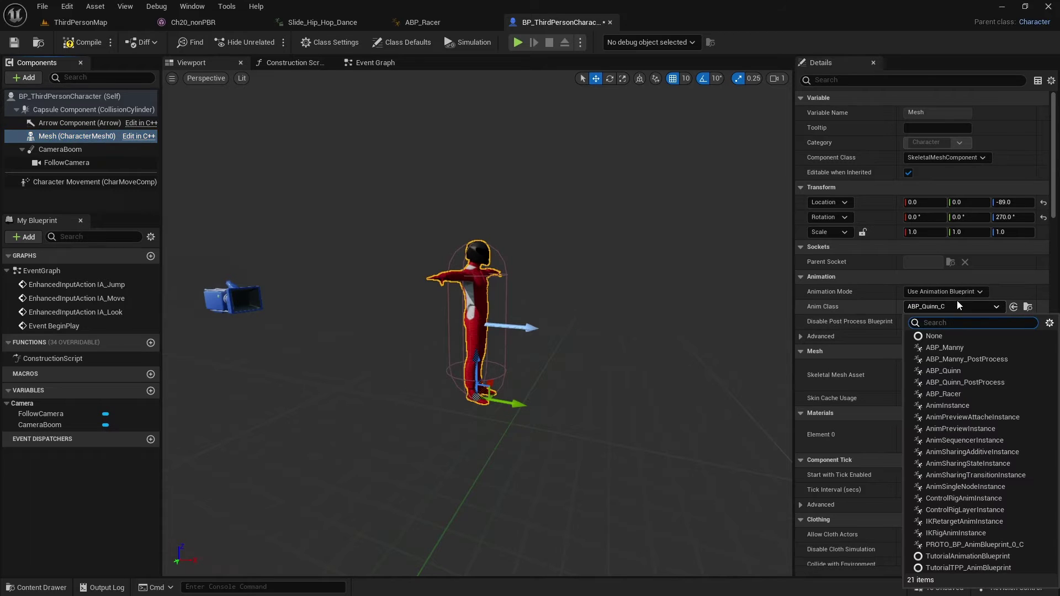
left_click(944, 394)
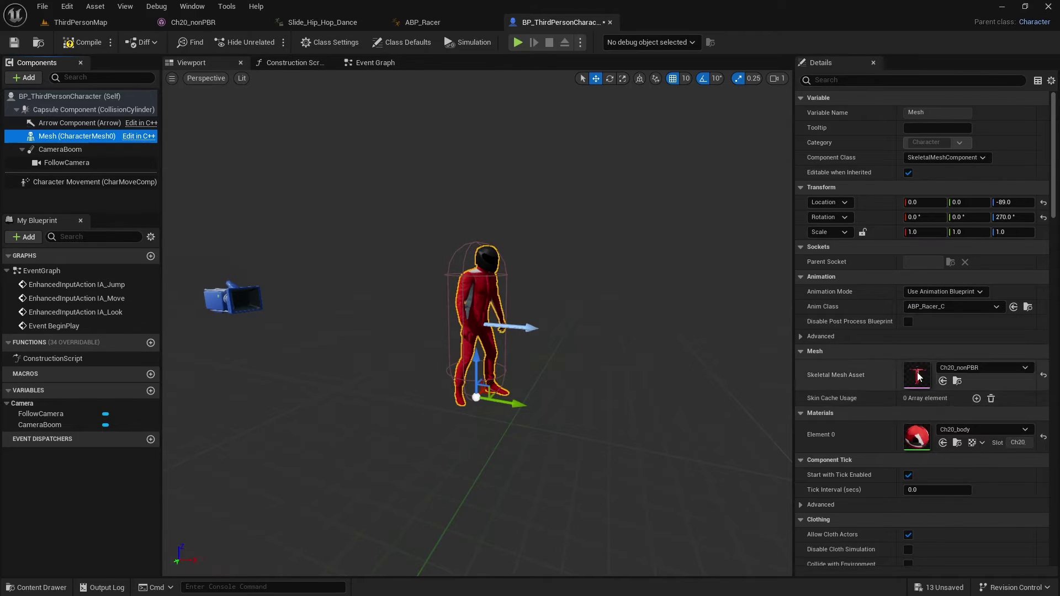
left_click(81, 42)
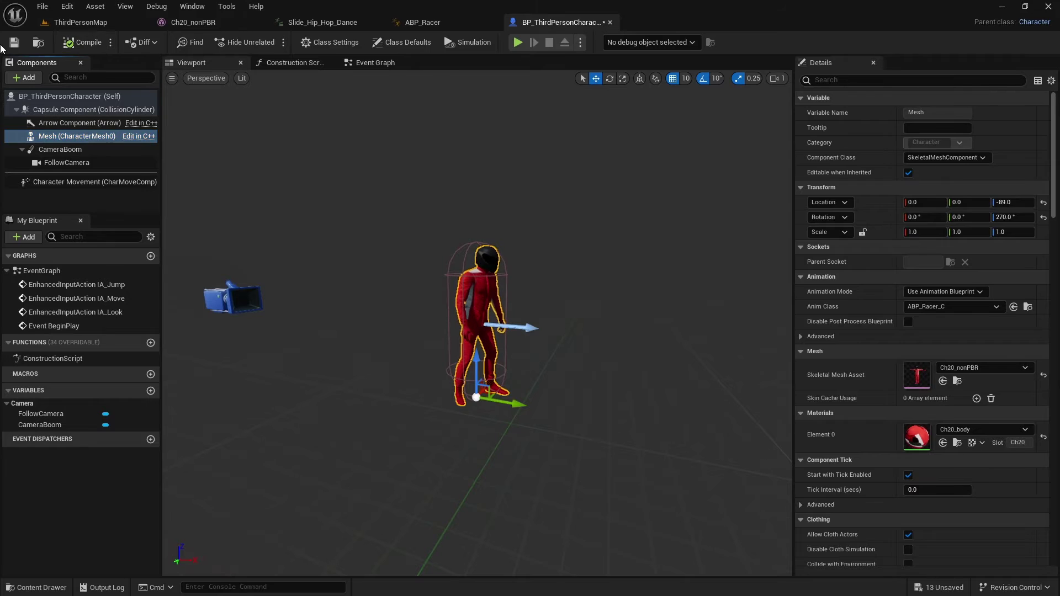
left_click(13, 43)
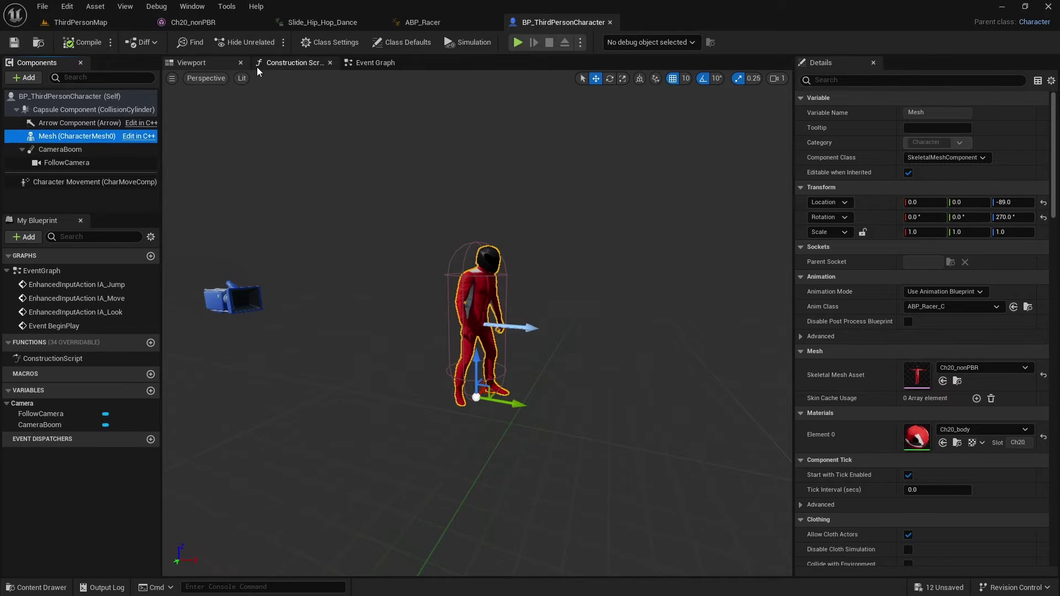
Play ThirdPersonMap to test the character's running and jumping, and stop the play session
left_click(92, 27)
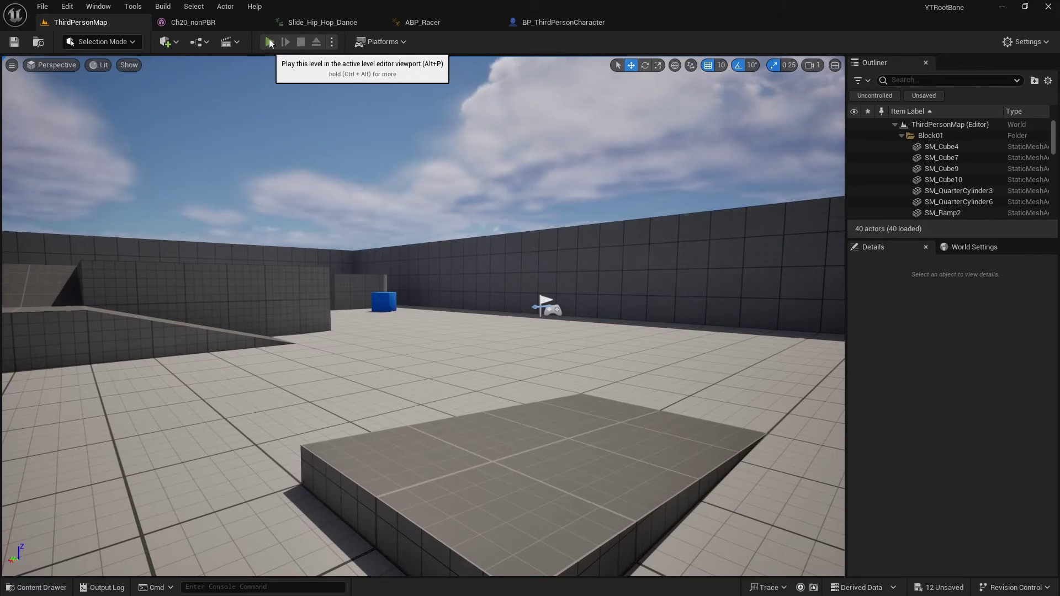
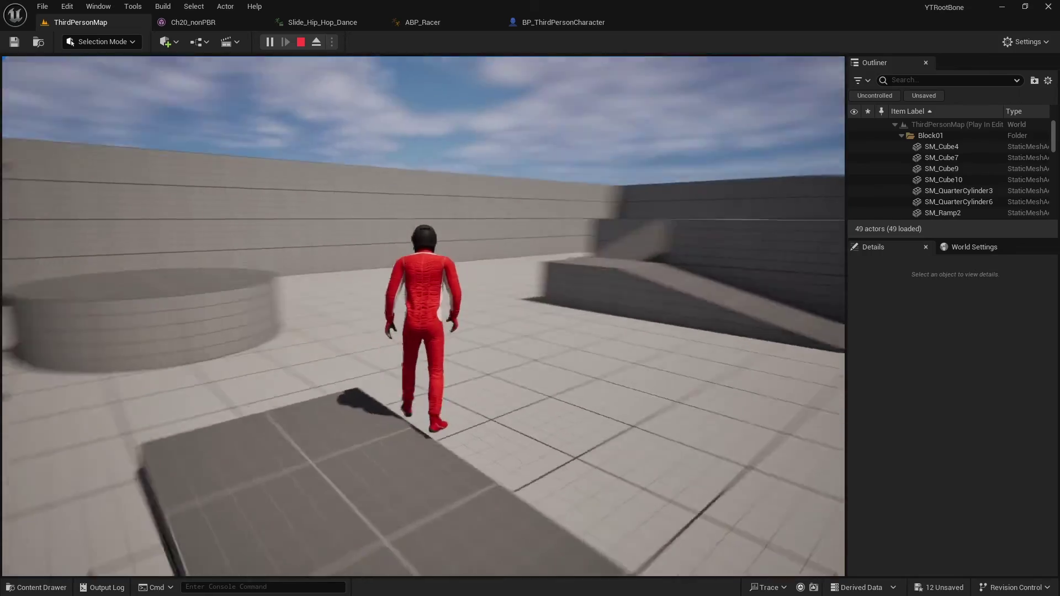
key("s")
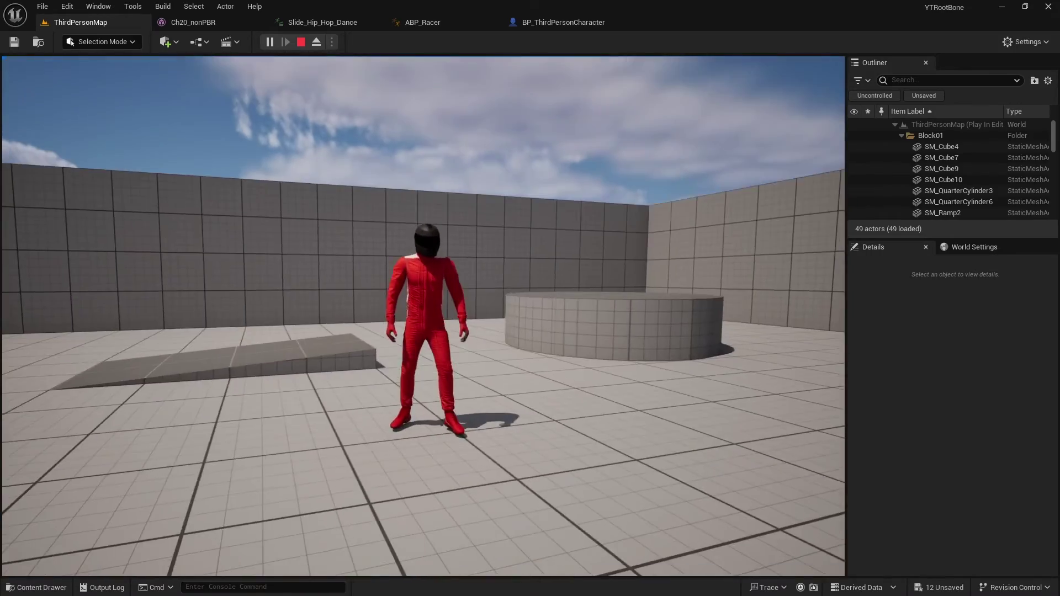
key("space")
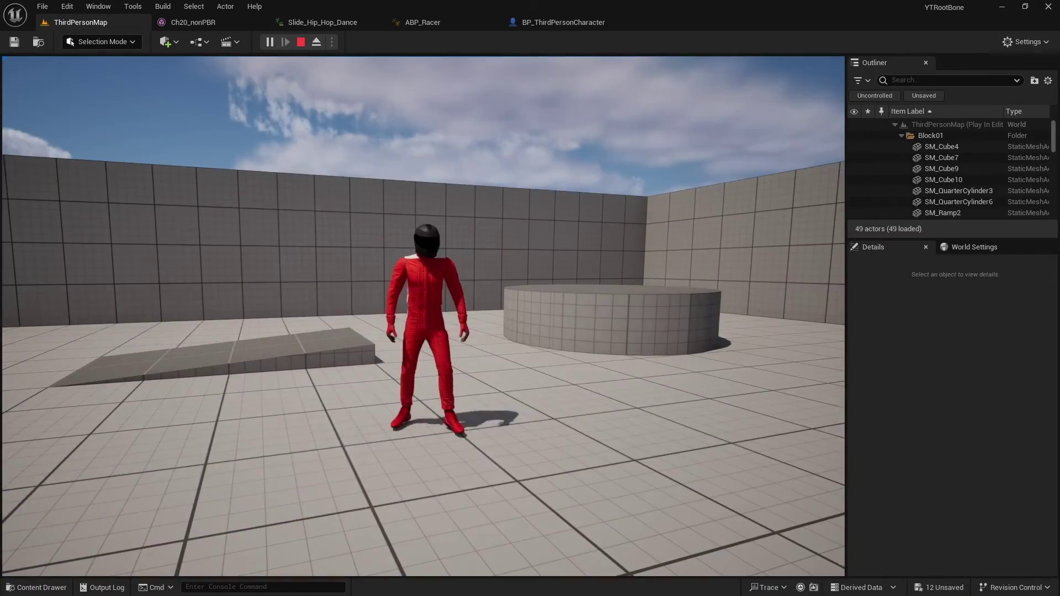
key("space")
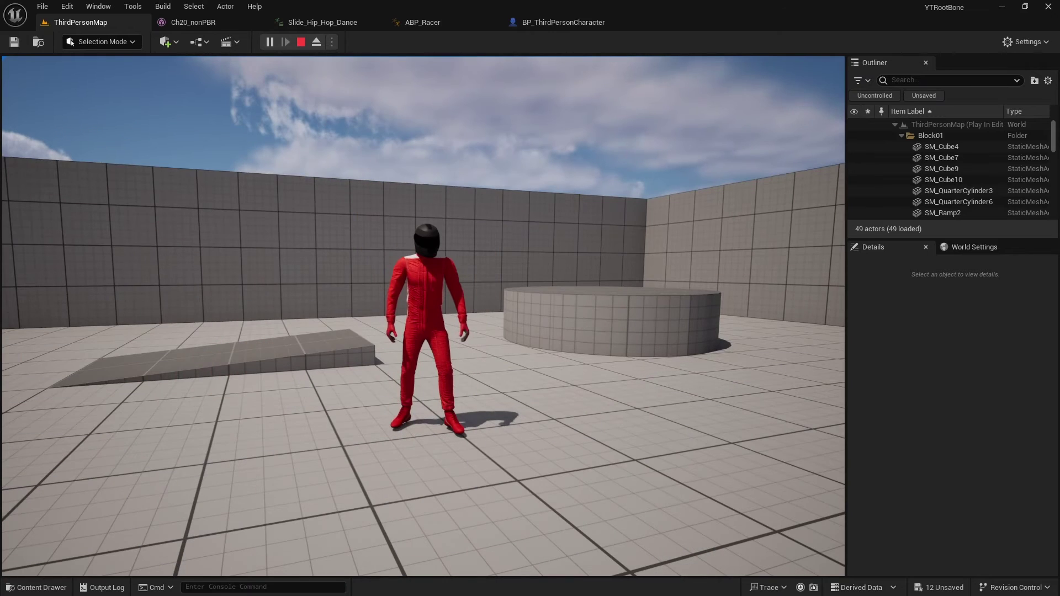
key("Escape")
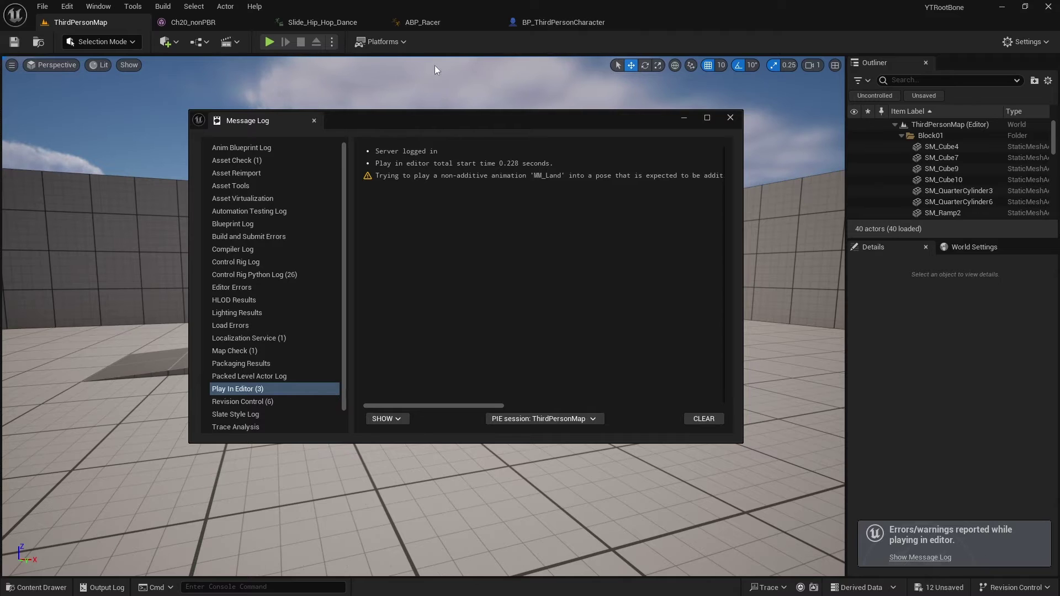
Close the Message Log and browse the project content to the Characters/Mixamo/Animations folder
left_click(36, 588)
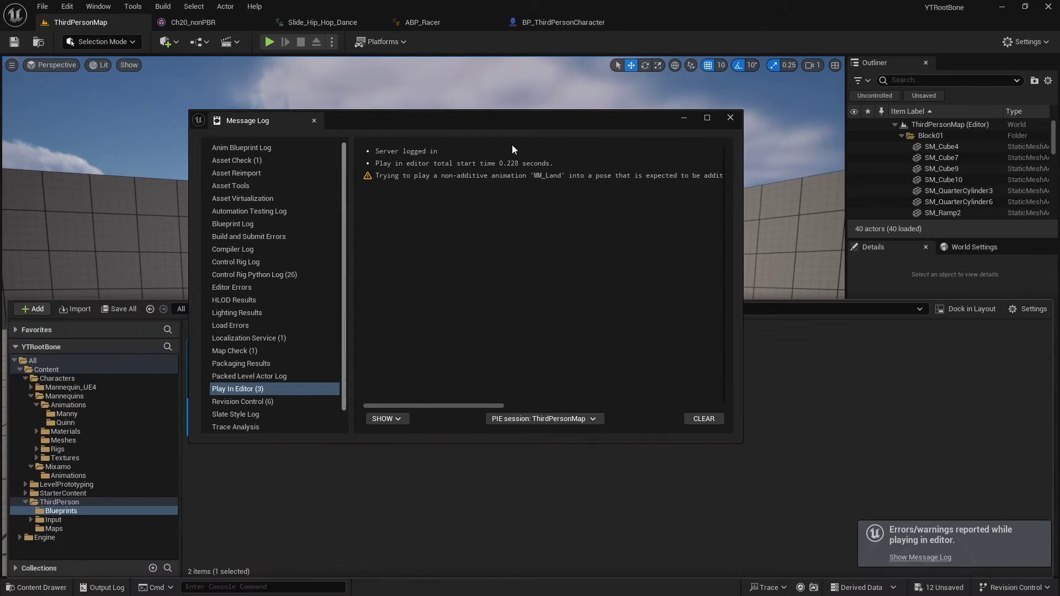
left_click(730, 117)
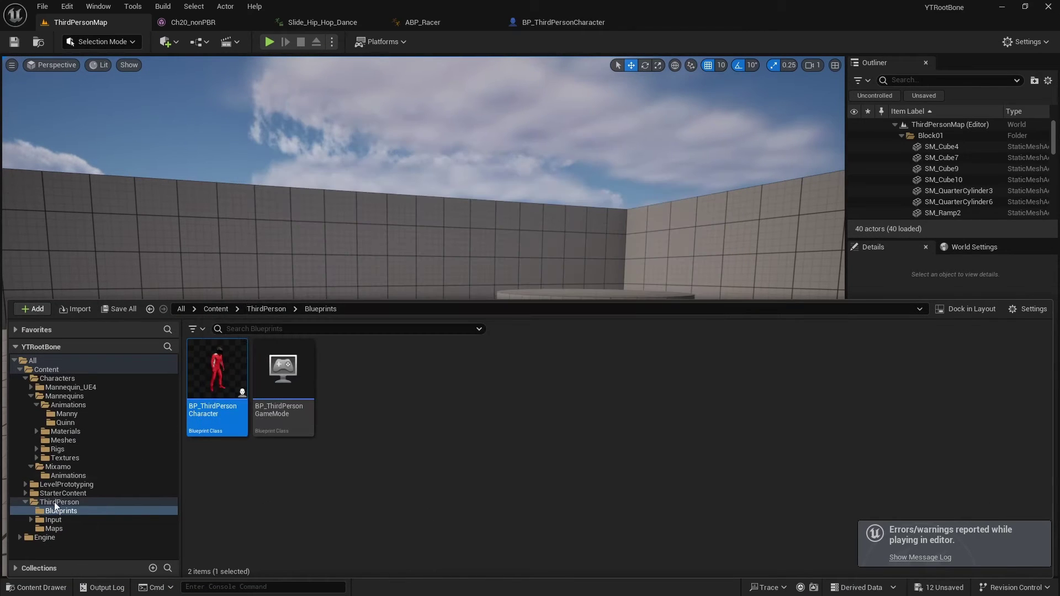
left_click(62, 475)
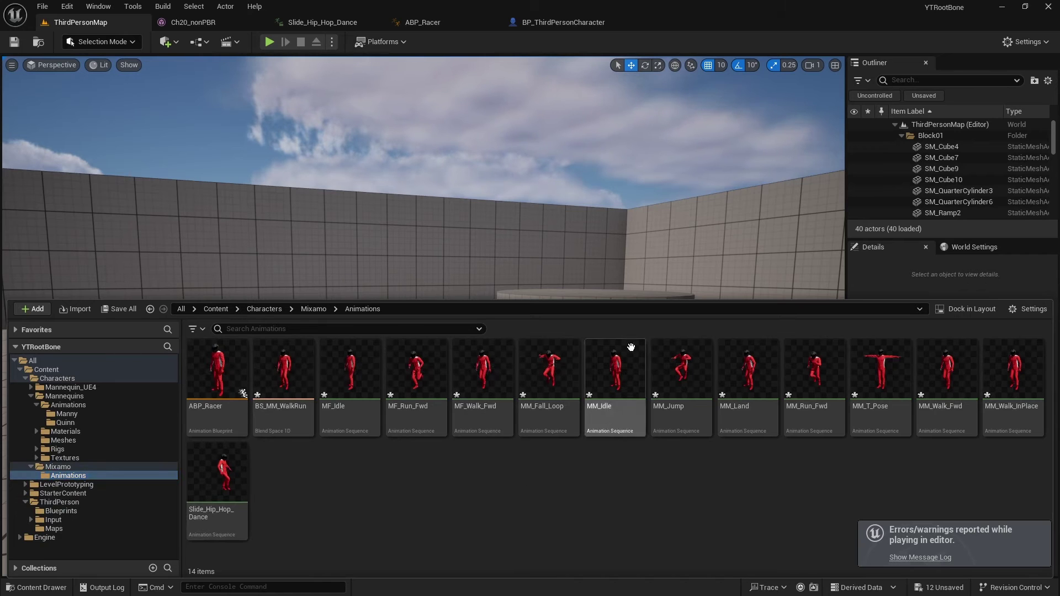
Open the Mixamo MM_Land animation, and open Manny's original MM_Land from Mannequins/Animations/Manny to examine its Additive Settings
double_click(751, 380)
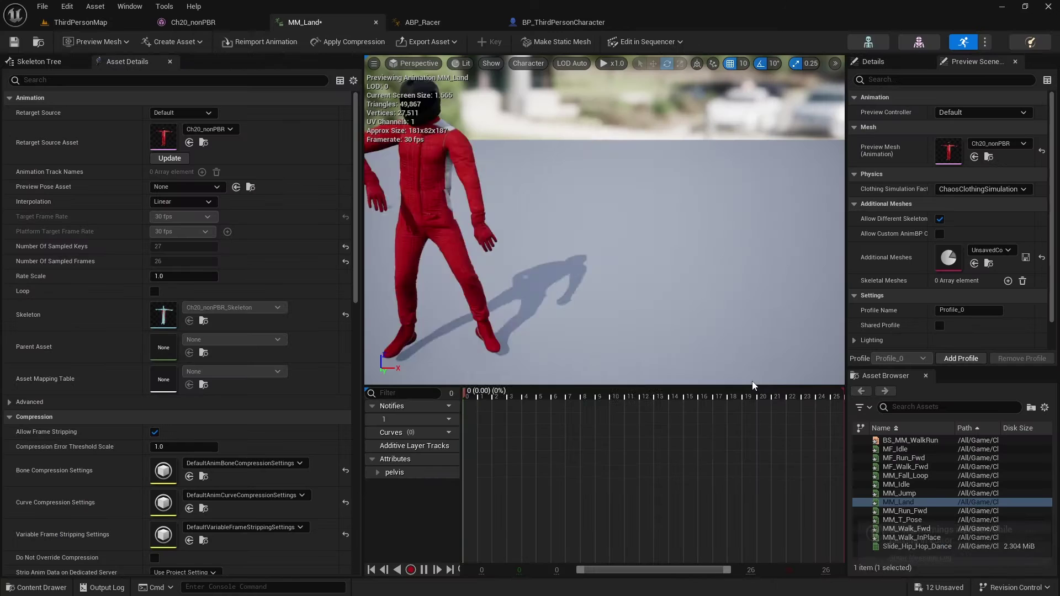
left_click(11, 585)
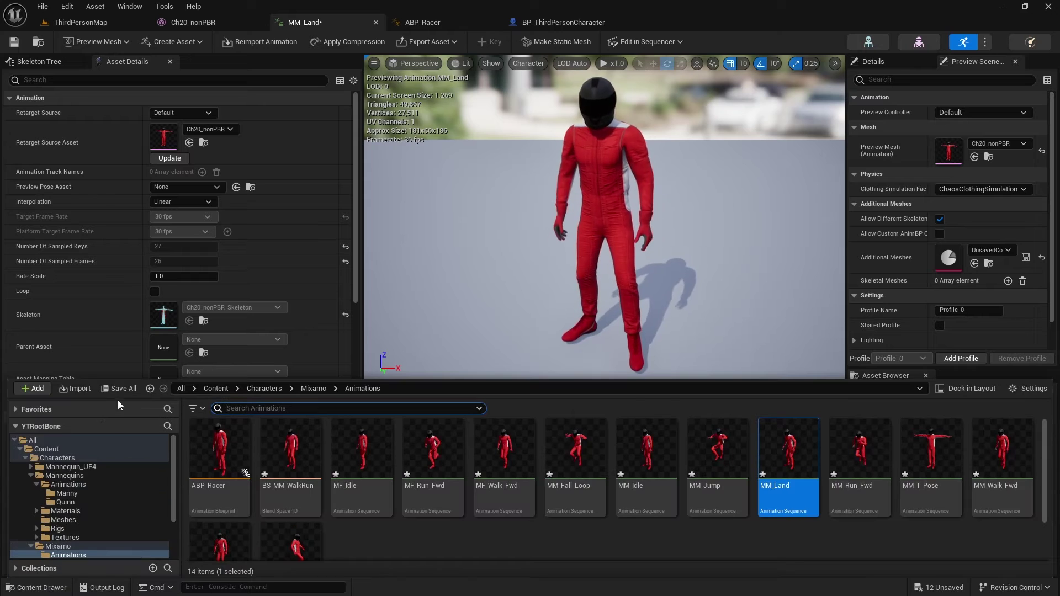
left_click(65, 475)
double_click(220, 453)
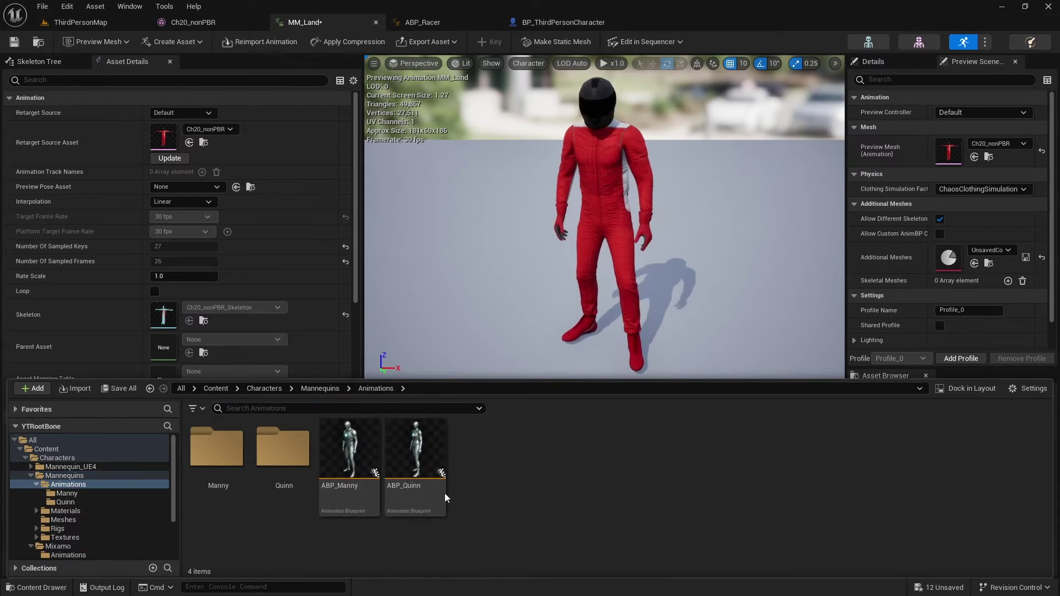
left_click(219, 450)
double_click(220, 451)
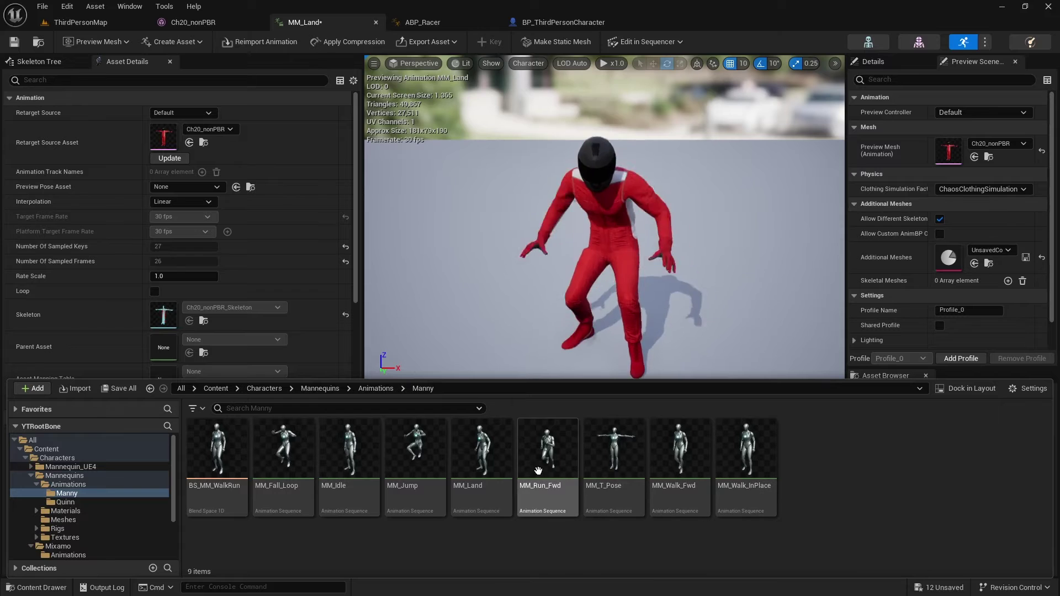
double_click(478, 461)
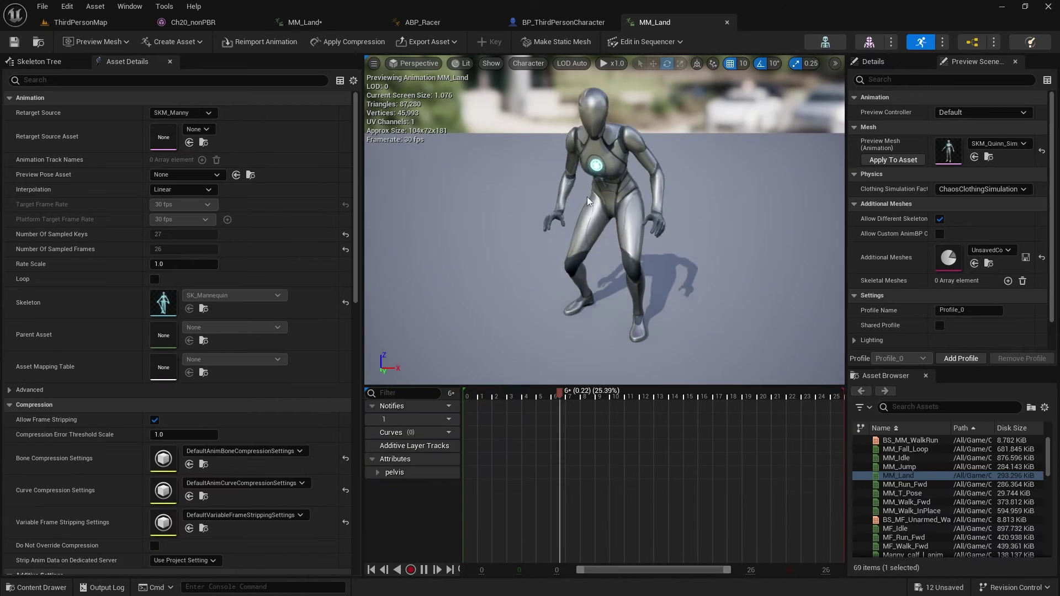
scroll(145, 351, "down", 8)
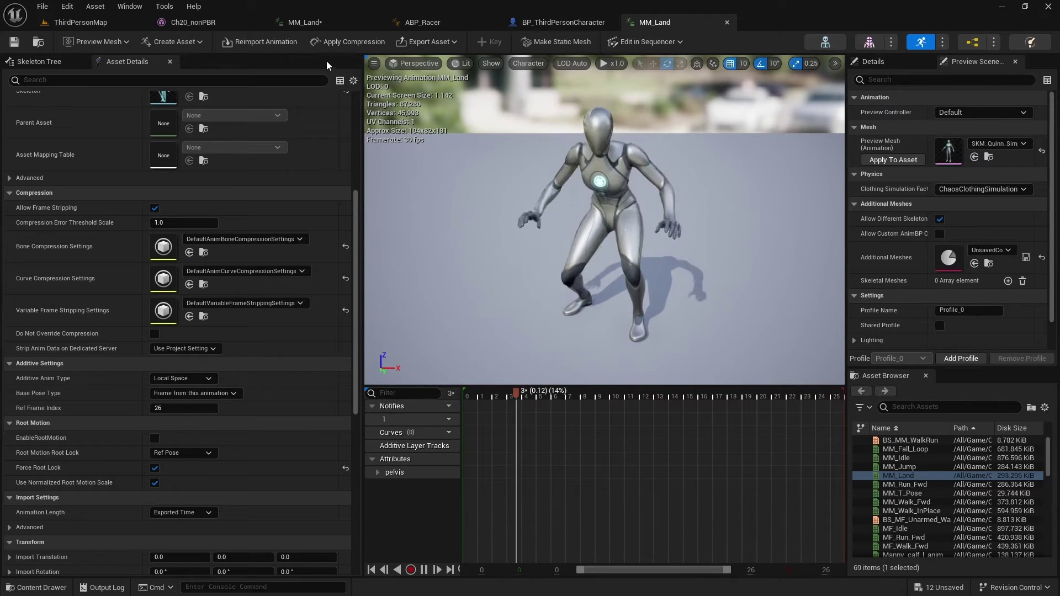
In the Mixamo MM_Land animation, set Additive Anim Type to Local Space and Base Pose Type to Frame from this animation
left_click(305, 22)
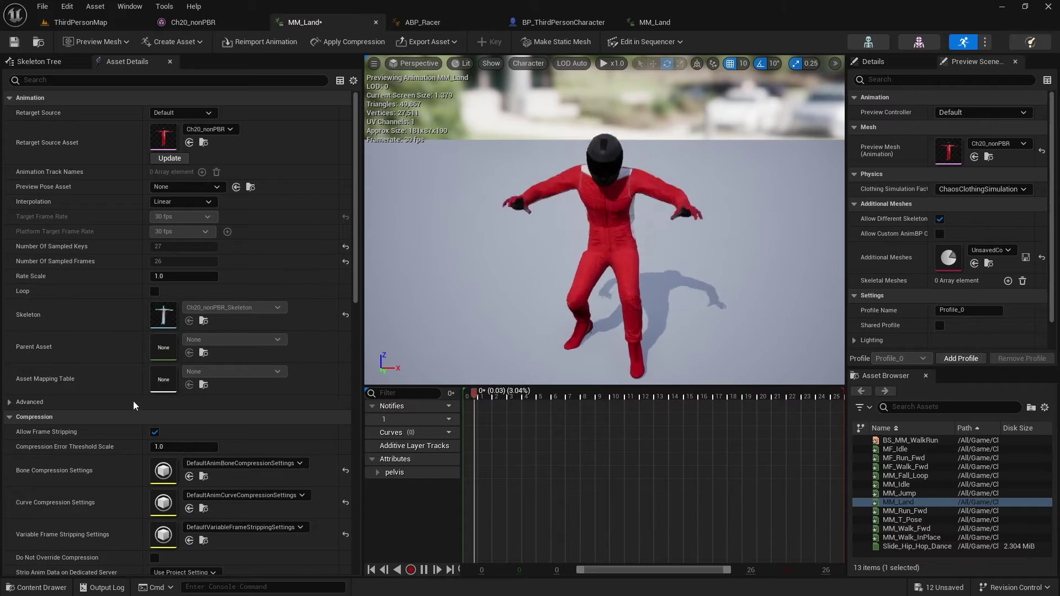
scroll(137, 412, "down", 10)
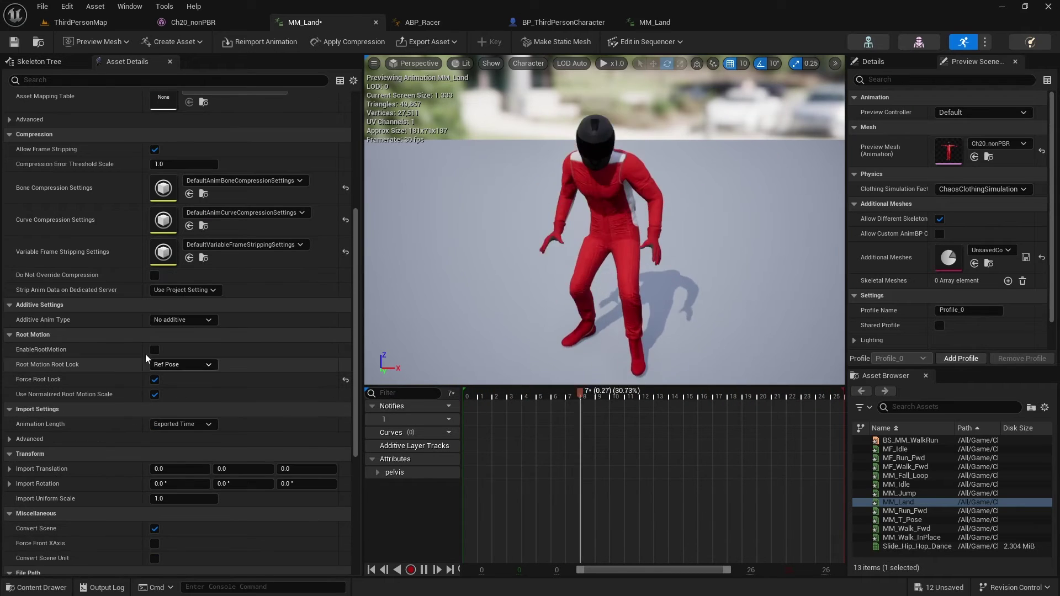
left_click(169, 320)
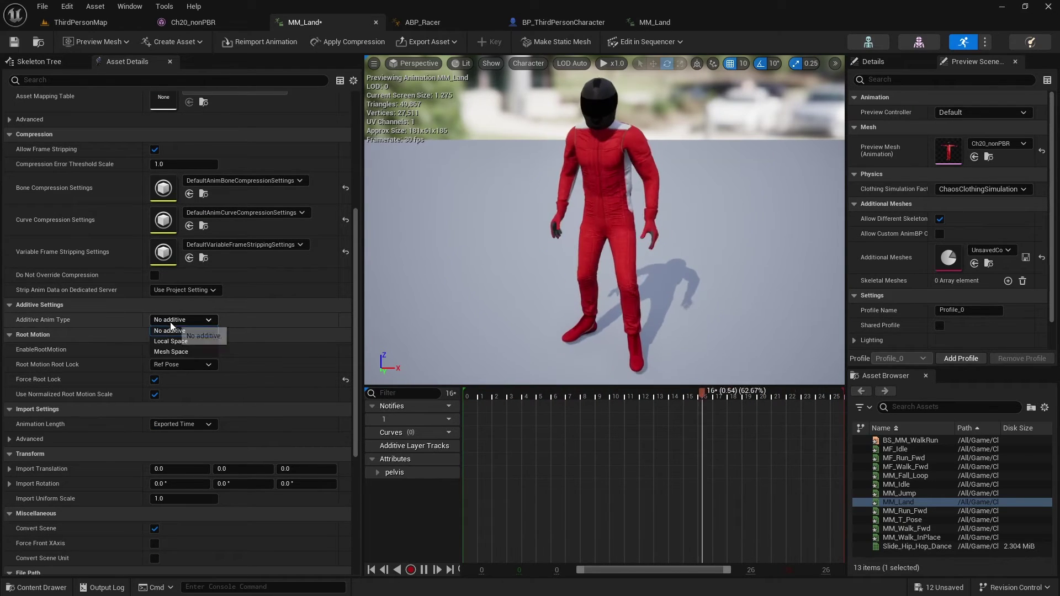
left_click(182, 342)
left_click(208, 334)
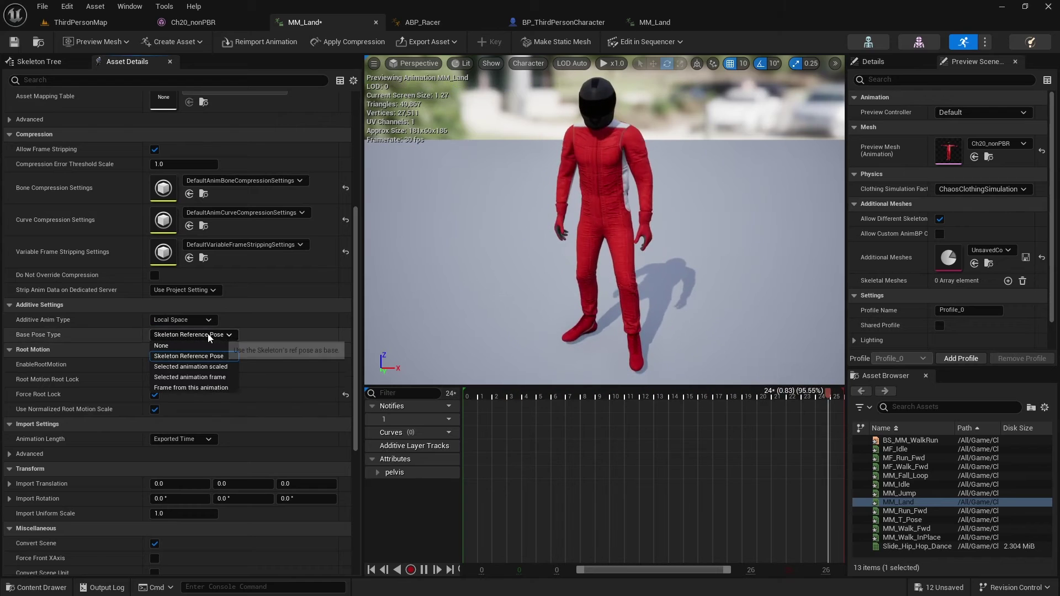
left_click(212, 387)
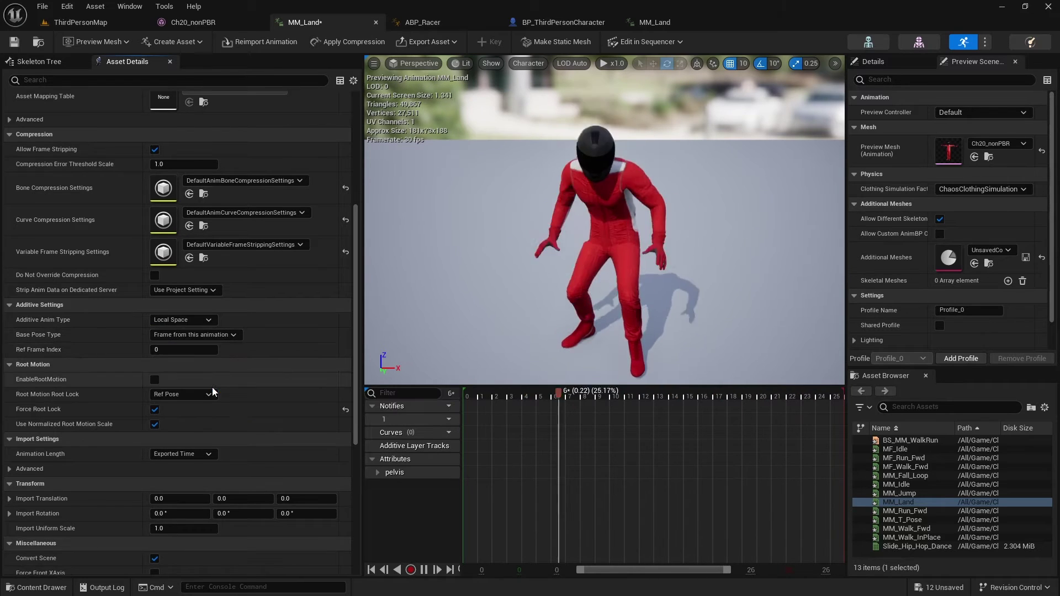
Set the Mixamo MM_Land animation's Ref Frame Index to 26 and save the asset
left_click(169, 350)
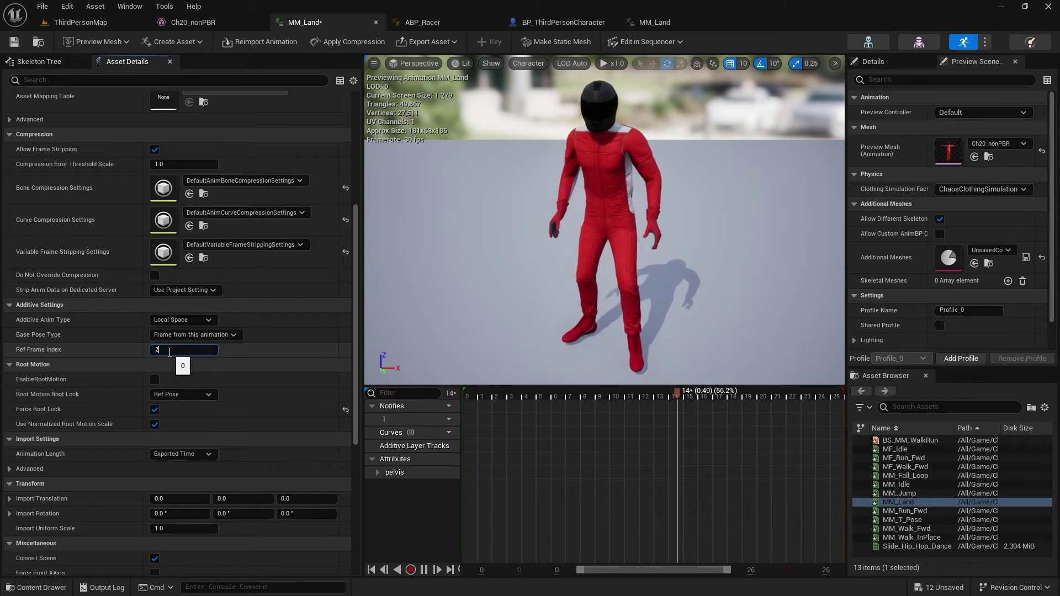
type("26")
key("Return")
left_click(14, 42)
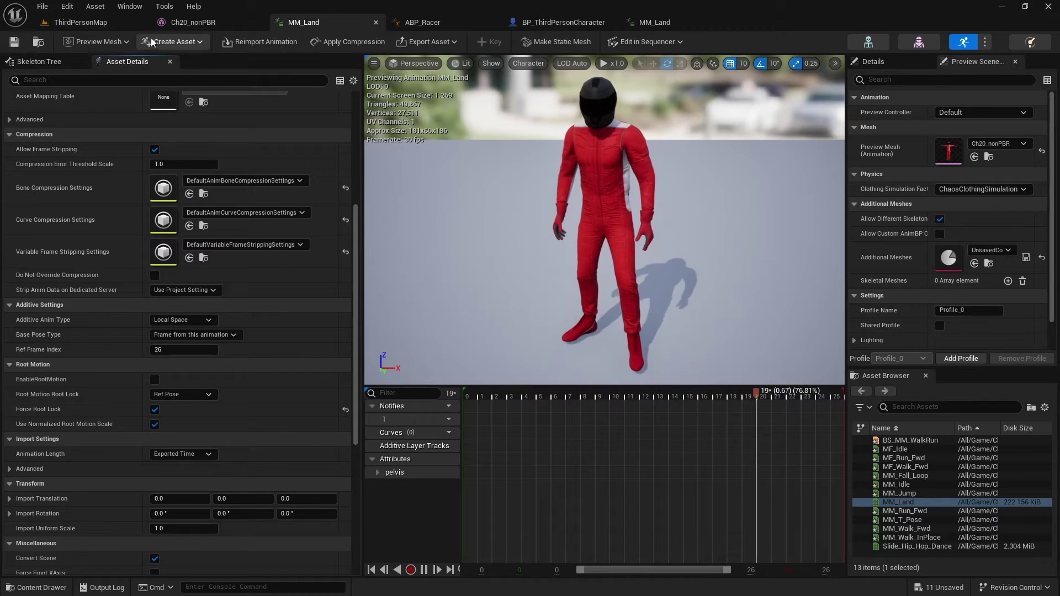
Play ThirdPersonMap to test the character's jumping, landing and movement, and stop the play session
left_click(91, 23)
left_click(270, 42)
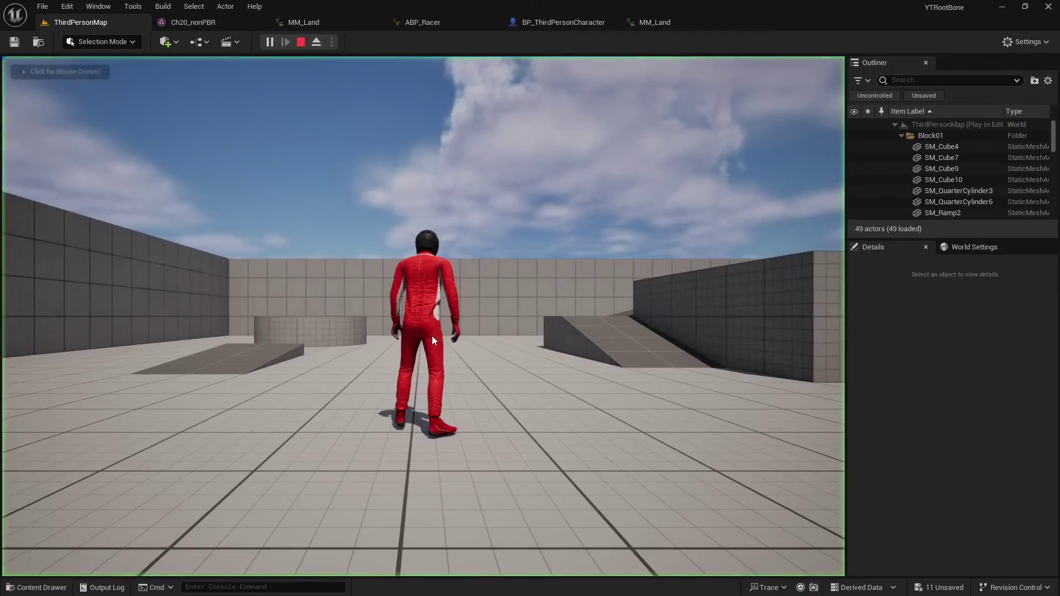
key("space")
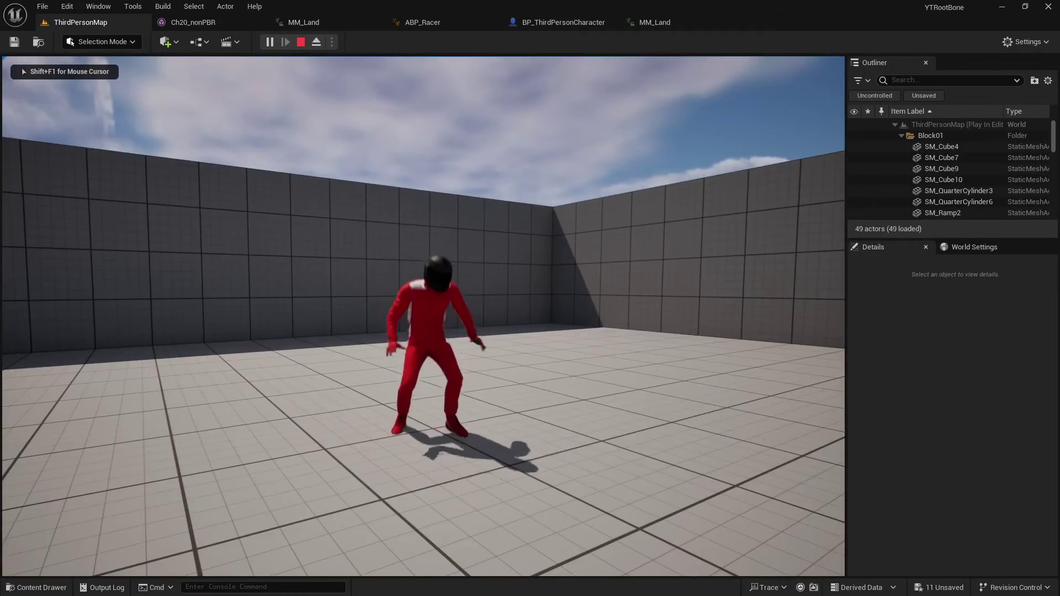
key("space")
key("w")
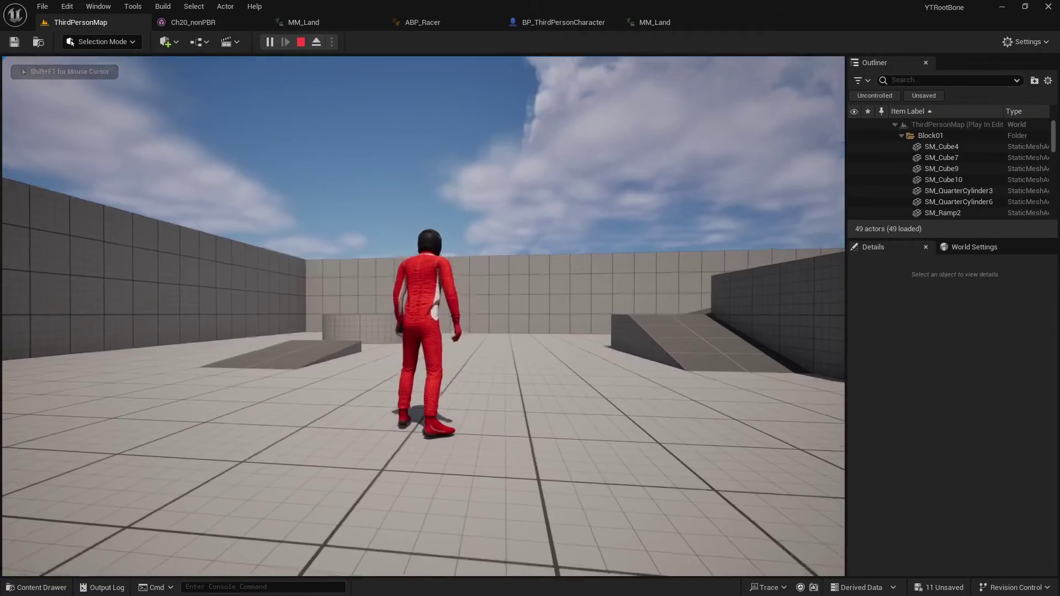
key("w")
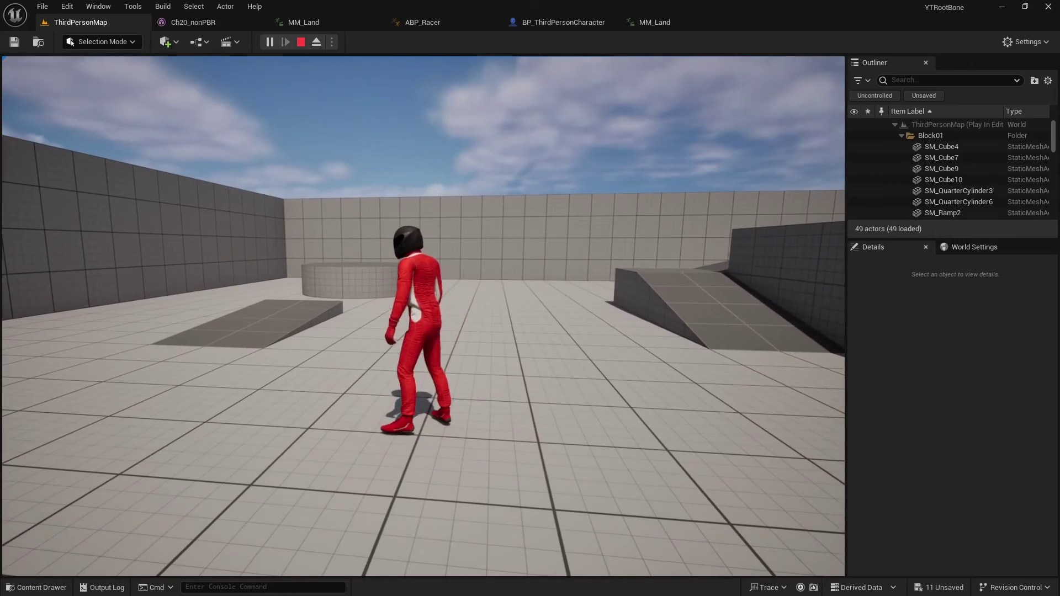
key("w")
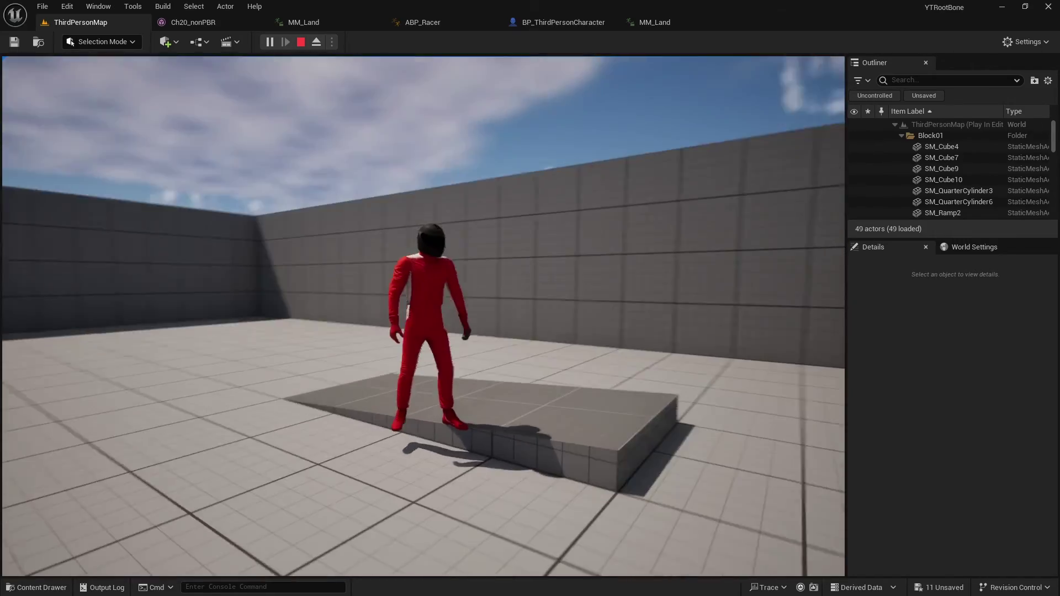
key("Escape")
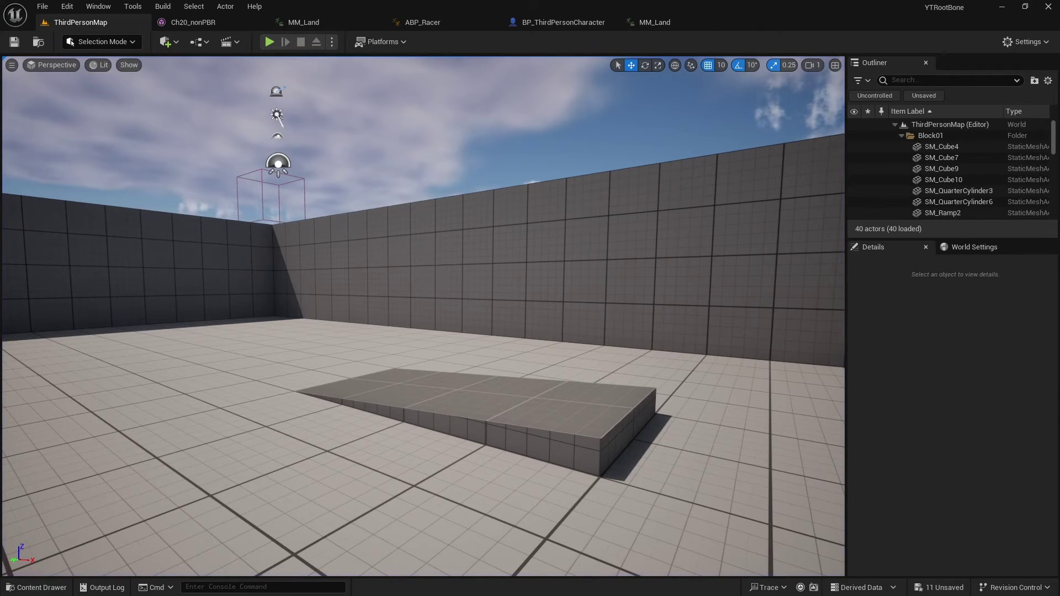
Open the Ch20_nonPBR_Skeleton asset from the Characters/Mixamo folder
left_click(27, 587)
left_click(382, 495)
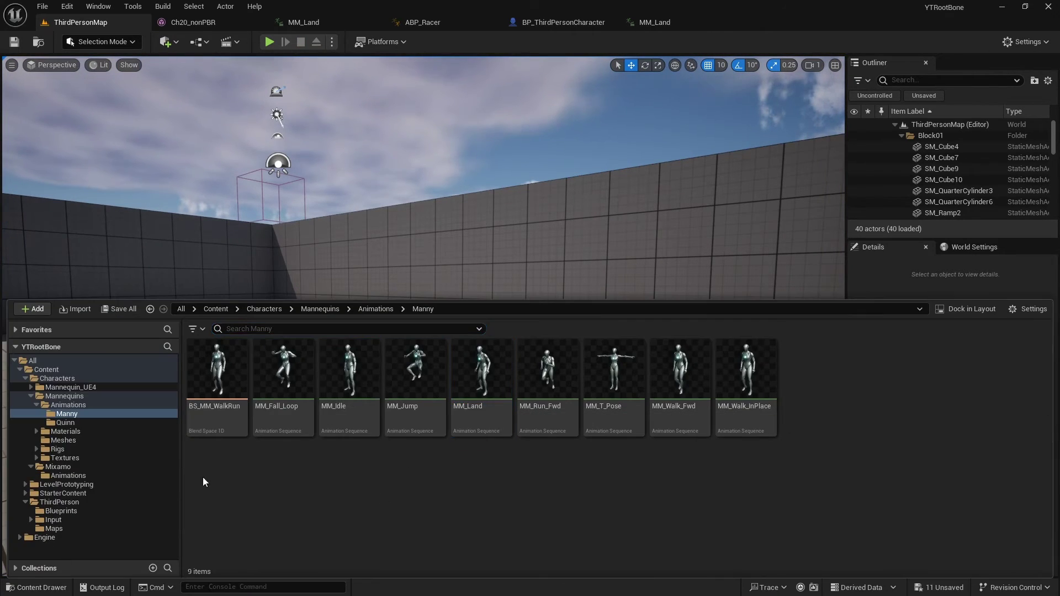
left_click(58, 467)
left_click(742, 377)
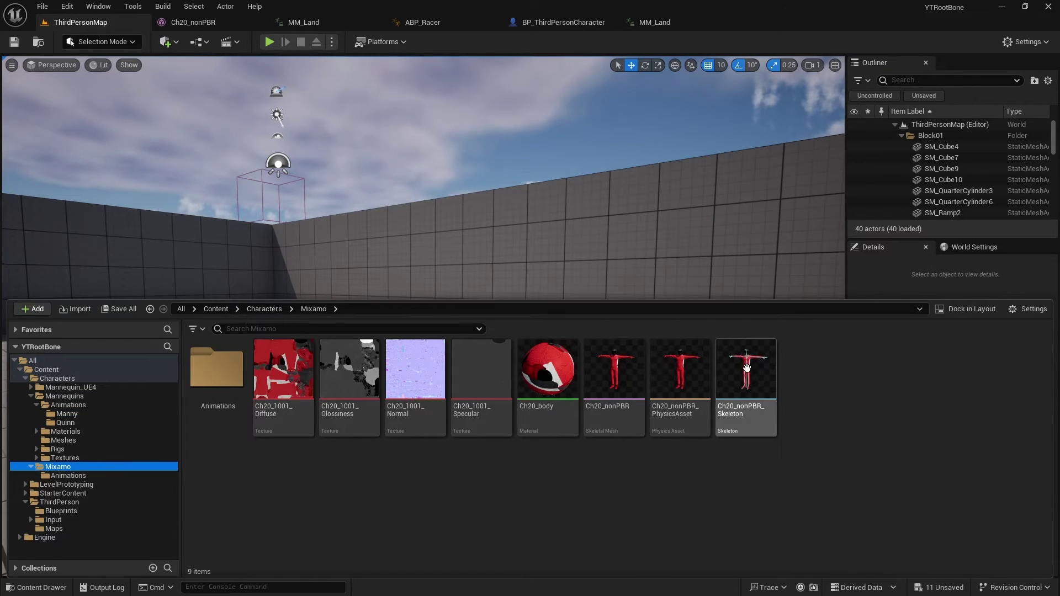
double_click(742, 378)
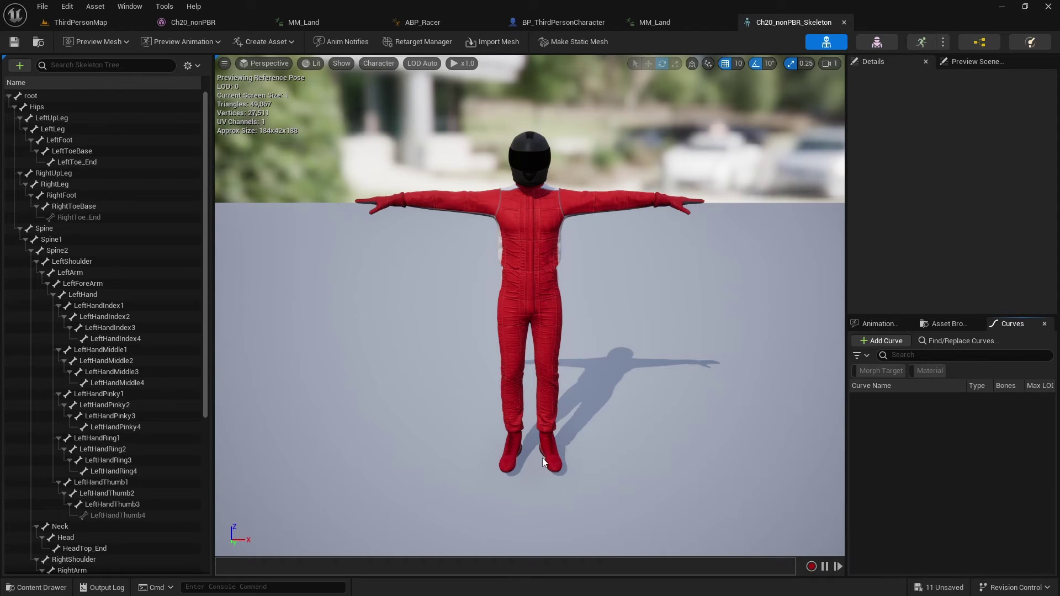
Add a virtual bone from the root bone to the LeftFoot bone in the Ch20_nonPBR skeleton
left_click(28, 97)
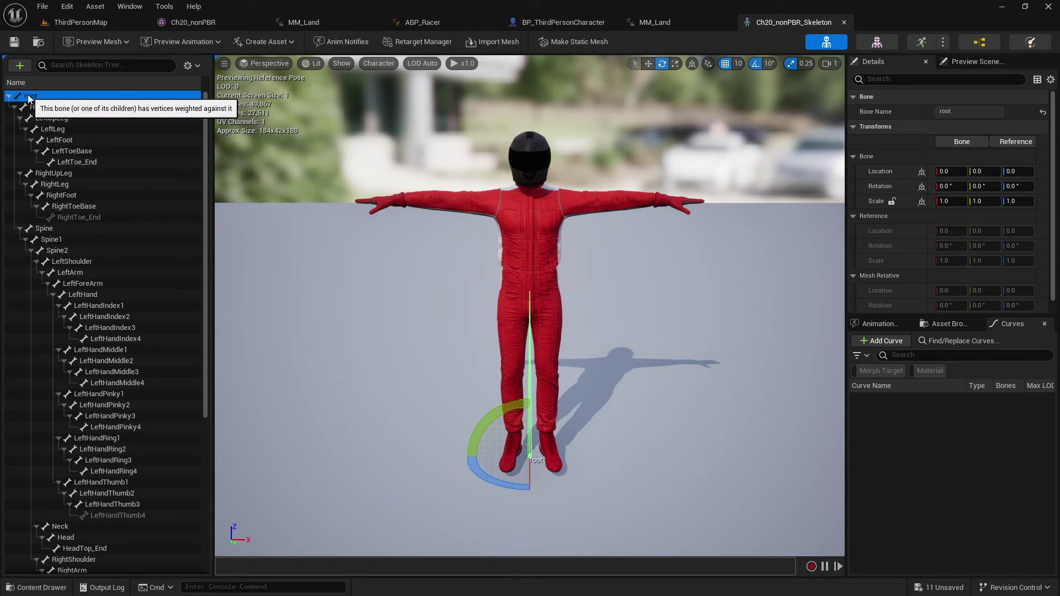
right_click(29, 97)
mouse_move(86, 189)
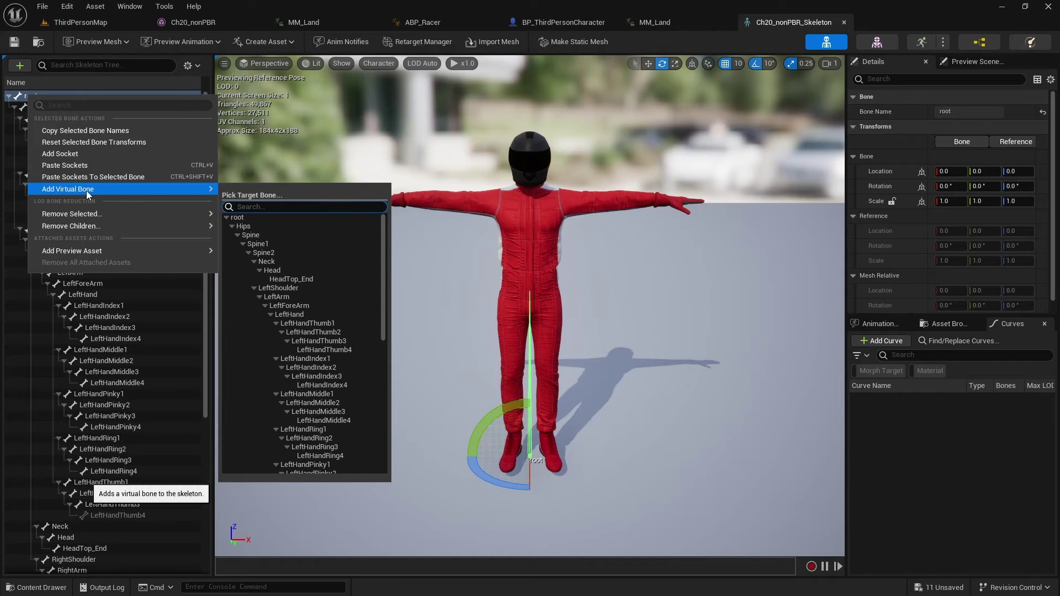
type("foot")
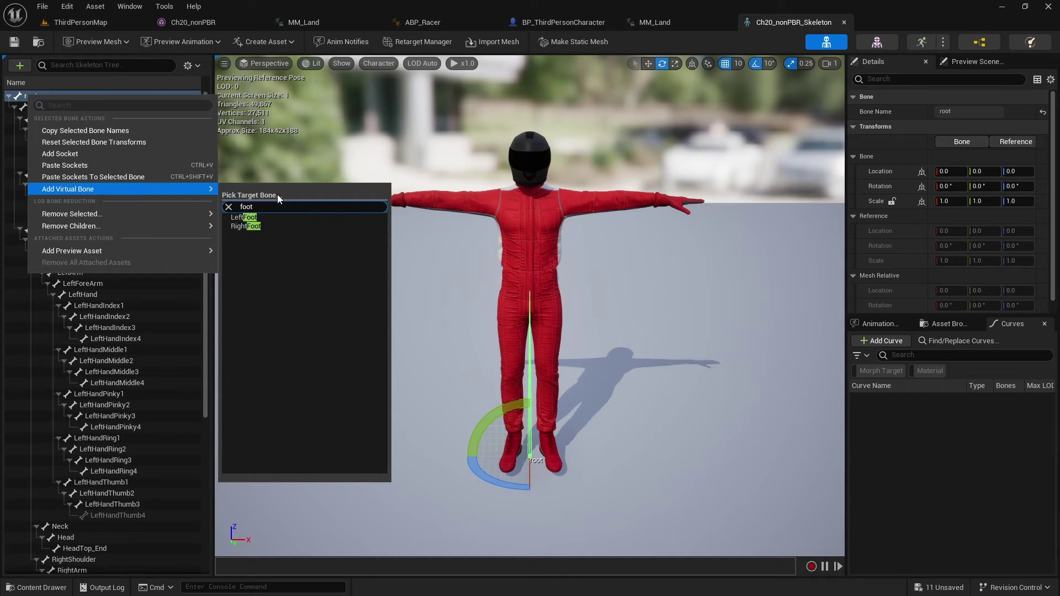
left_click(247, 217)
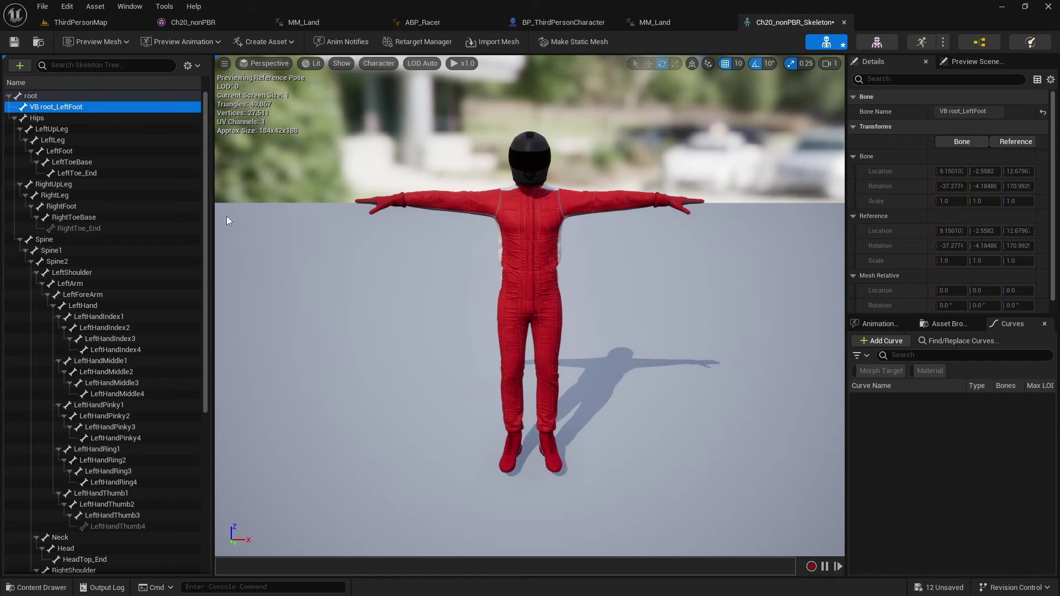
left_click(61, 106)
Add a second virtual bone from the root bone to the RightFoot bone and save the skeleton
right_click(32, 97)
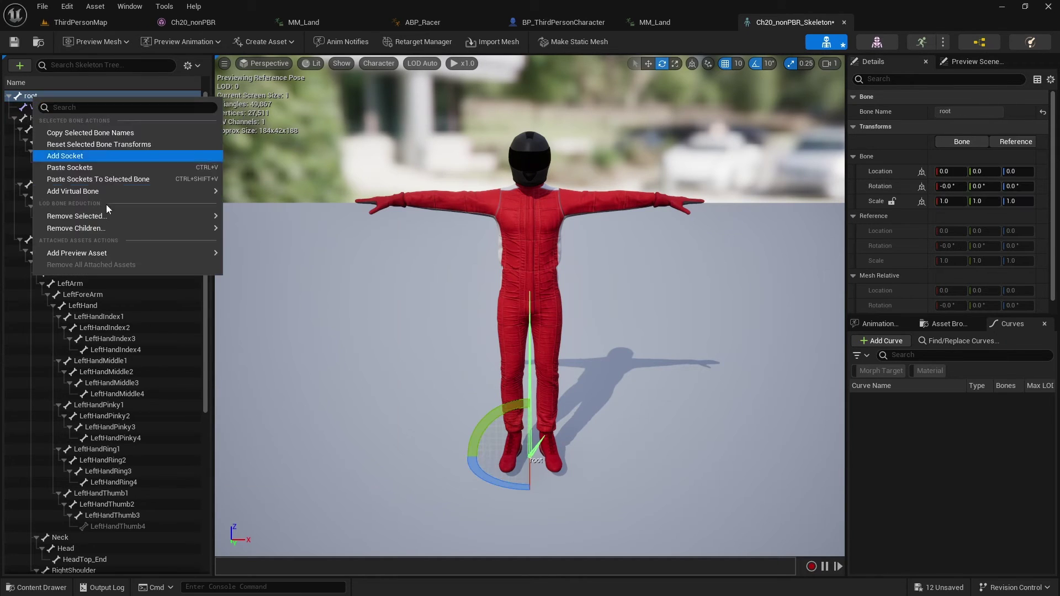
mouse_move(94, 191)
type("right")
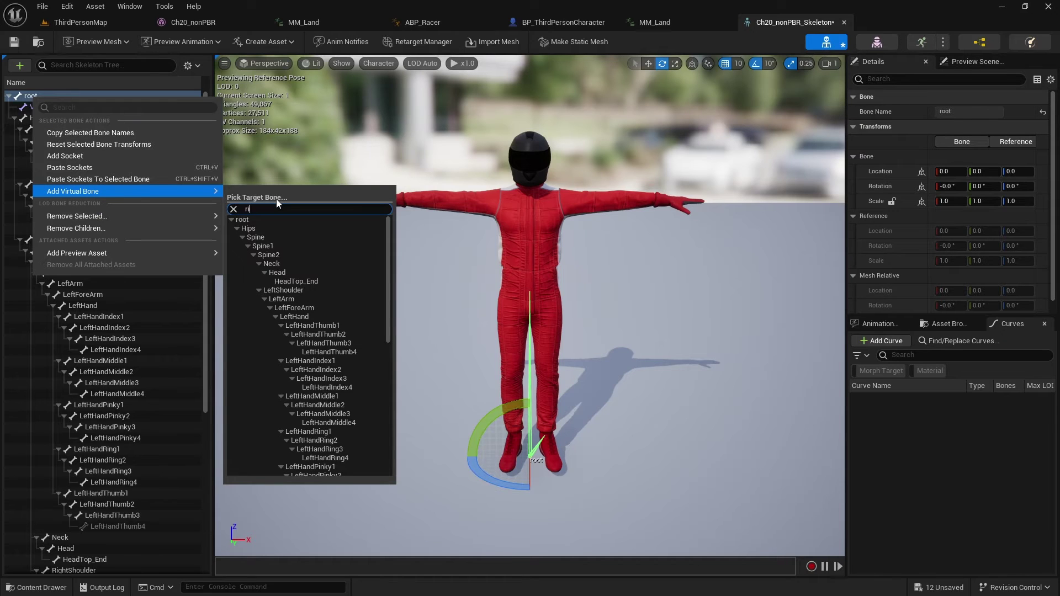
key("BackSpace")
key("BackSpace")
key("BackSpace")
key("BackSpace")
key("BackSpace")
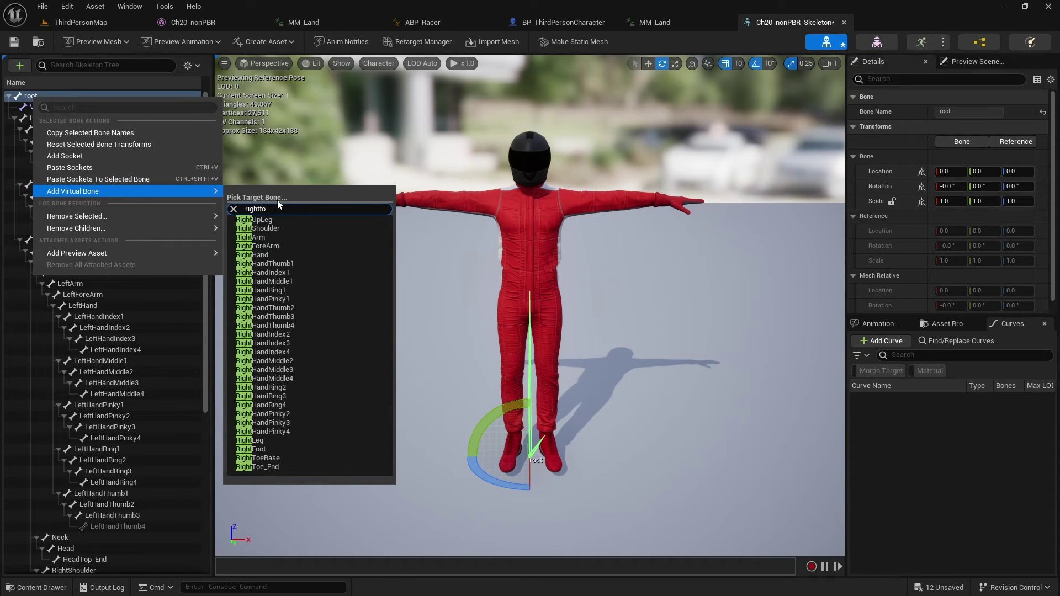
type("leftfoot")
left_click(257, 227)
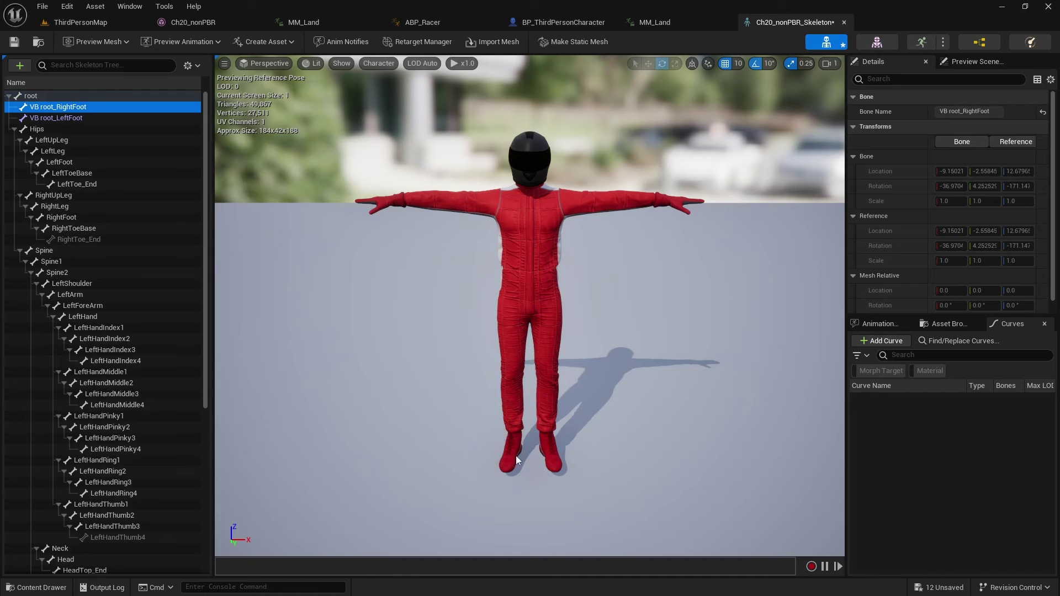
left_click(66, 106)
left_click(16, 42)
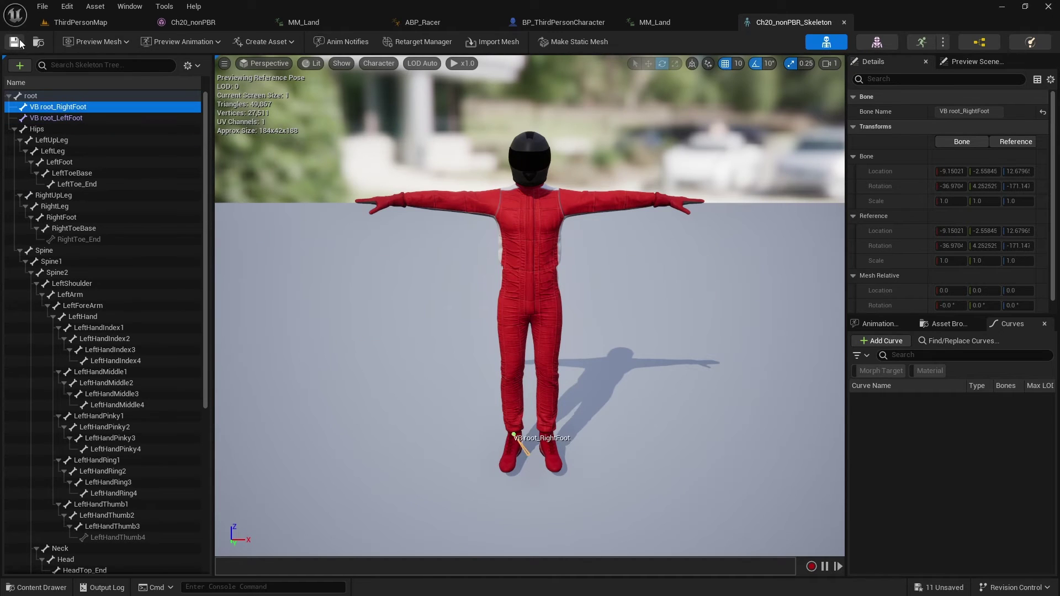
Return to ThirdPersonMap and browse to the Characters/Mannequins/Rigs folder to locate the CR_Mannequin_BasicFootIK control rig
left_click(75, 23)
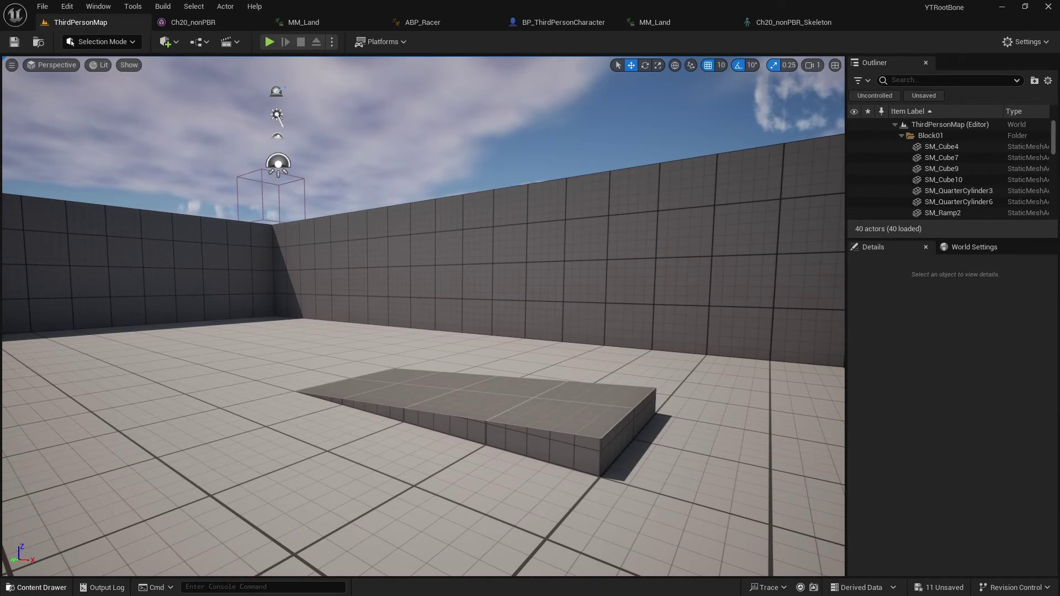
left_click(36, 588)
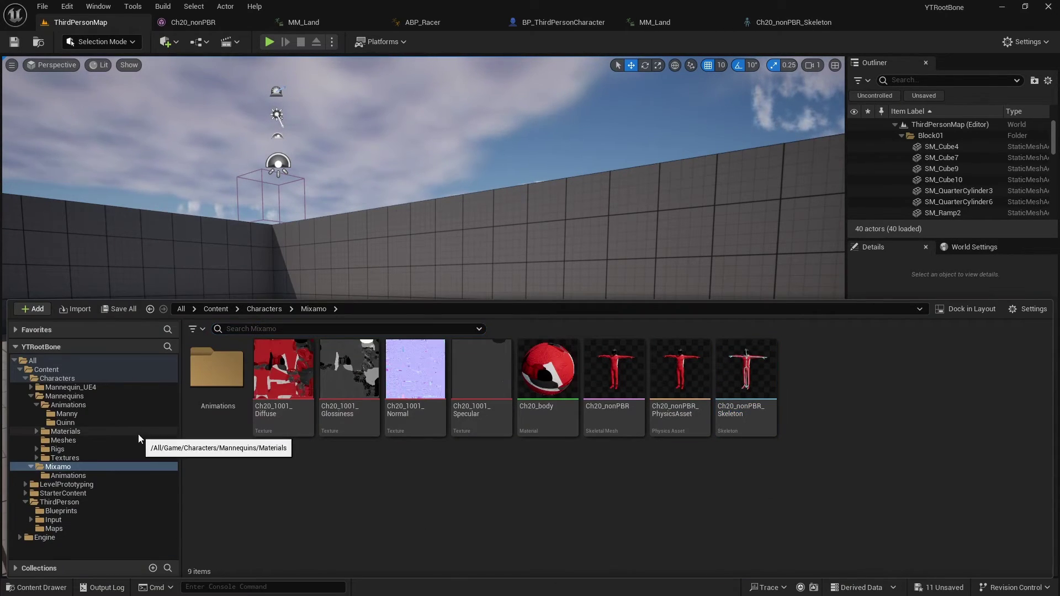
left_click(62, 448)
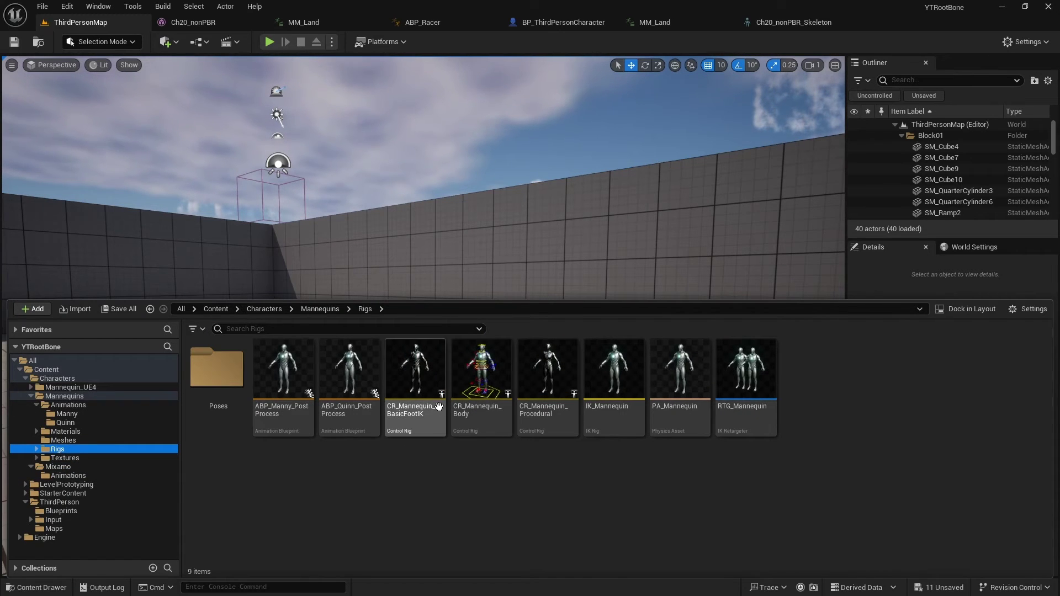
mouse_move(436, 406)
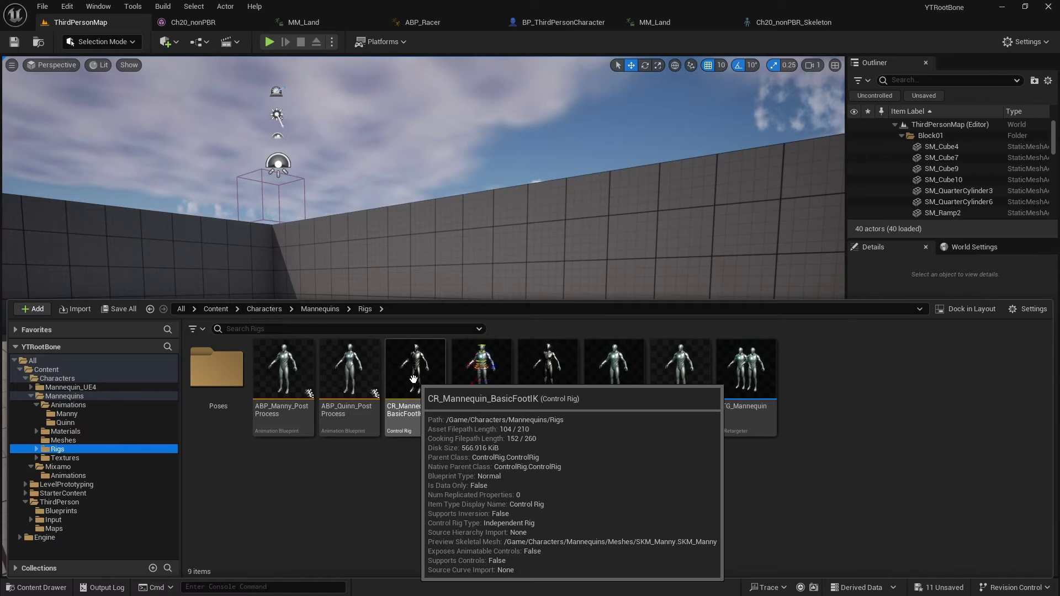
Duplicate the CR_Mannequin_BasicFootIK control rig and name the copy CR_Racer_BasicFootIK1
right_click(413, 379)
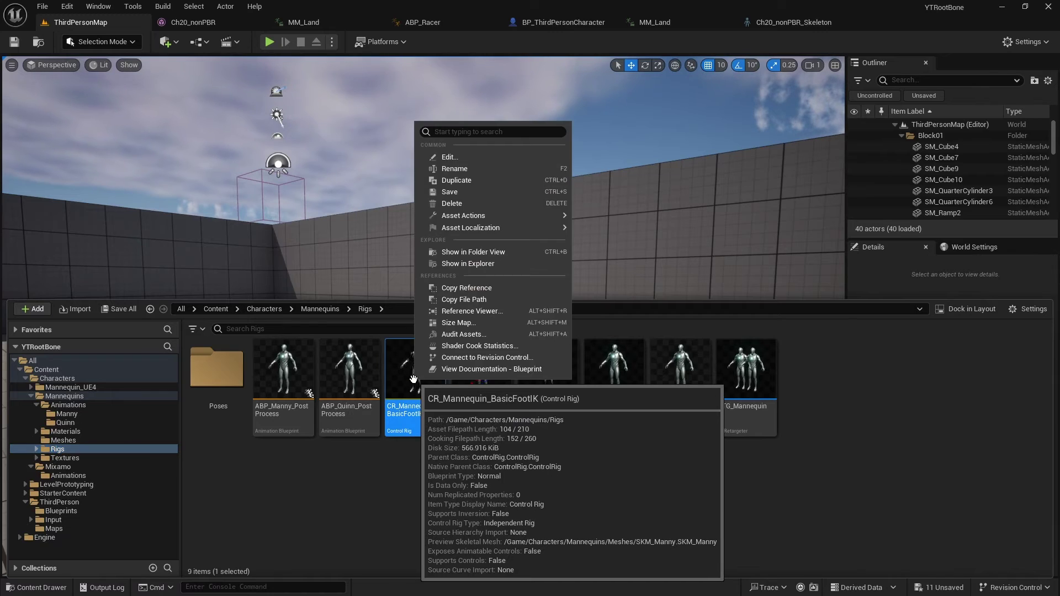
left_click(465, 180)
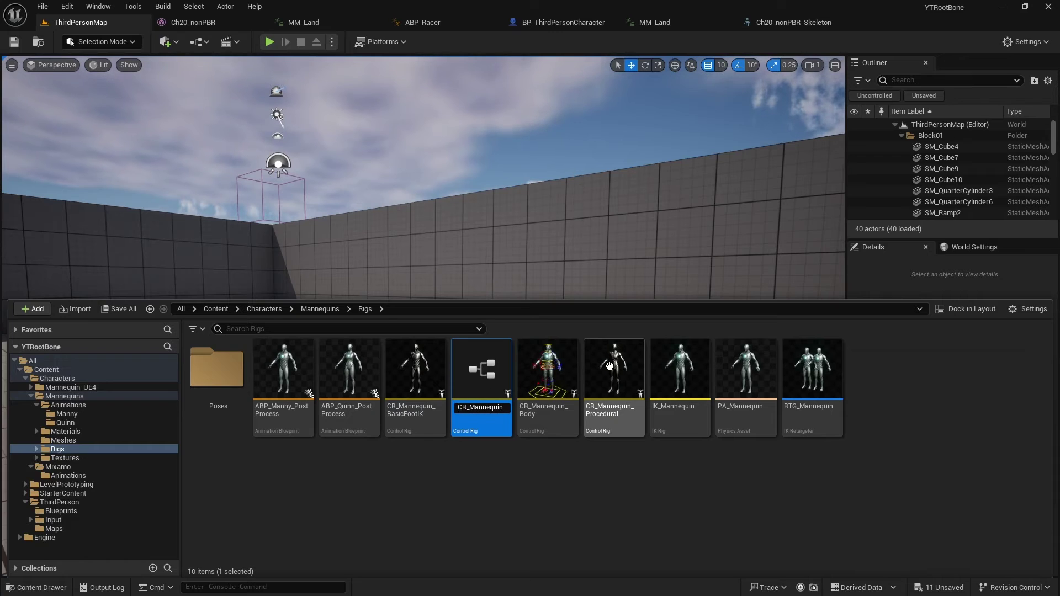
key("shift+Right")
key("shift+Right")
key("shift+Right")
key("shift+Right")
key("shift+Right")
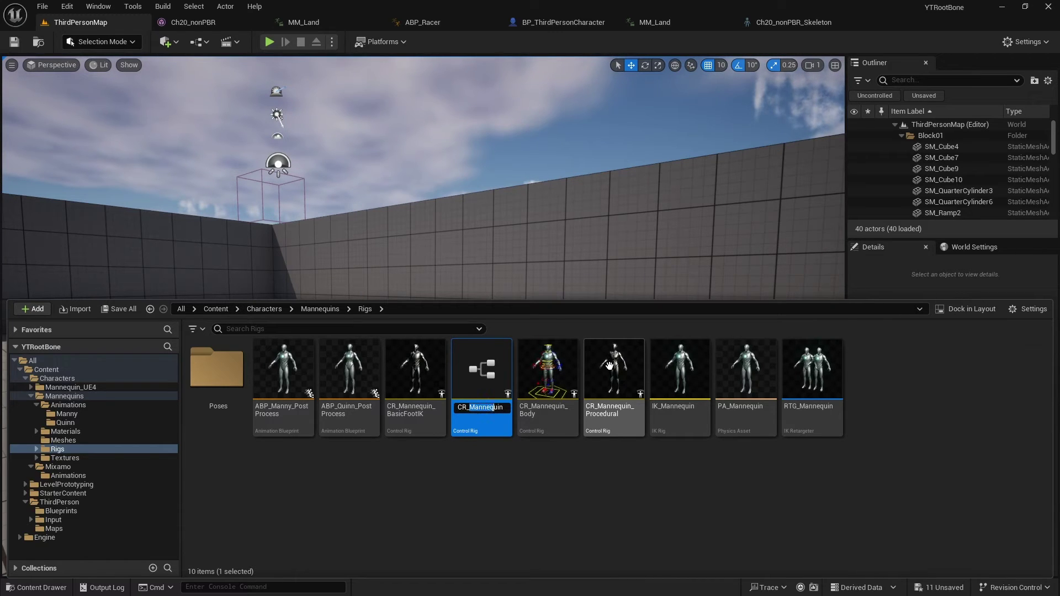
type("Race")
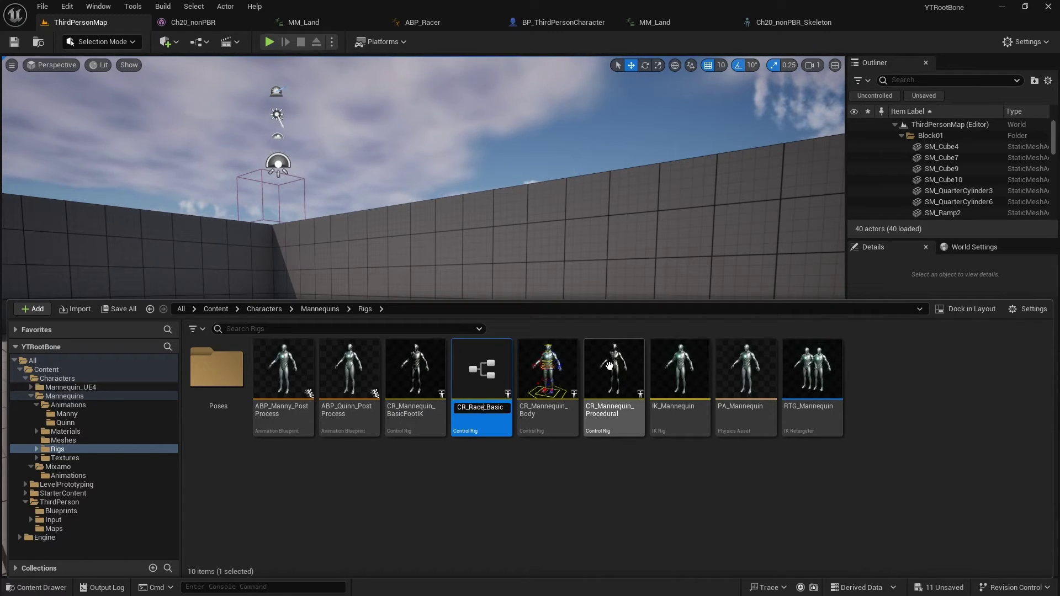
type("r")
key("Return")
Move CR_Racer_BasicFootIK1 into the Characters/Mixamo folder and open it from there
left_click_drag(598, 380, 64, 468)
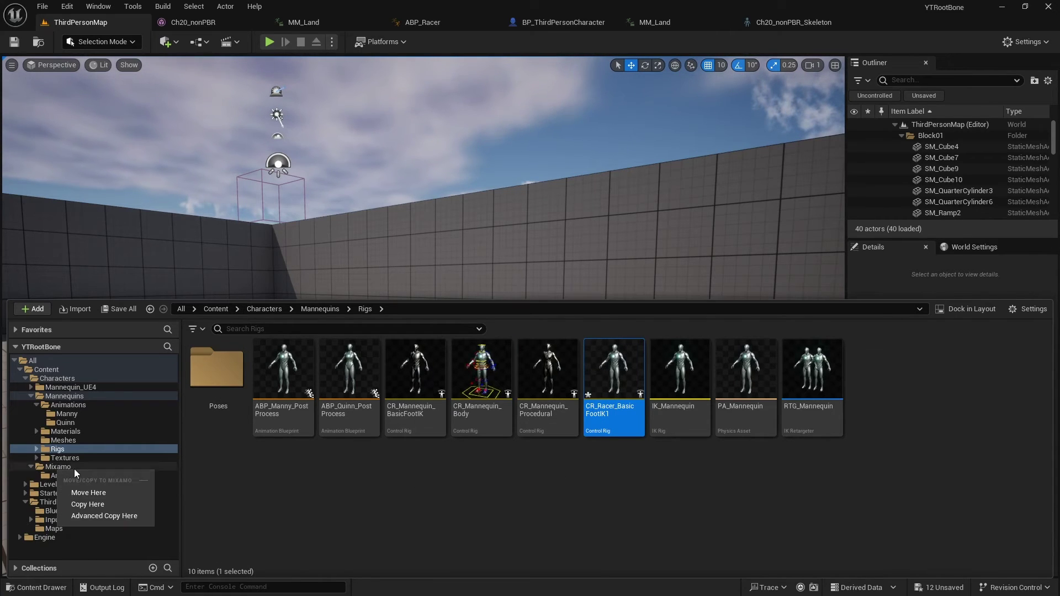
left_click(90, 489)
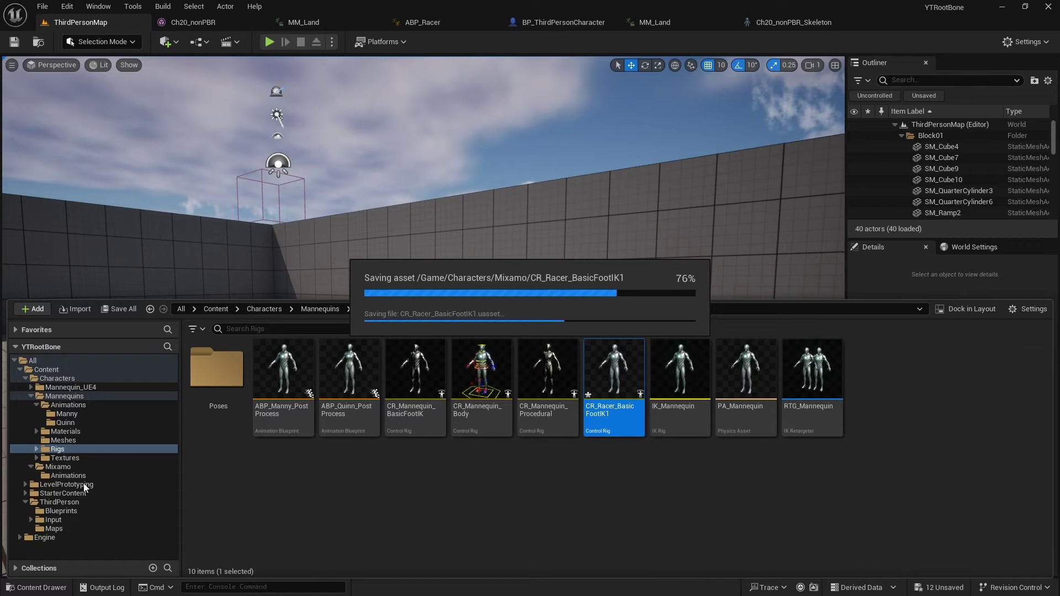
left_click(58, 466)
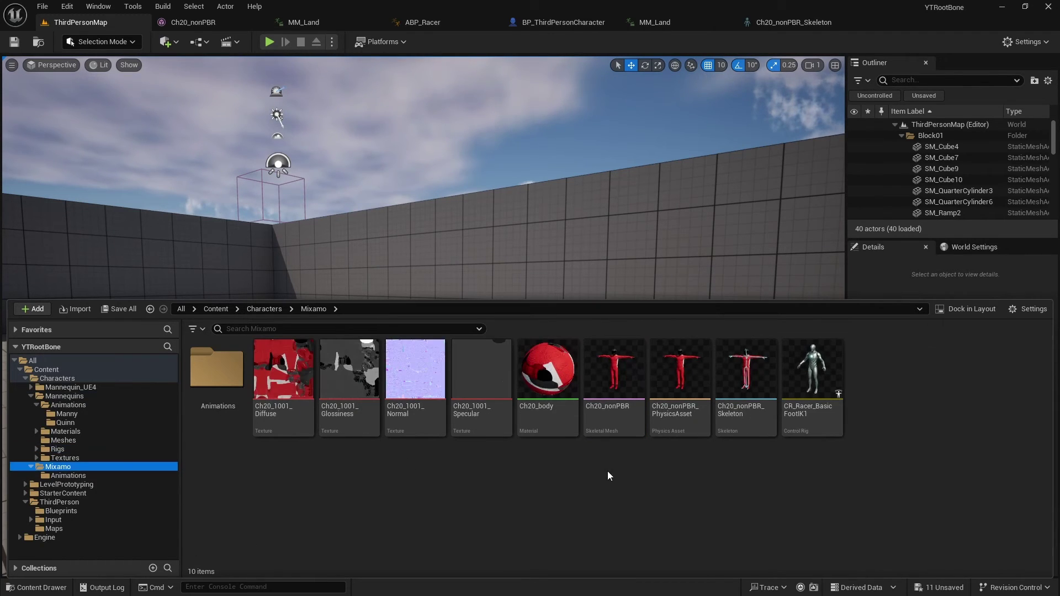
double_click(814, 373)
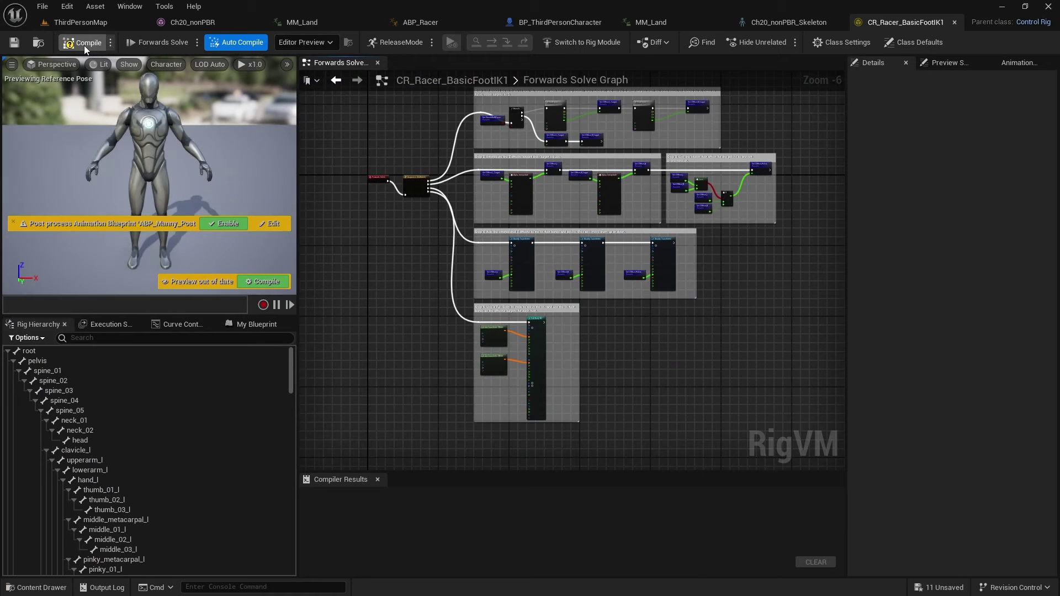
Compile the control rig and refresh its bone hierarchy from the Ch20_nonPBR skeletal mesh
left_click(84, 44)
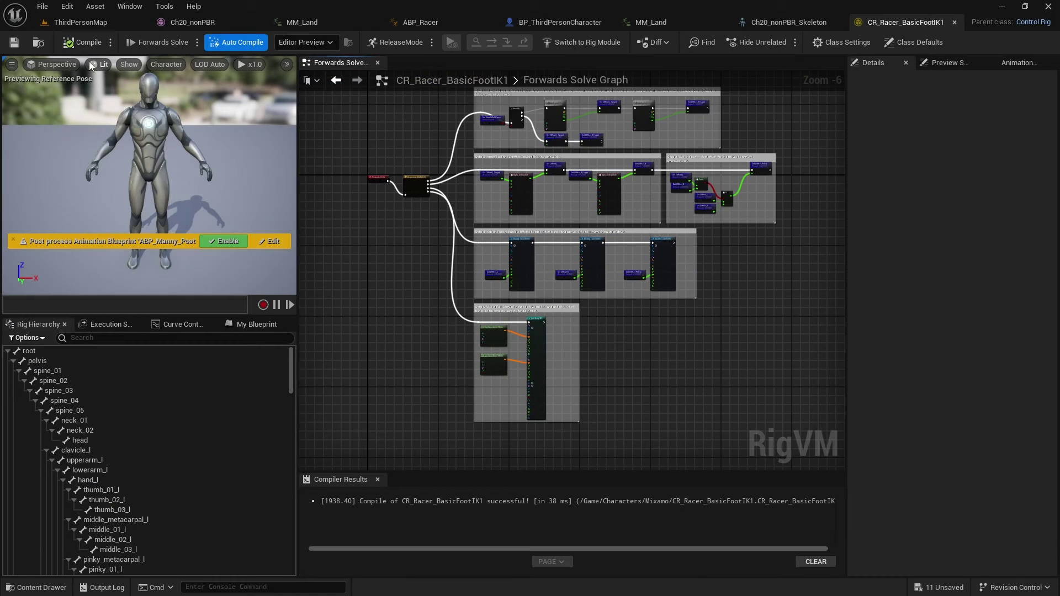
left_click(29, 352)
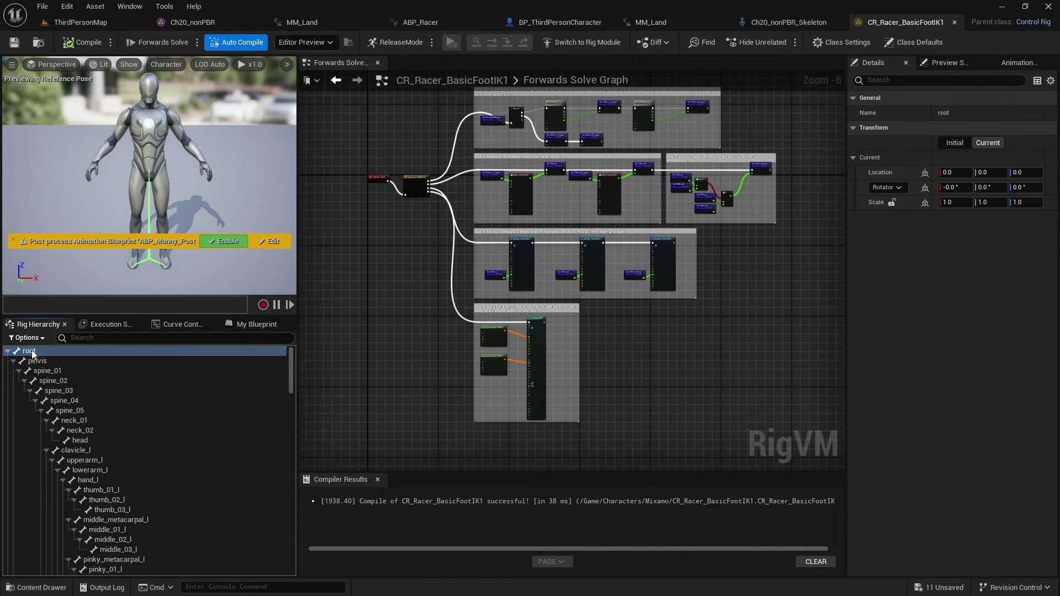
right_click(33, 354)
mouse_move(84, 328)
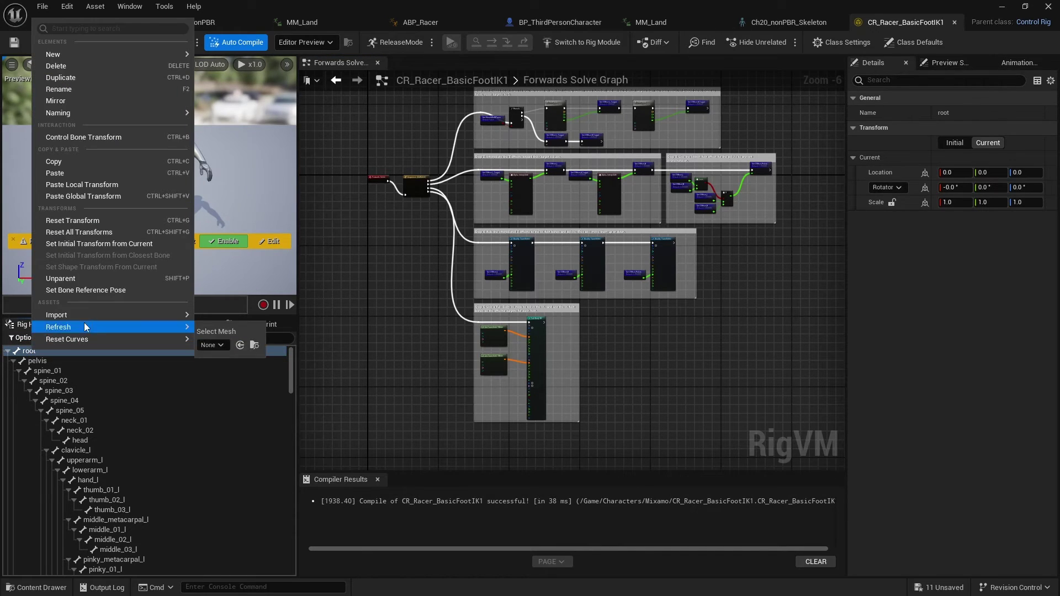
left_click(212, 345)
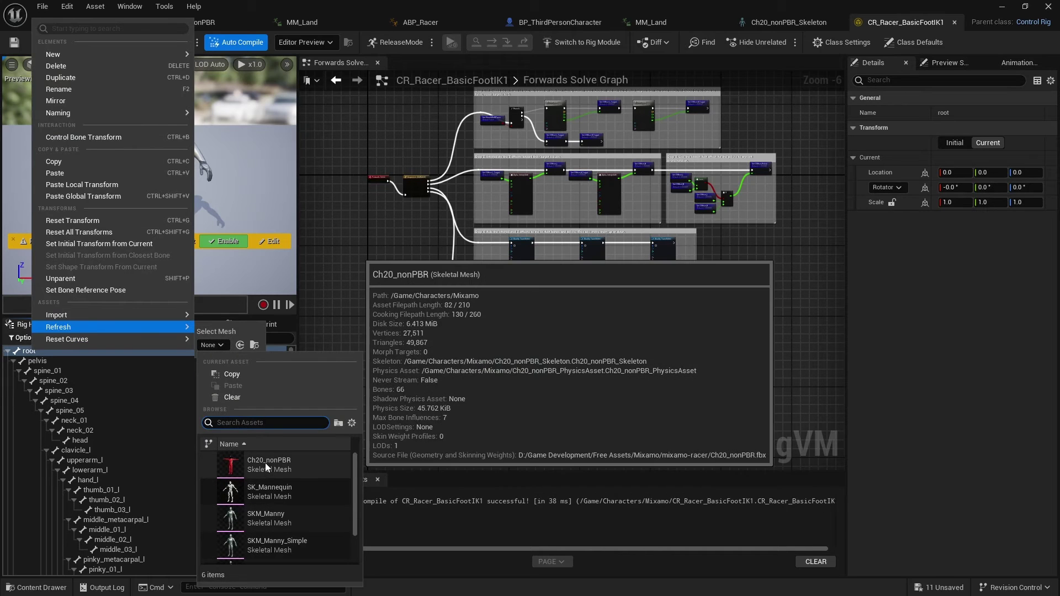
left_click(266, 463)
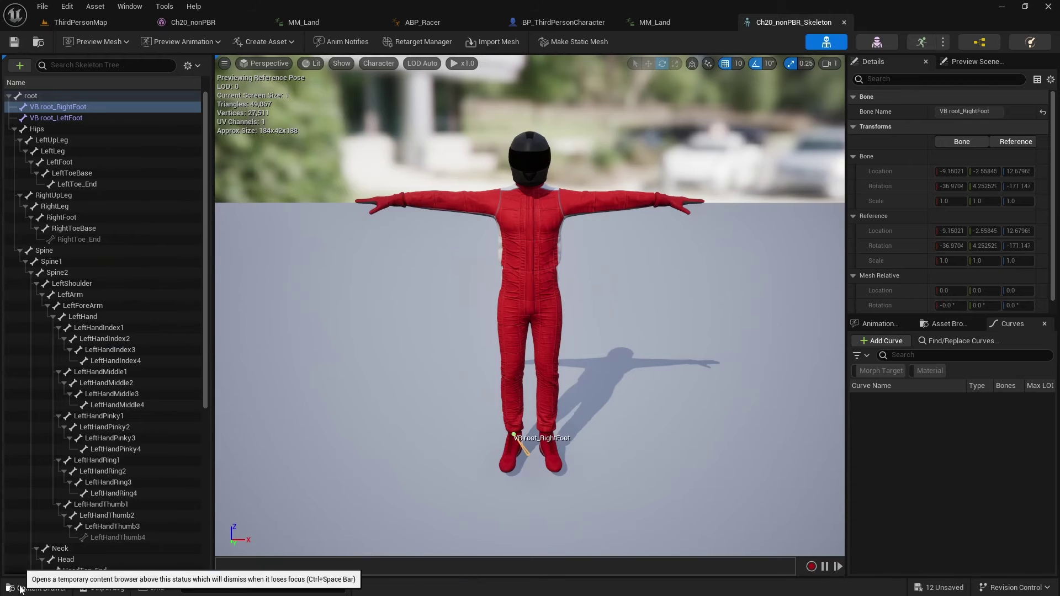
Reopen CR_Racer_BasicFootIK1 and check its rig hierarchy for the two virtual foot bones
left_click(36, 587)
double_click(811, 459)
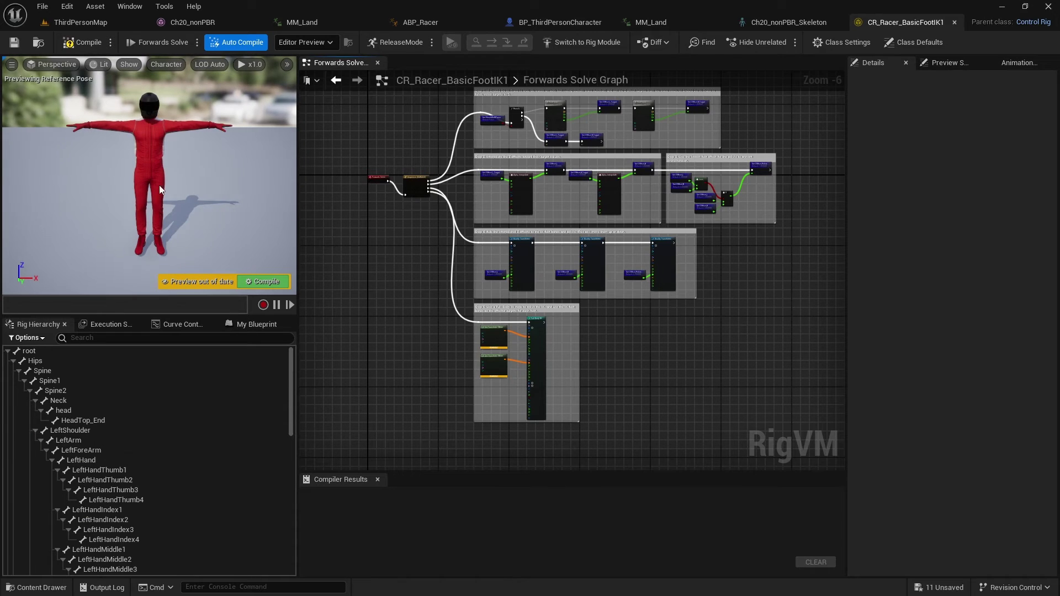
scroll(72, 362, "down", 12)
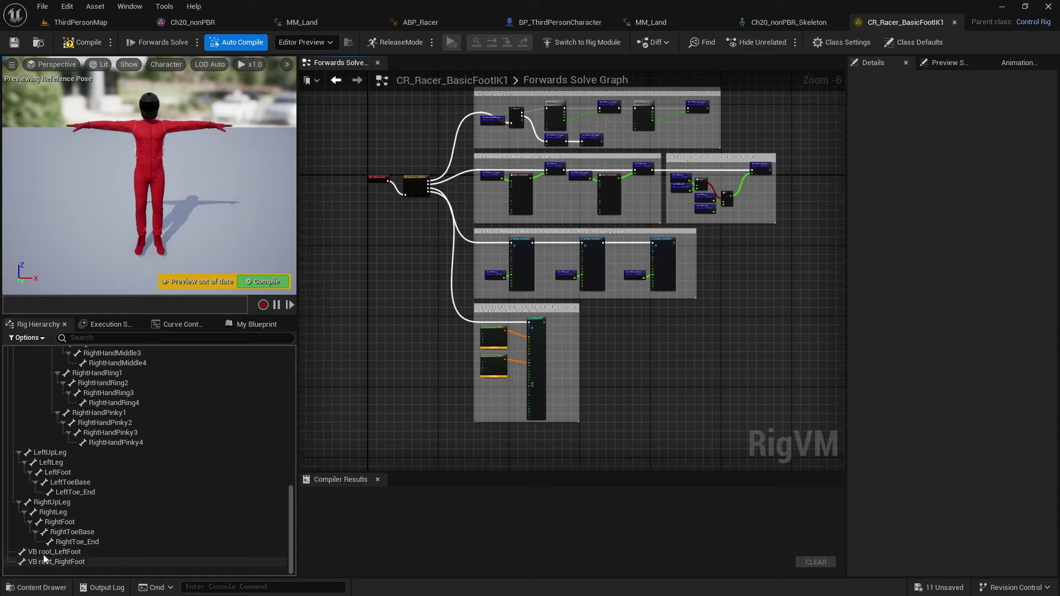
Move the first FootTrace node in Step 1 clear of the nodes below it and set its IK foot bone to VB root_LeftFoot
scroll(687, 316, "up", 4)
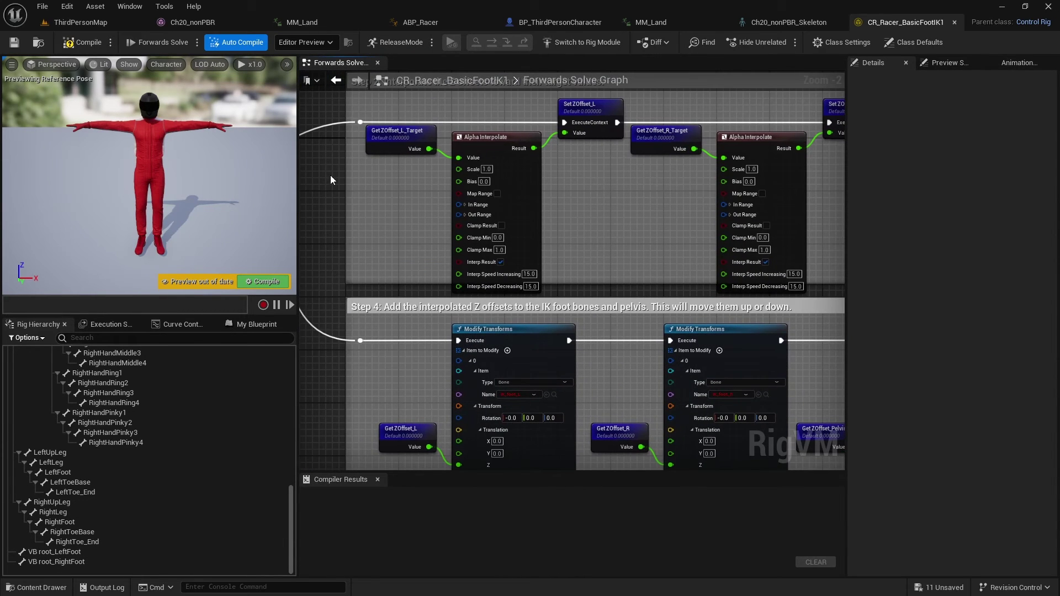
right_click_drag(330, 180, 373, 433)
scroll(456, 282, "up", 1)
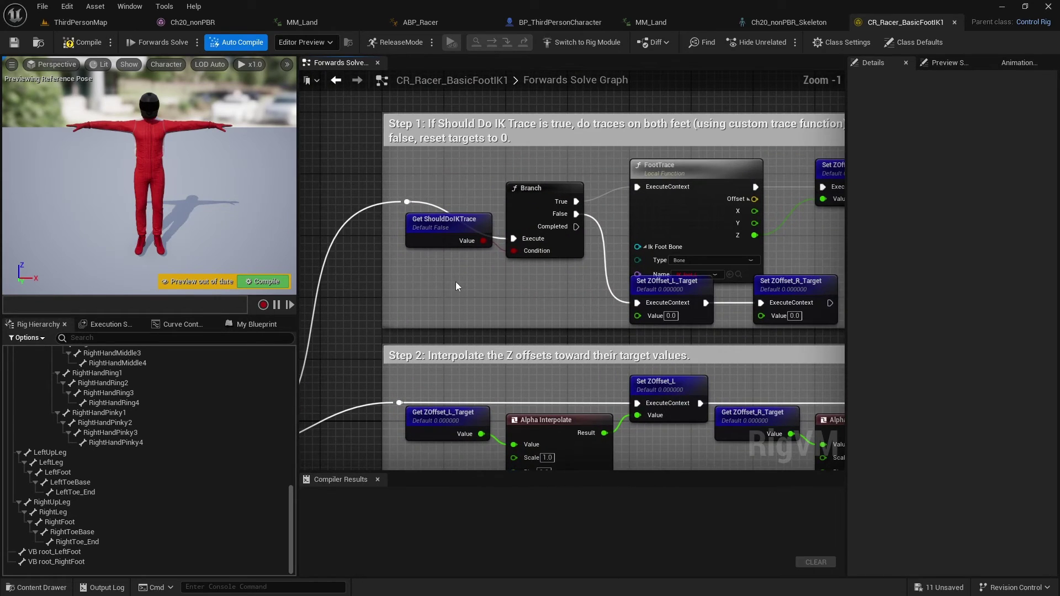
right_click_drag(503, 289, 440, 304)
left_click_drag(636, 185, 643, 146)
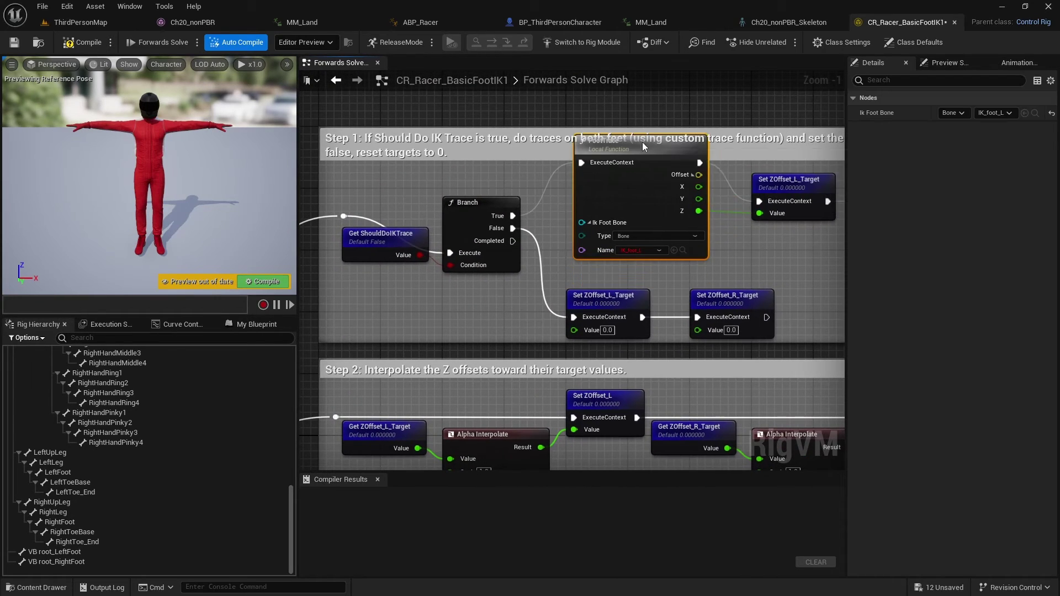
left_click(636, 251)
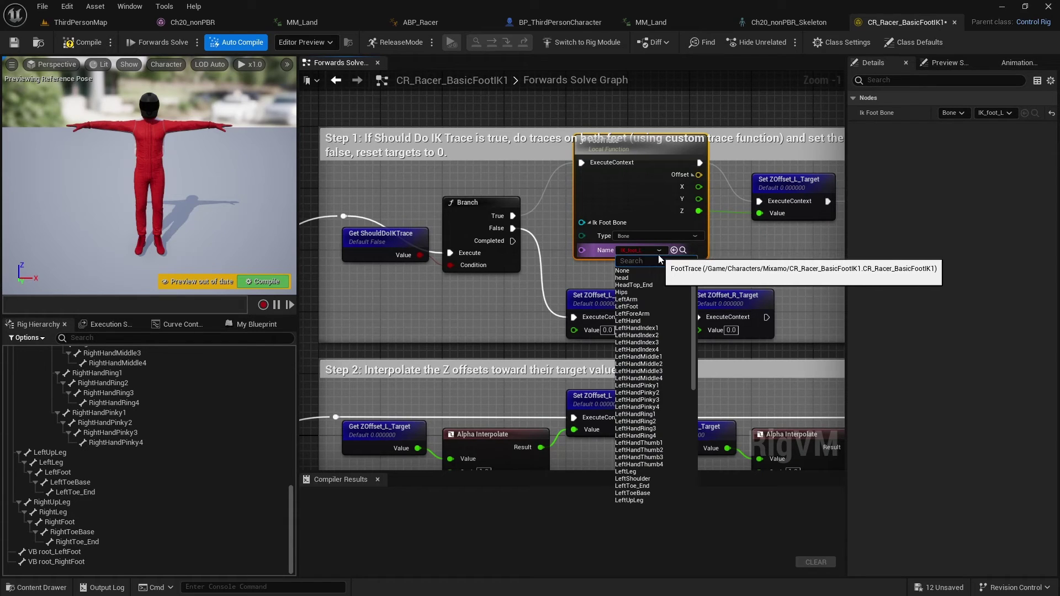
type("VB")
left_click(640, 271)
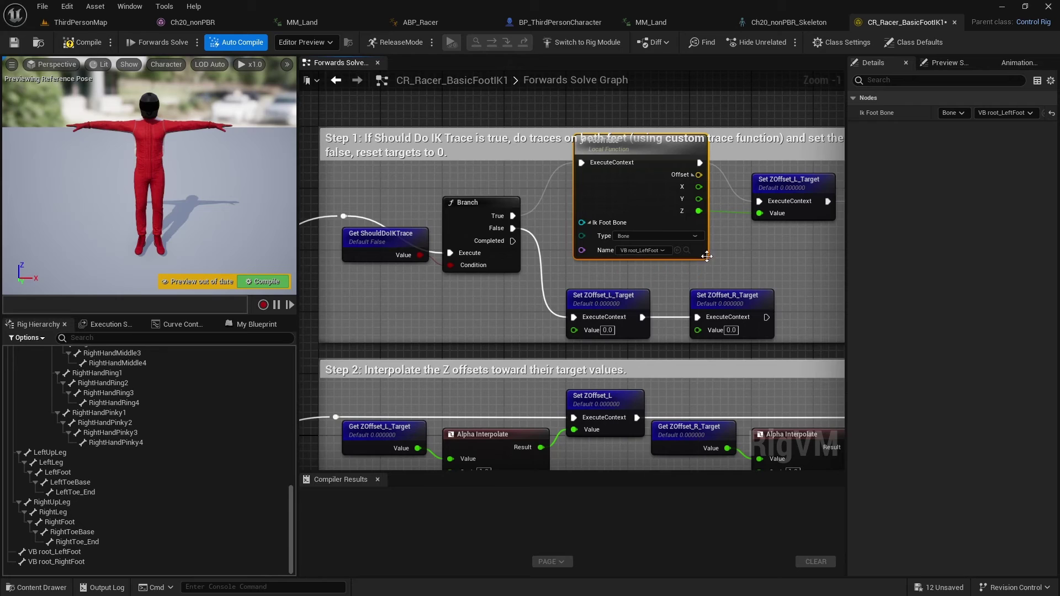
Set the IK foot bone of the second FootTrace node in Step 1 to VB root_RightFoot
right_click_drag(803, 260, 440, 284)
left_click(597, 313)
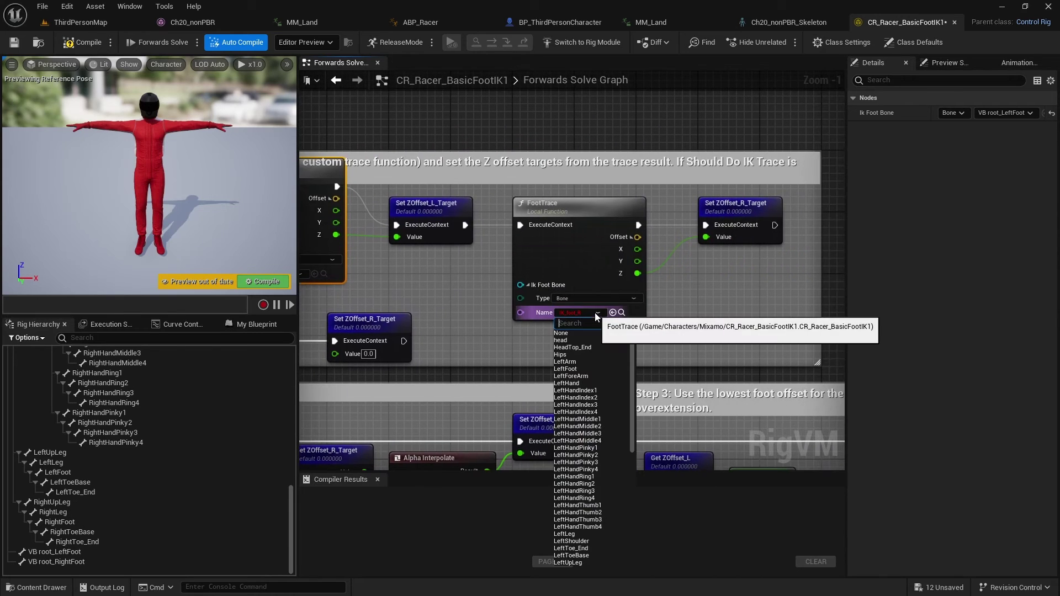
type("VB")
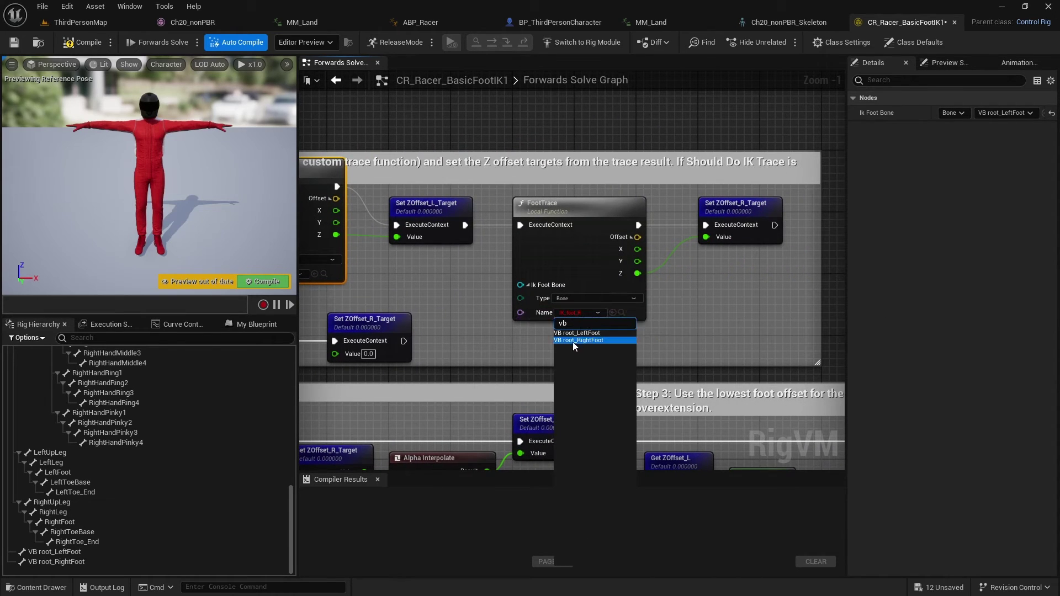
left_click(572, 341)
In Step 4, assign VB root_LeftFoot to the ZOffset_L Modify Transforms node and VB root_RightFoot to the ZOffset_R one
scroll(488, 336, "down", 2)
right_click_drag(465, 332, 497, 342)
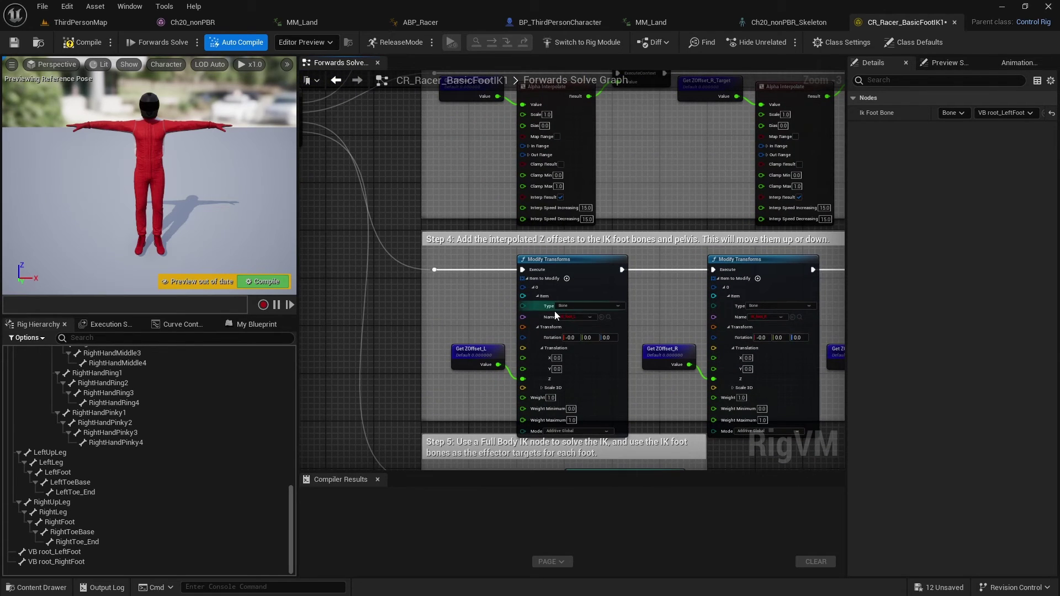
left_click(585, 317)
type("vb")
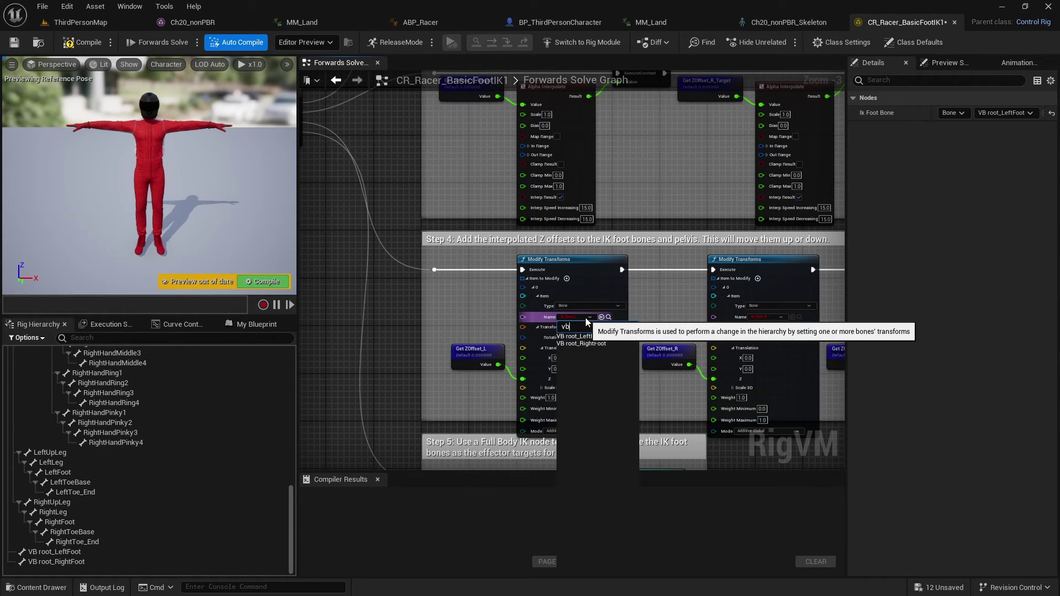
left_click(574, 336)
left_click(775, 317)
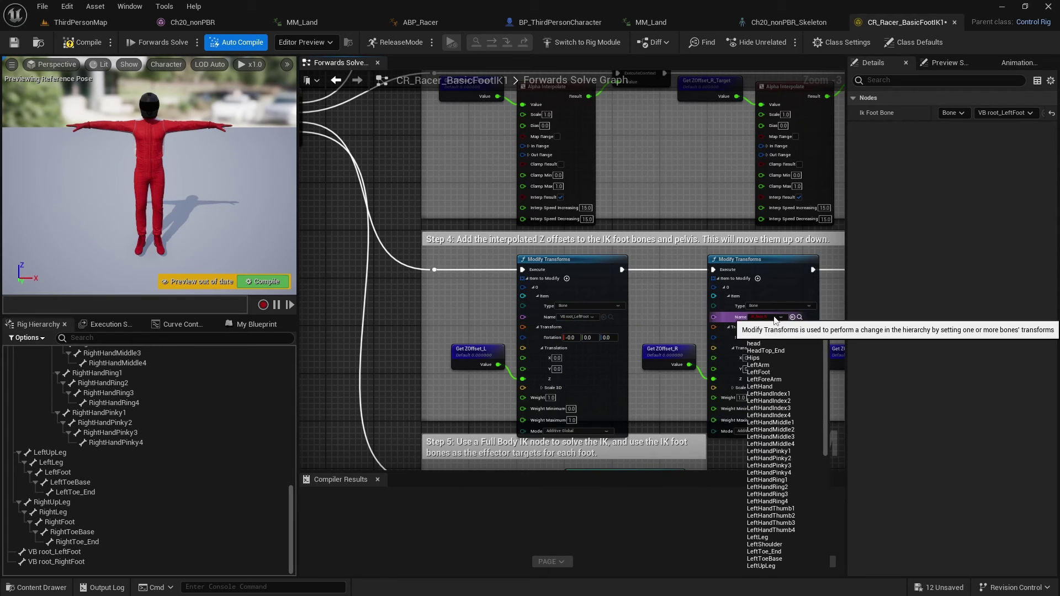
type("vb")
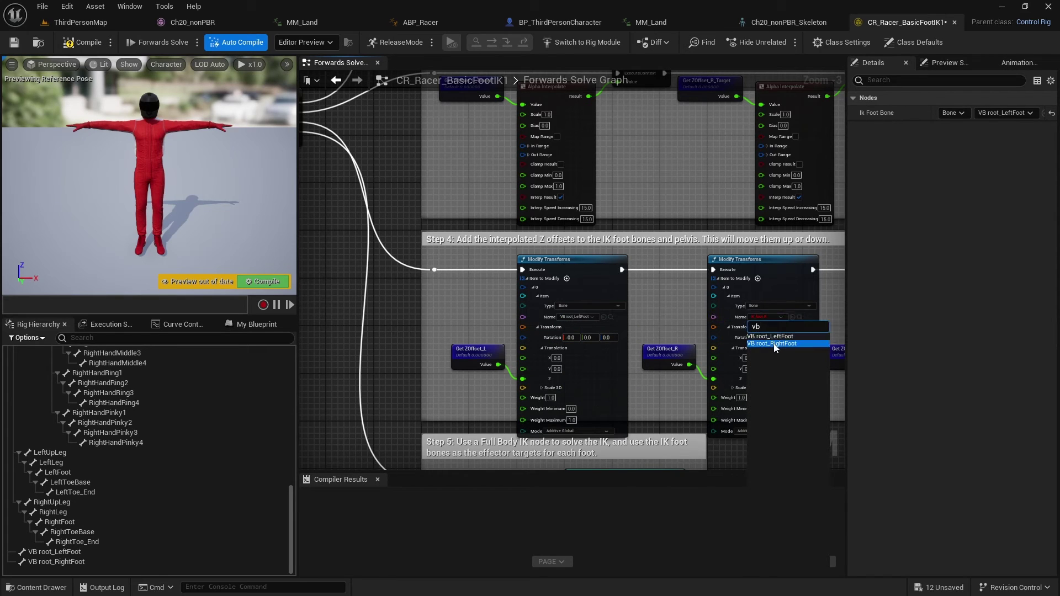
left_click(775, 344)
Replace the missing pelvis bone in the ZOffset_Pelvis Modify Transforms node with a bone from the racer's skeleton
right_click_drag(837, 297, 452, 273)
scroll(707, 304, "up", 2)
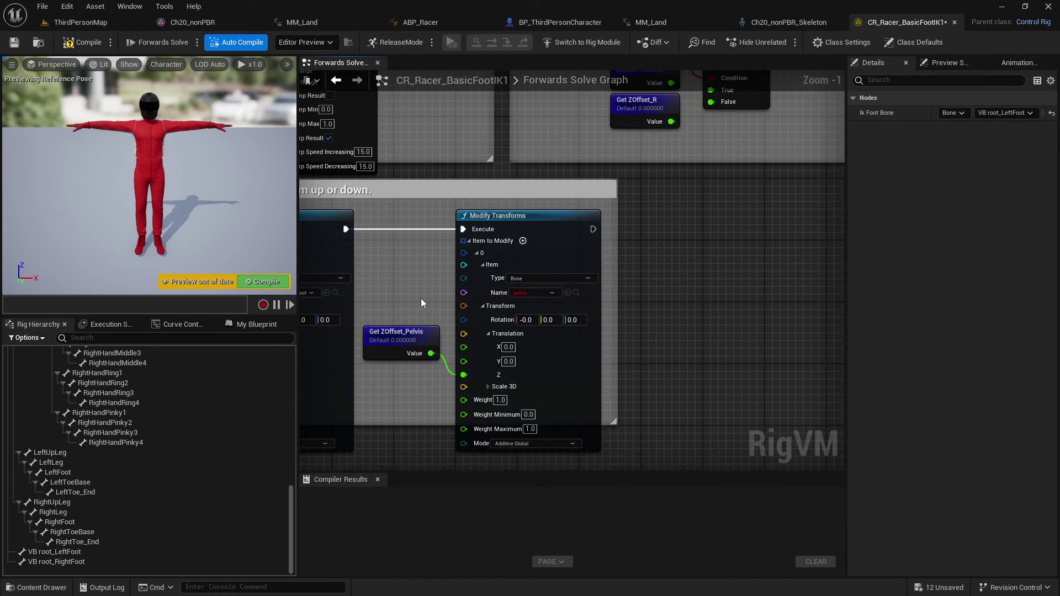
left_click(523, 294)
left_click(527, 320)
In Step 5, set the upper Get Transform node's bone to VB root_LeftFoot and the lower one's to VB root_RightFoot
right_click_drag(643, 335, 834, 206)
right_click_drag(508, 395, 770, 251)
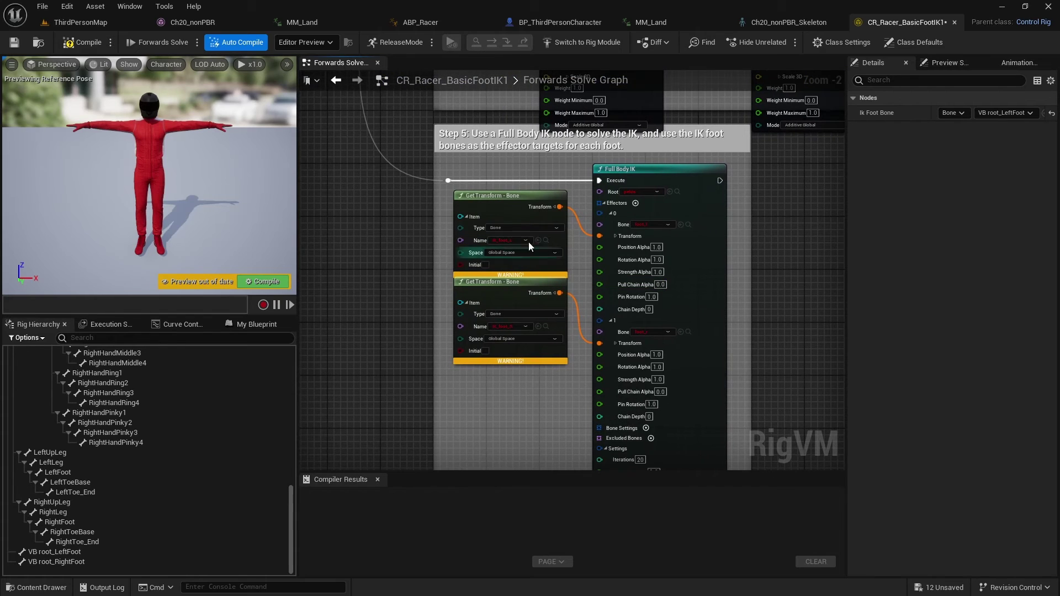
left_click(502, 239)
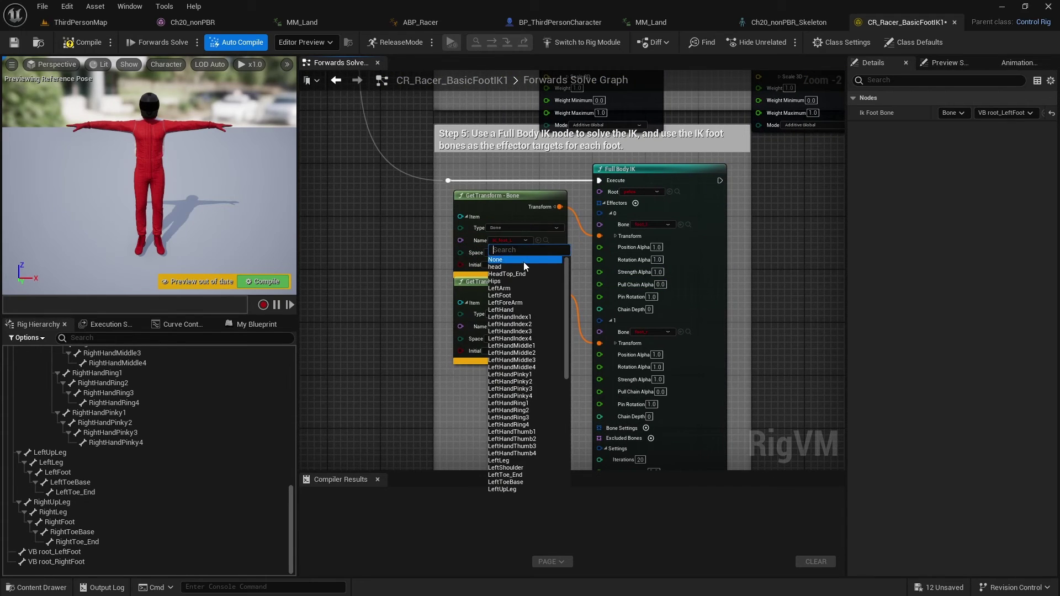
type("vb")
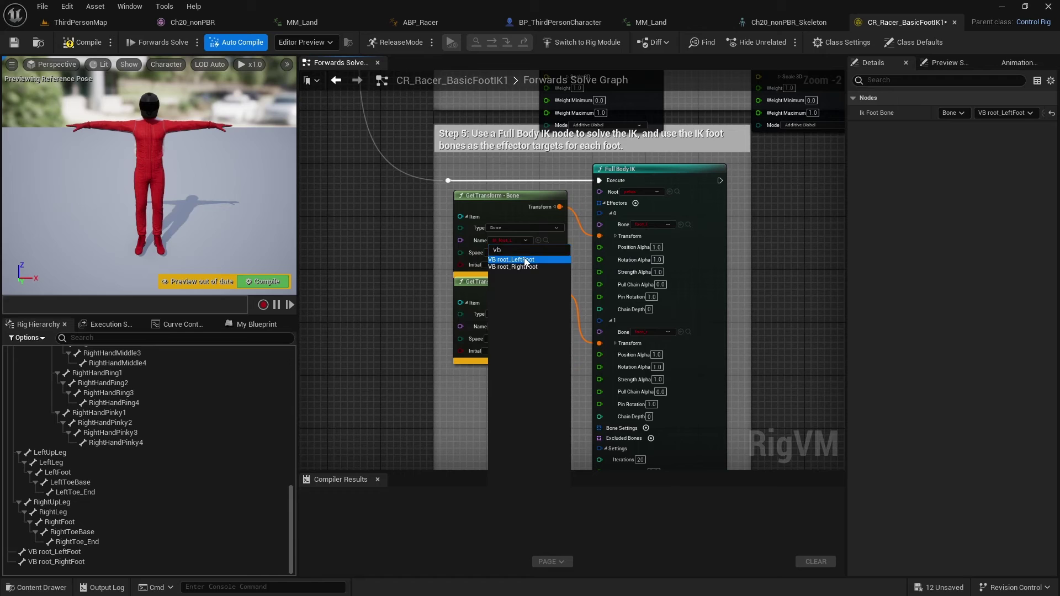
left_click(525, 260)
left_click(508, 326)
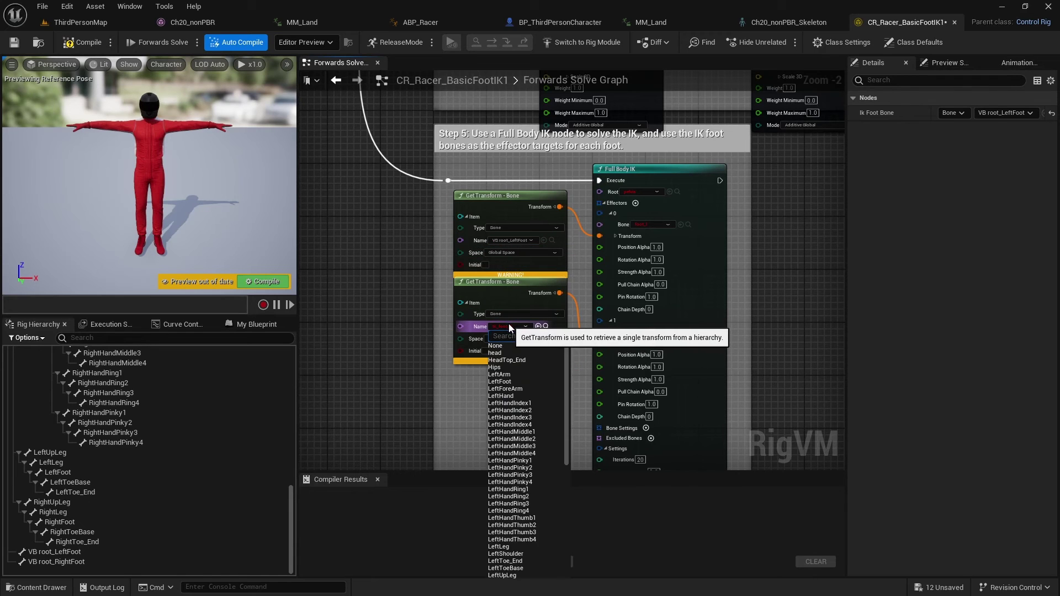
type("vb")
left_click(513, 353)
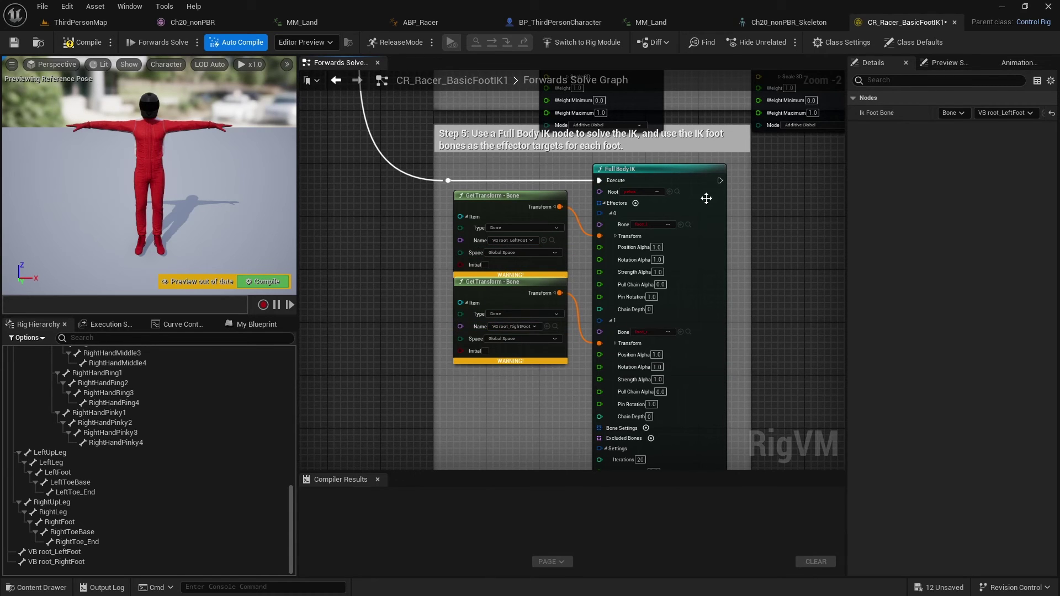
In the Step 5 Full Body IK node, set the root to Hips and the first effector's bone to LeftFoot
left_click(635, 191)
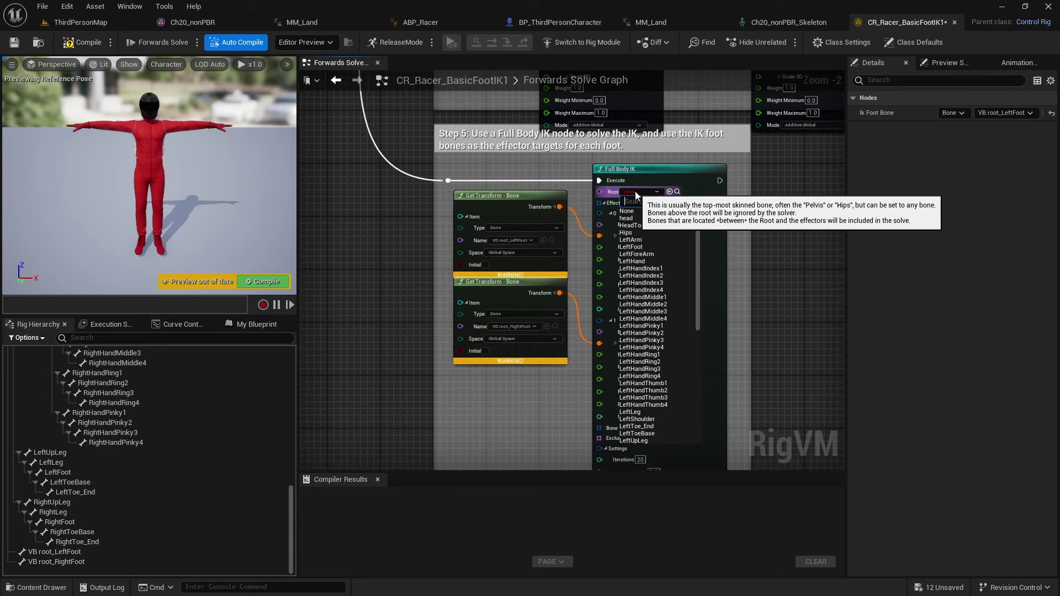
left_click(631, 233)
scroll(712, 239, "up", 2)
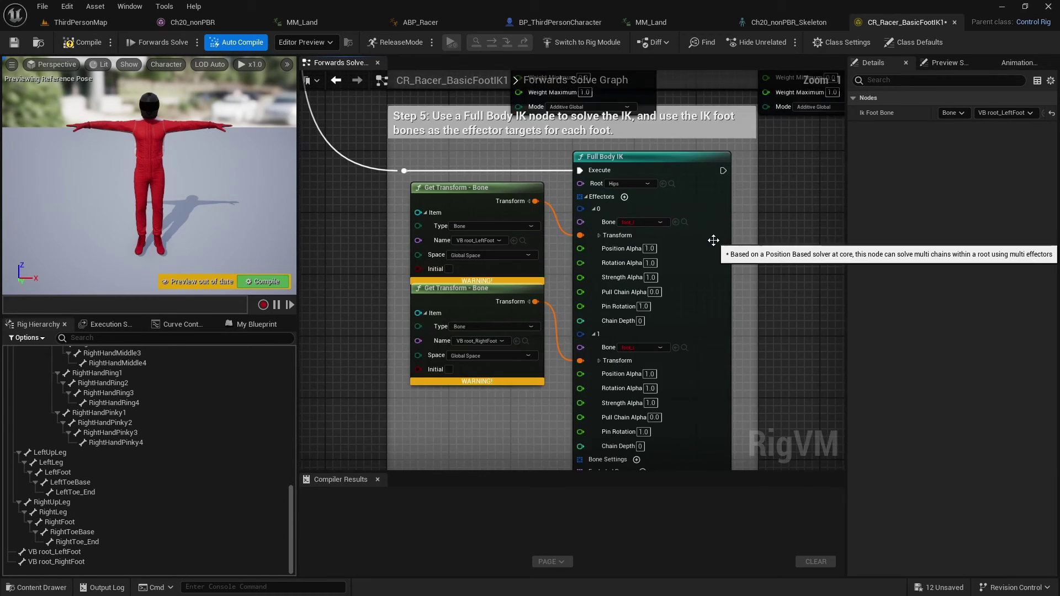
left_click(625, 219)
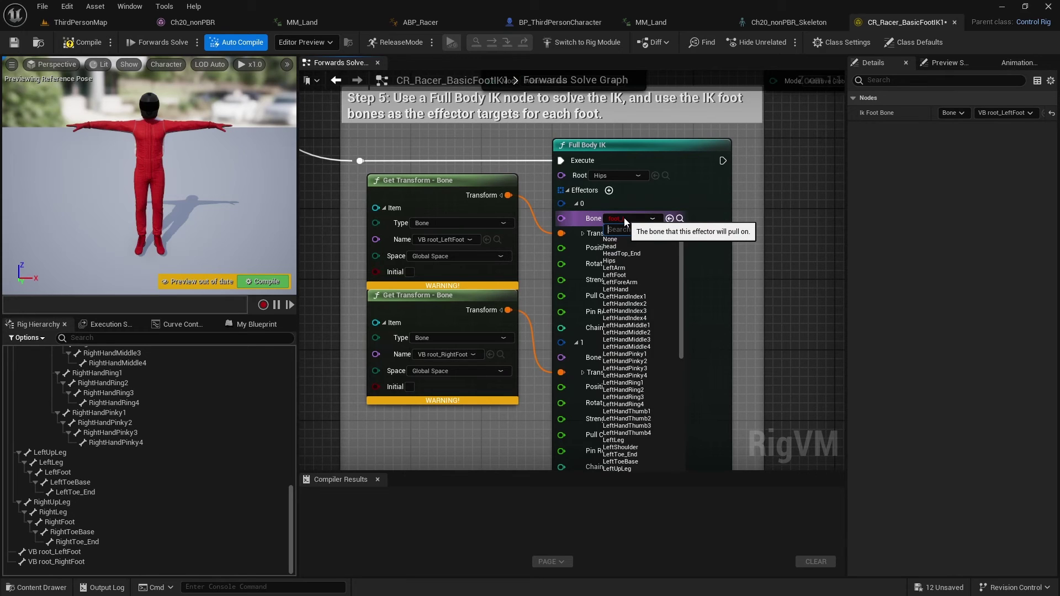
type("leftfoo")
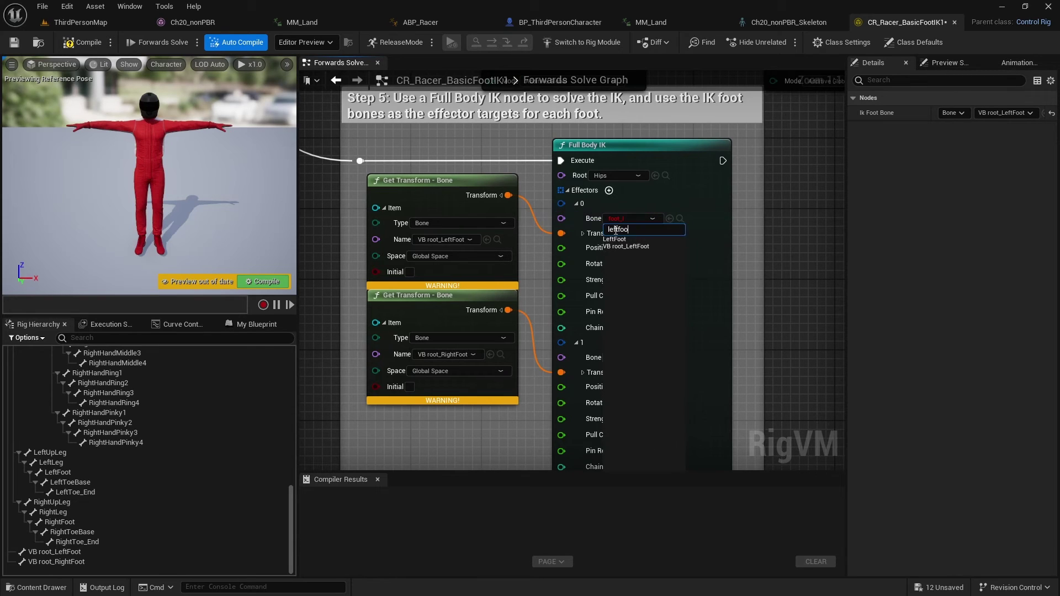
left_click(612, 239)
Set the second Full Body IK effector's bone to RightFoot and save the control rig
left_click(627, 358)
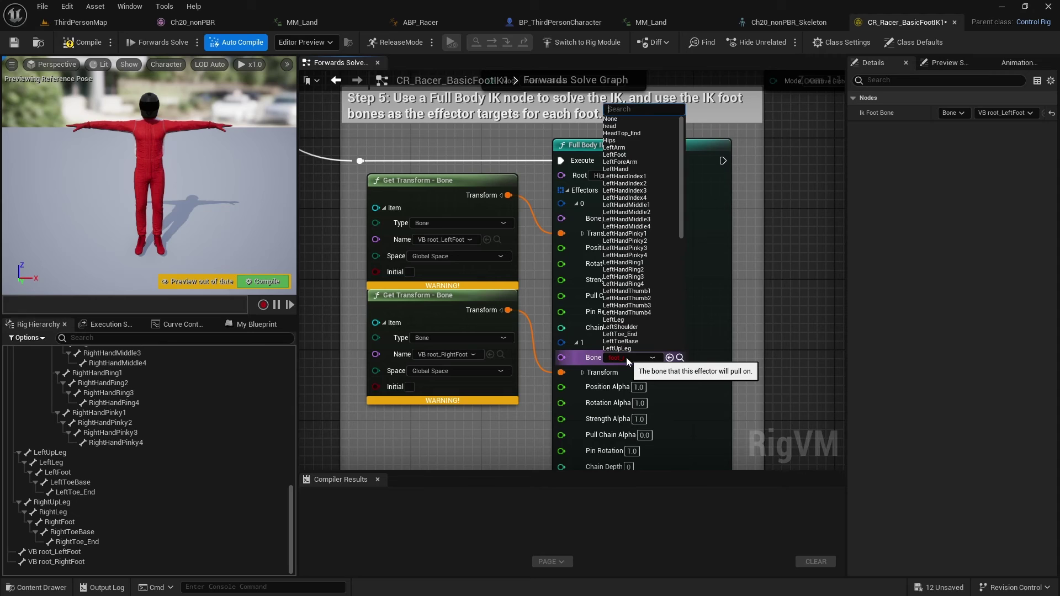
type("rightfoo")
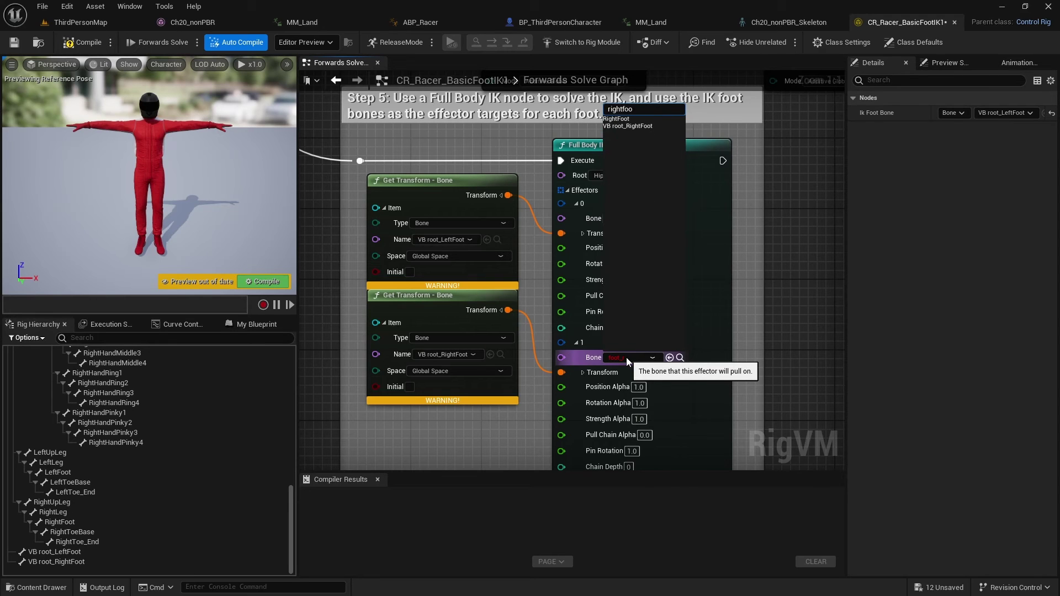
left_click(622, 118)
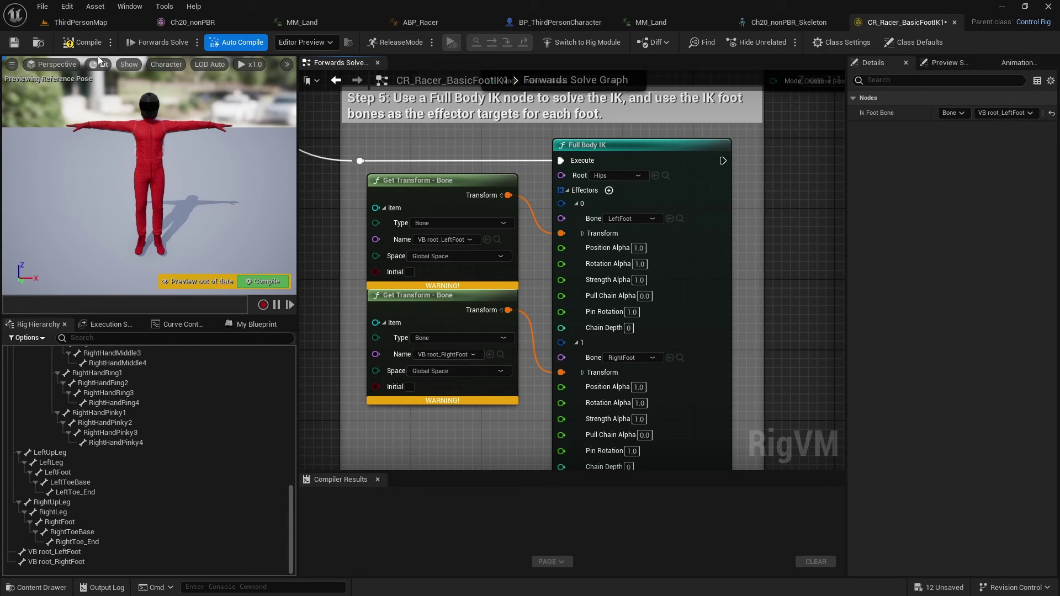
left_click(15, 43)
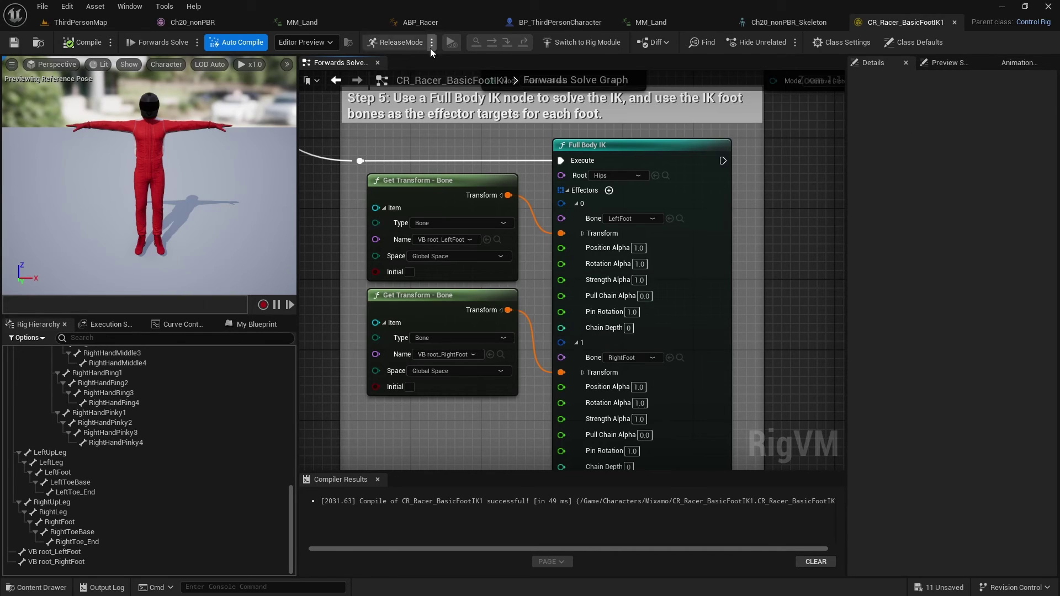
In ABP_Racer's AnimGraph, move the Control Rig node up between the DefaultSlot node and the Output Pose
left_click(427, 24)
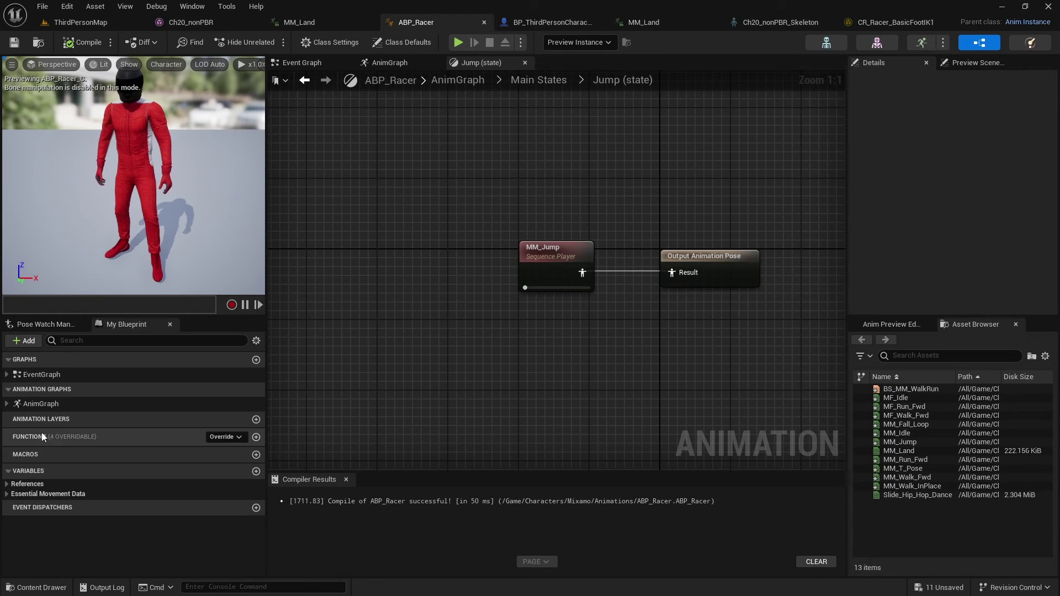
left_click(34, 406)
double_click(34, 406)
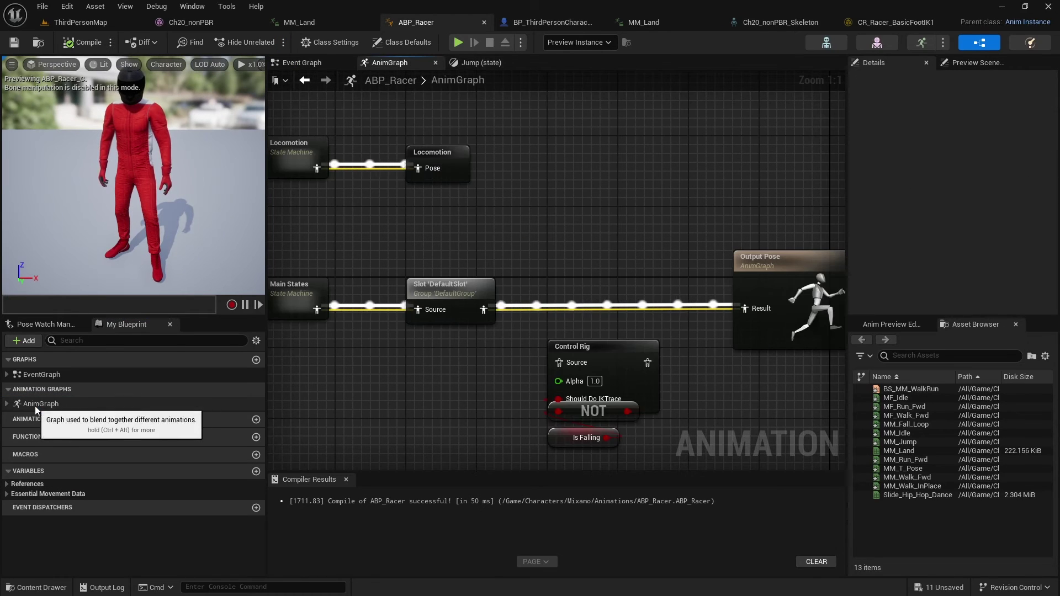
left_click(610, 350)
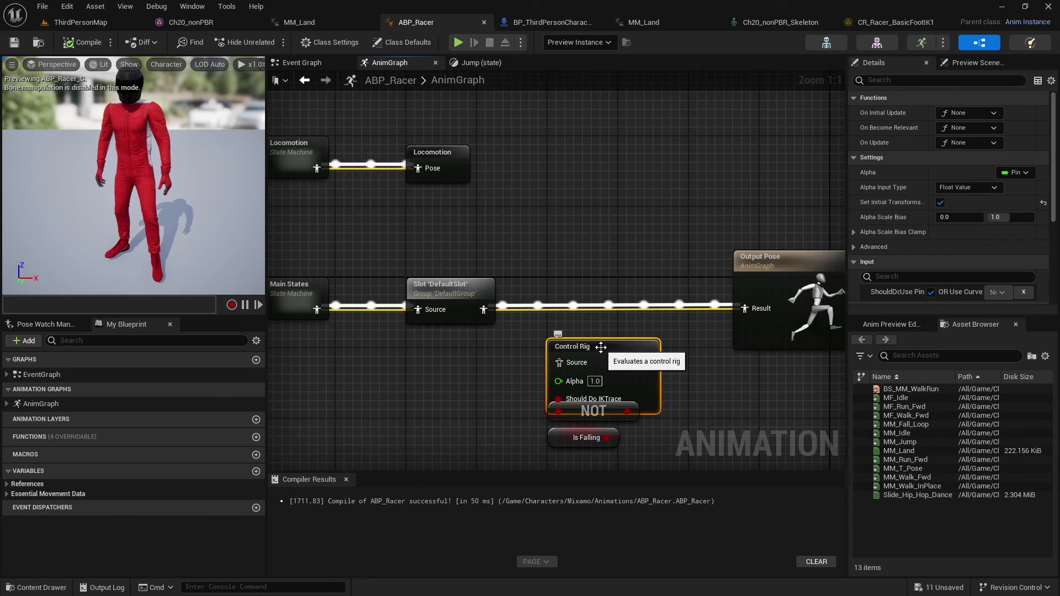
left_click_drag(621, 350, 629, 293)
Set the Control Rig node's control rig class to CR_Racer_BasicFootIK1
scroll(921, 247, "down", 3)
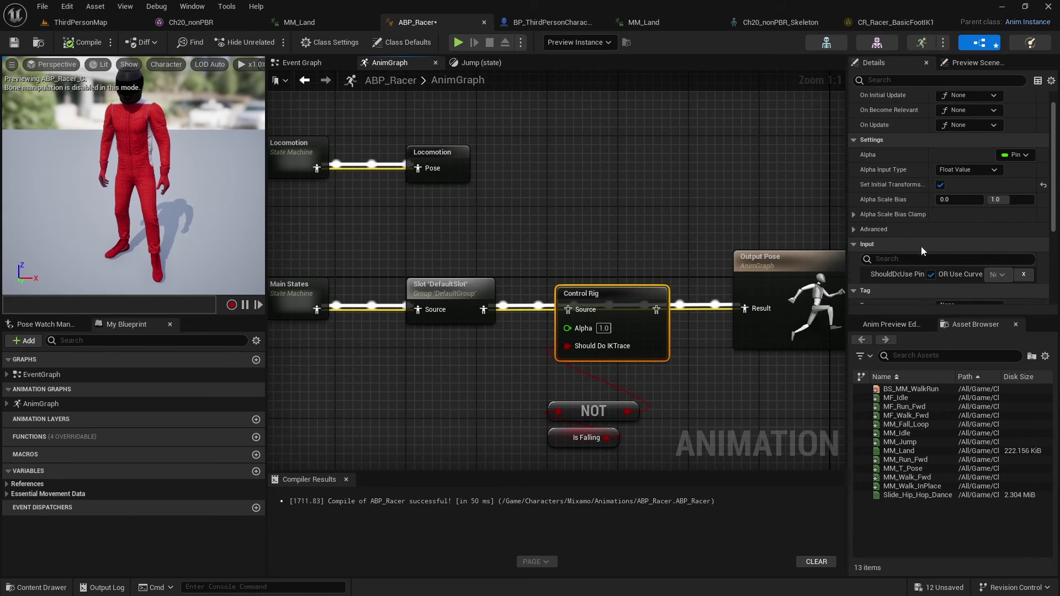
scroll(922, 249, "down", 3)
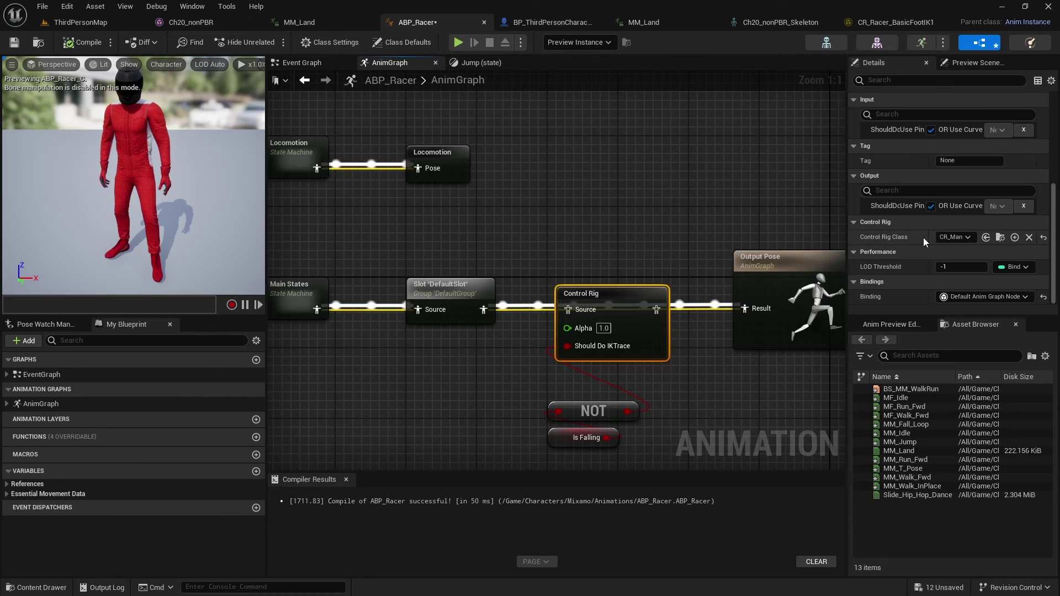
left_click(962, 237)
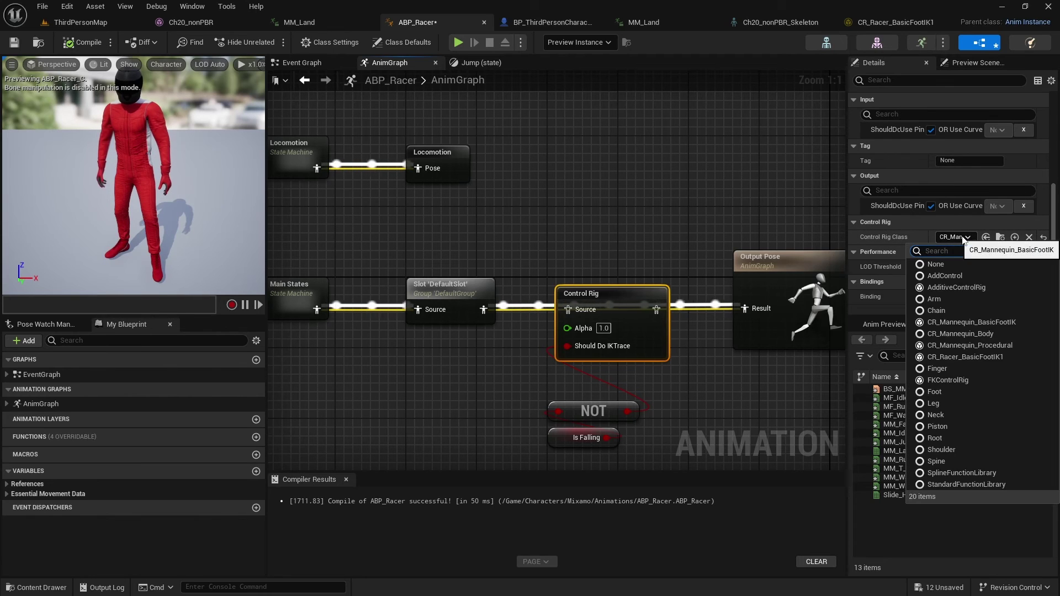
left_click(970, 357)
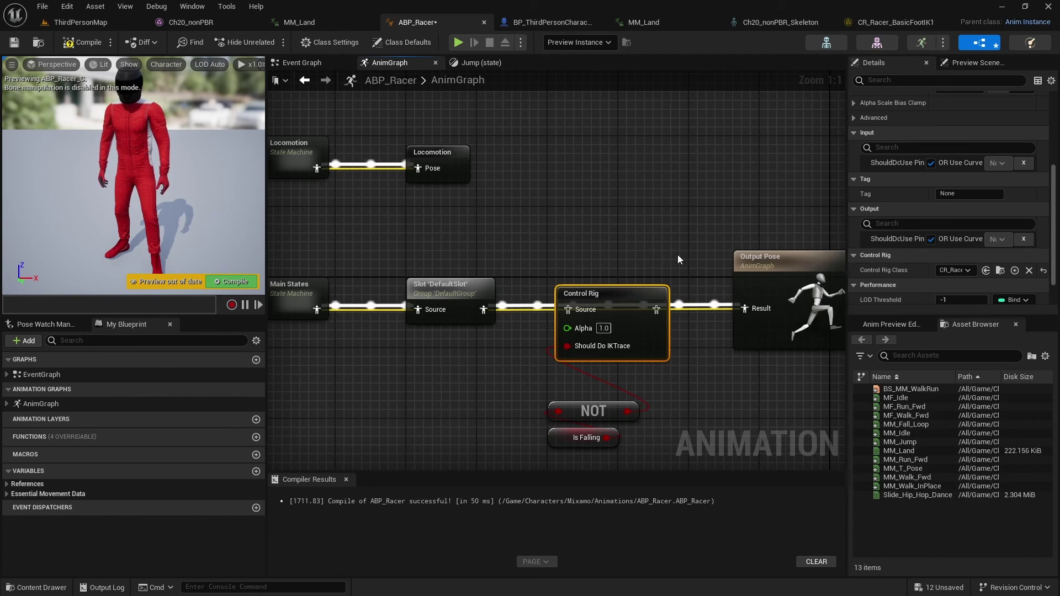
left_click(609, 231)
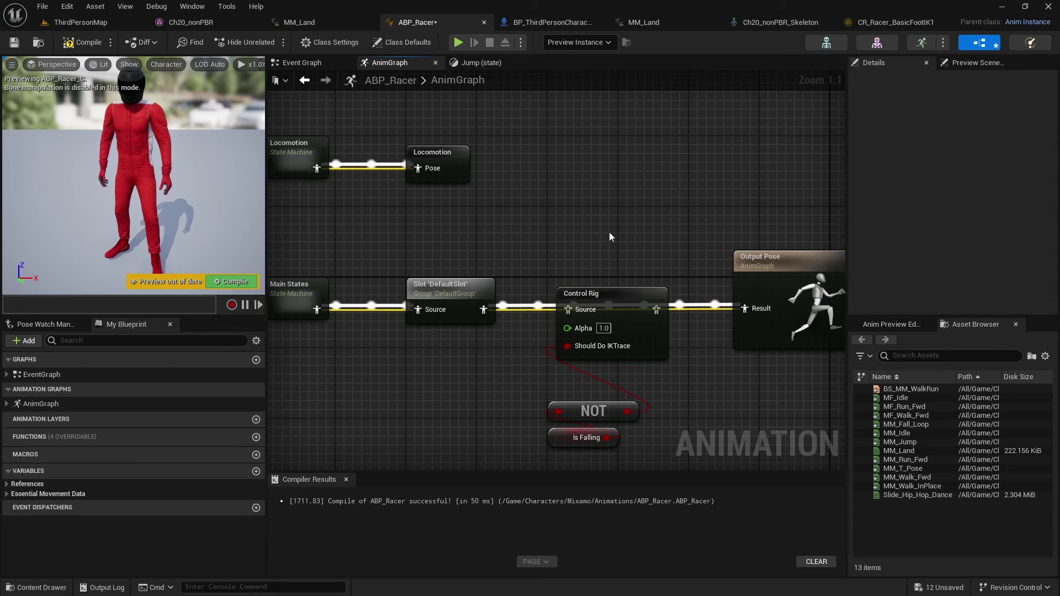
Wire the Control Rig node between the DefaultSlot node and the Output Pose, and compile and save ABP_Racer
left_click(656, 309, "alt")
left_click_drag(657, 310, 745, 308)
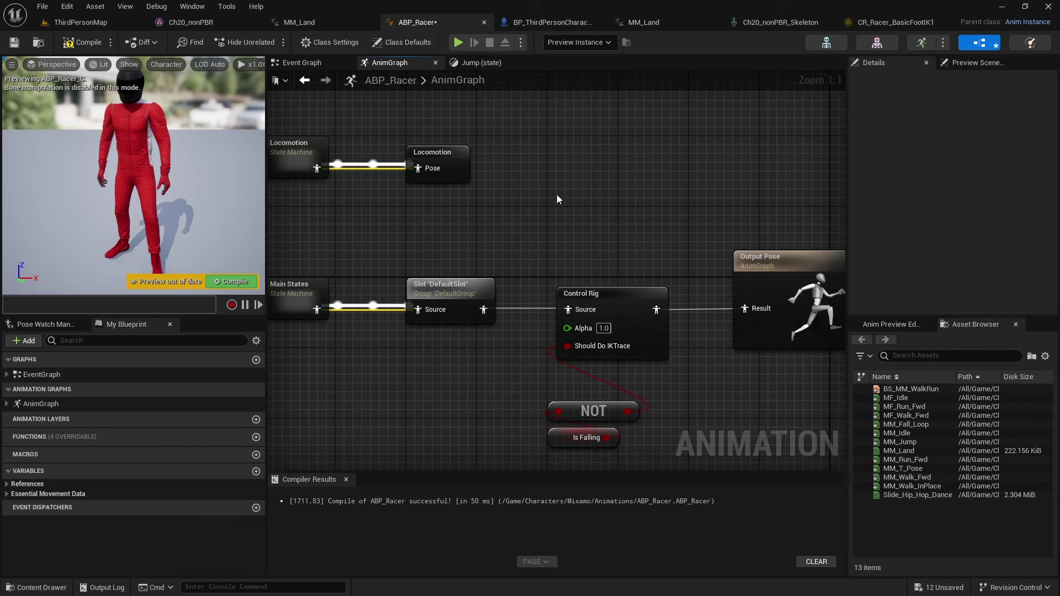
left_click(82, 42)
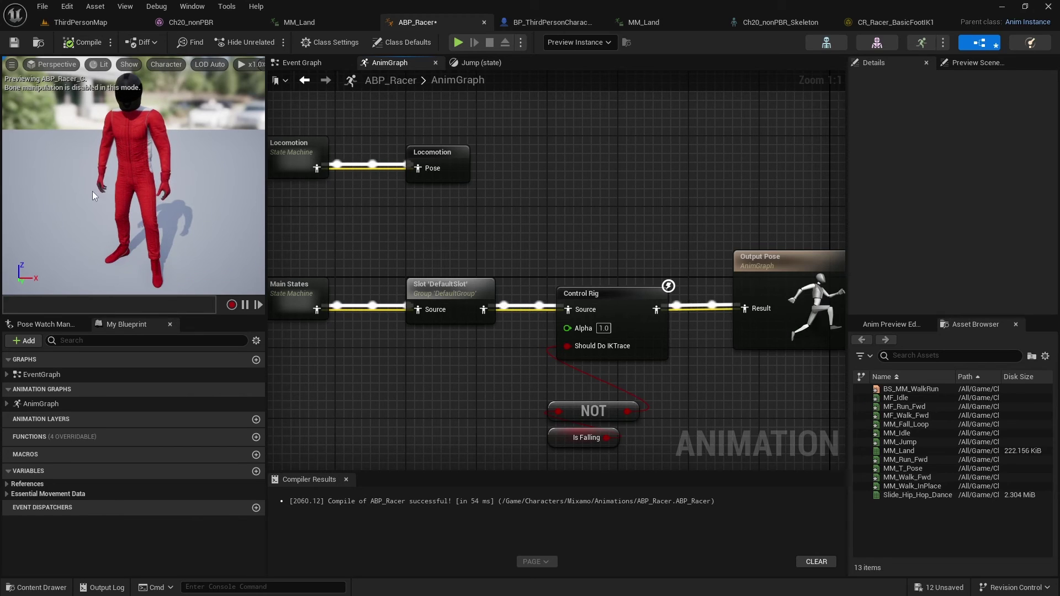
left_click(13, 45)
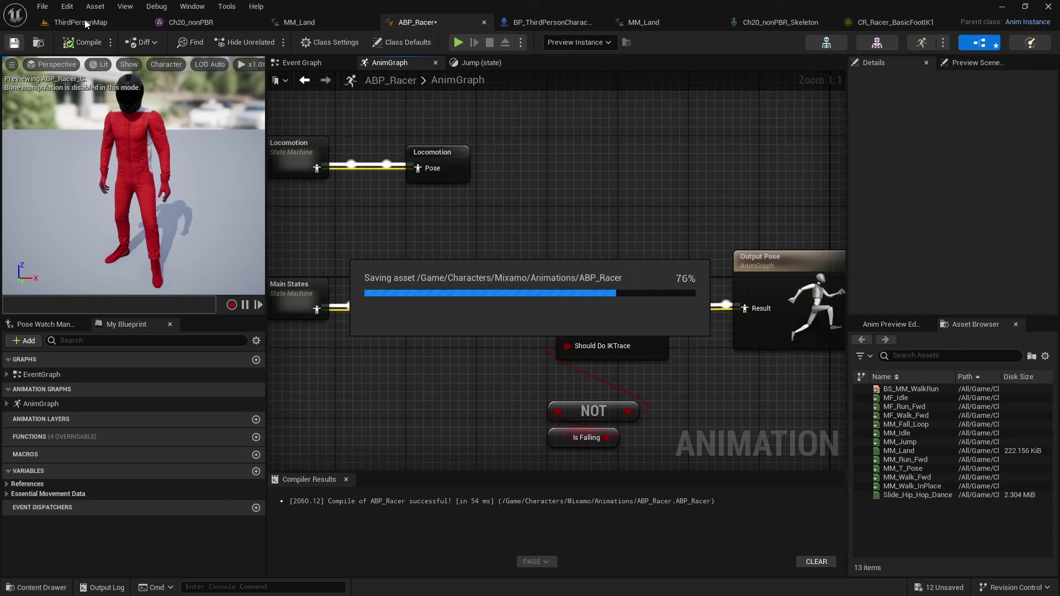
Play ThirdPersonMap and check the racer's foot placement while running, jumping and standing on the ramps
left_click(84, 19)
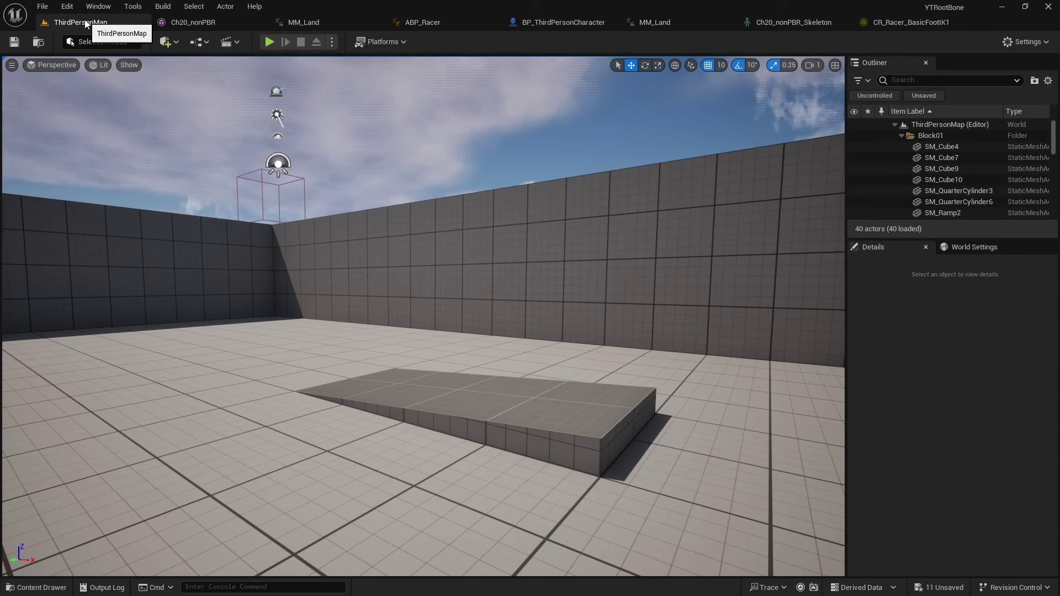
left_click(269, 42)
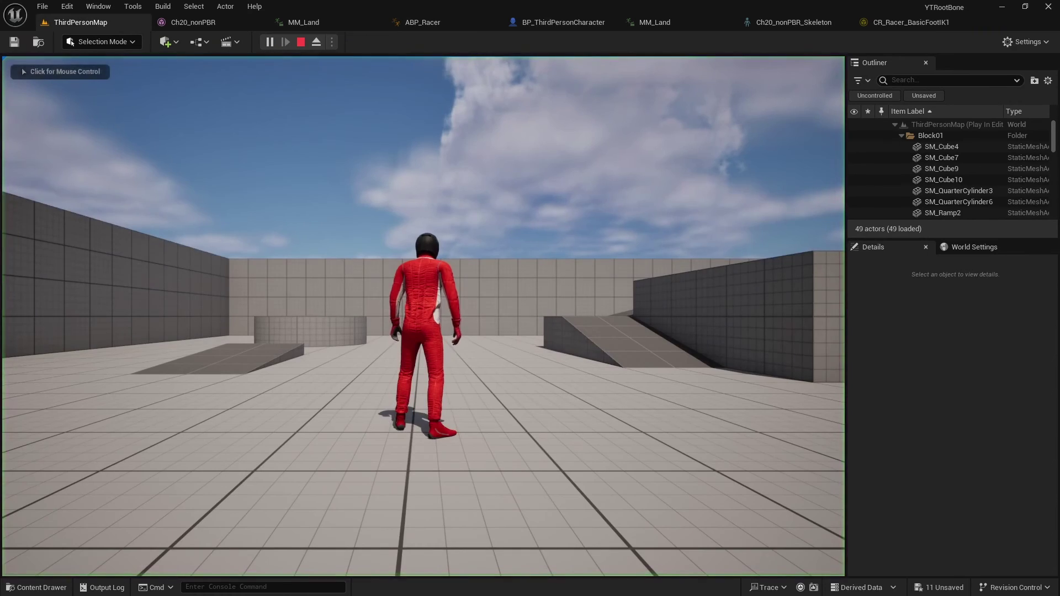
key("w")
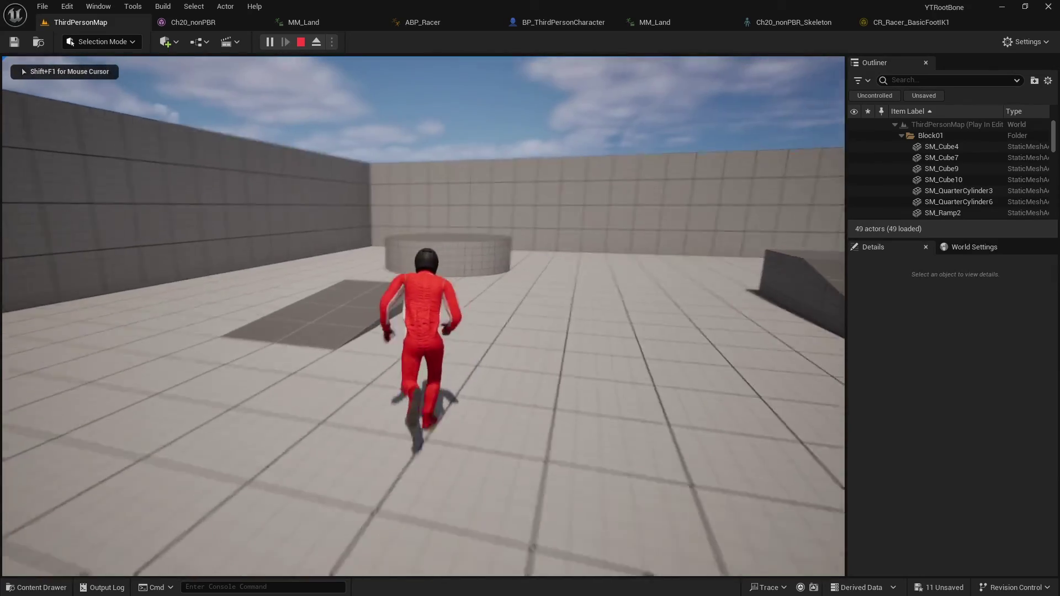
key("w")
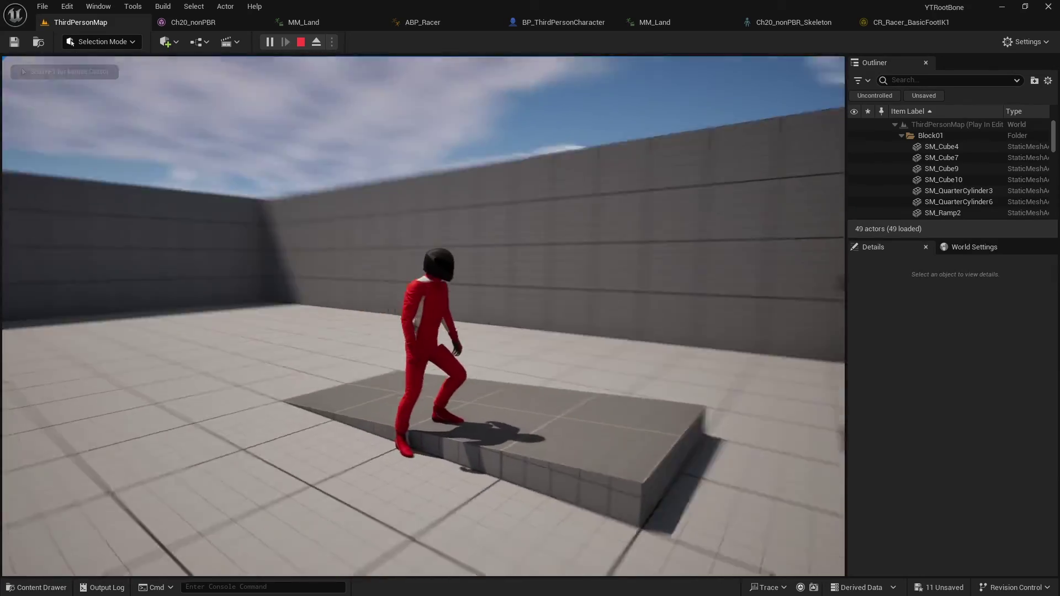
key("w")
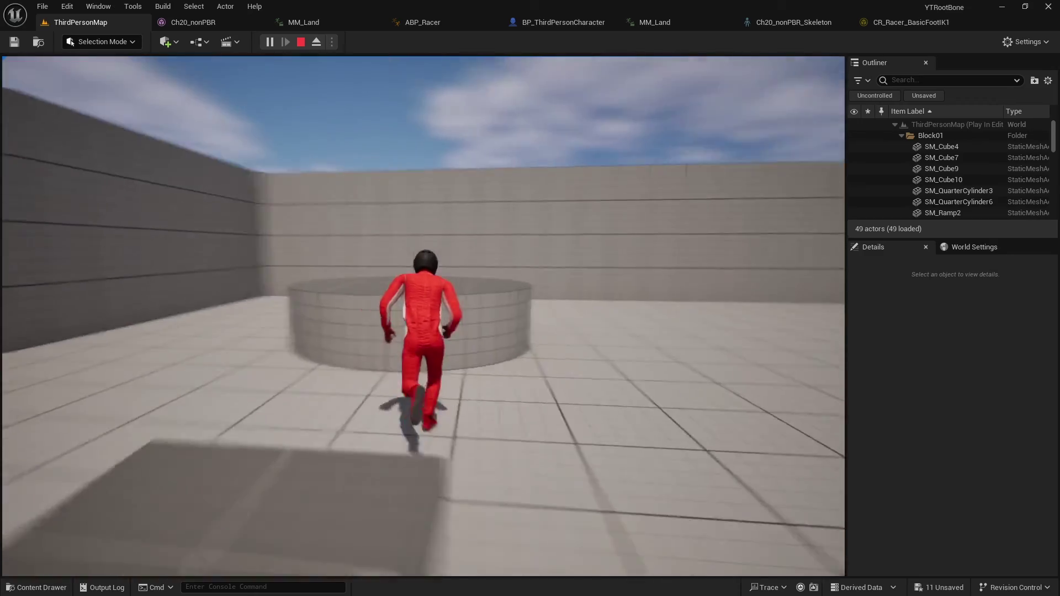
key("space")
key("w")
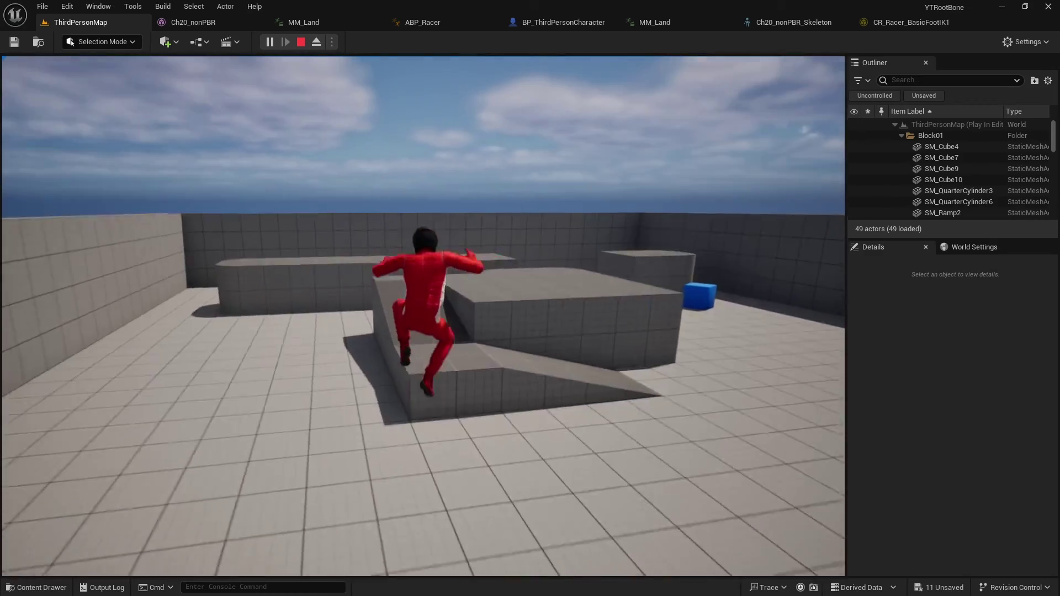
key("space")
key("w")
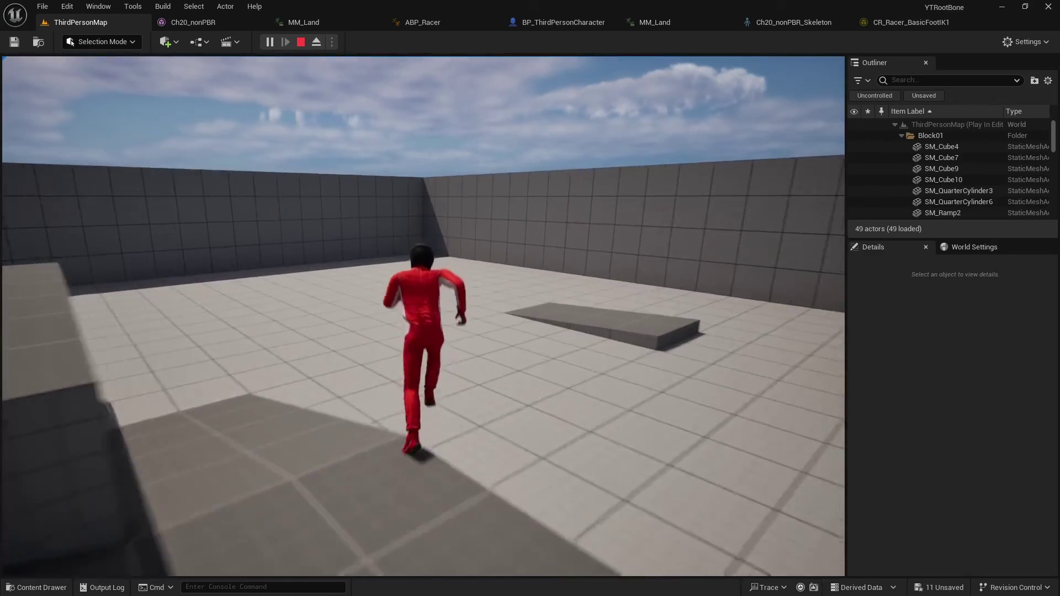
key("s")
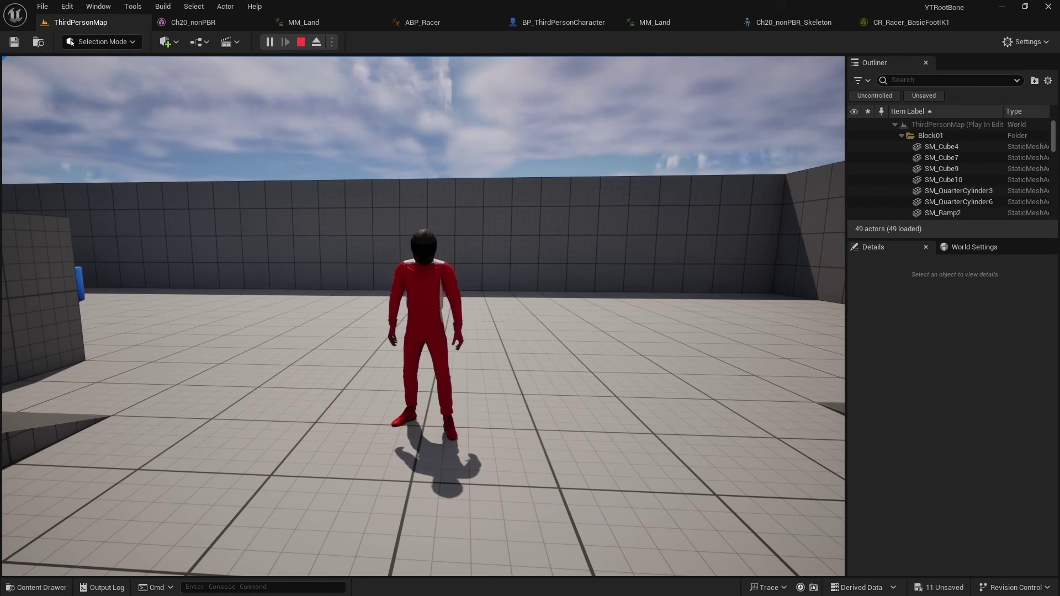
key("Escape")
Create an AnimMontage from Slide_Hip_Hop_Dance in the Mixamo Animations folder and save all modified files
left_click(35, 587)
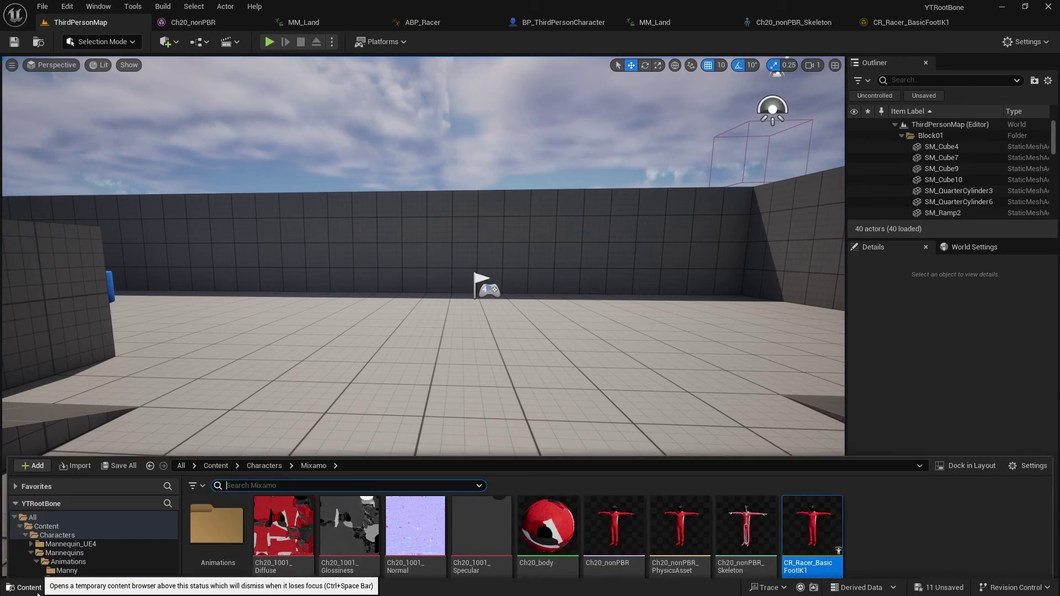
double_click(217, 370)
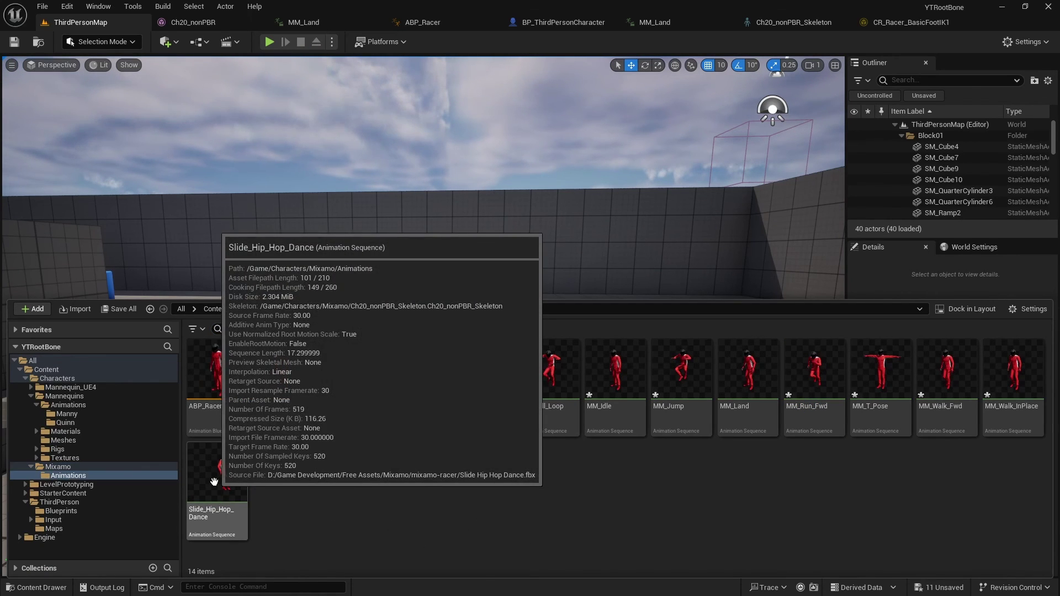
right_click(235, 505)
mouse_move(287, 176)
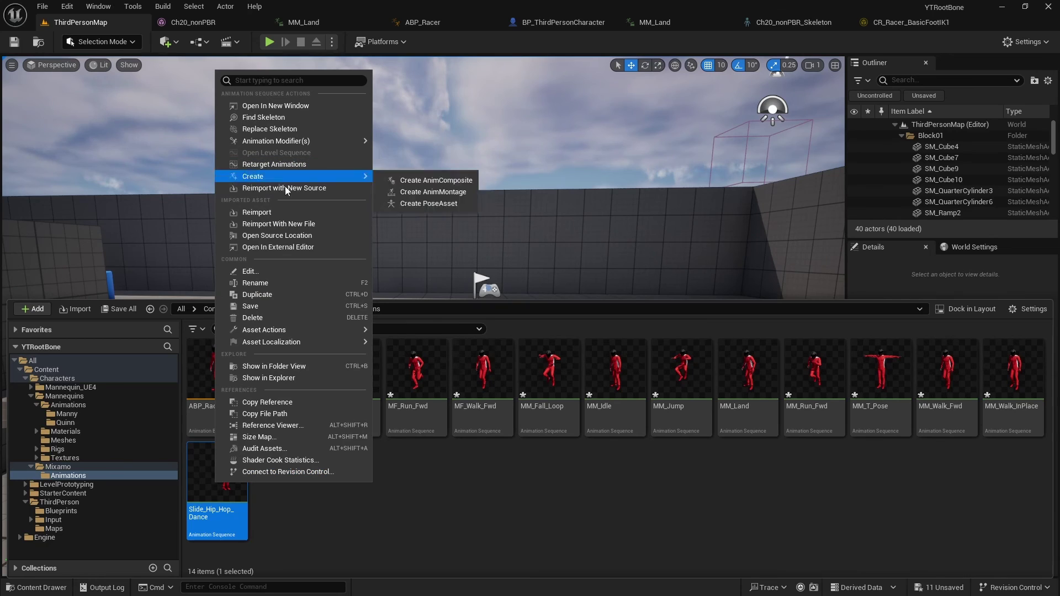
left_click(433, 192)
key("Return")
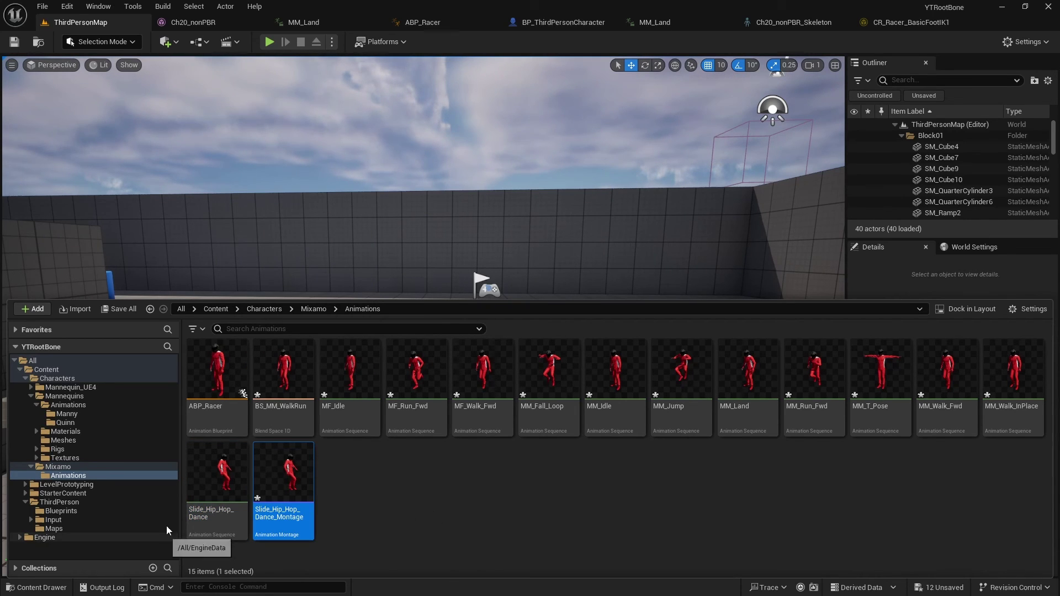
left_click(42, 7)
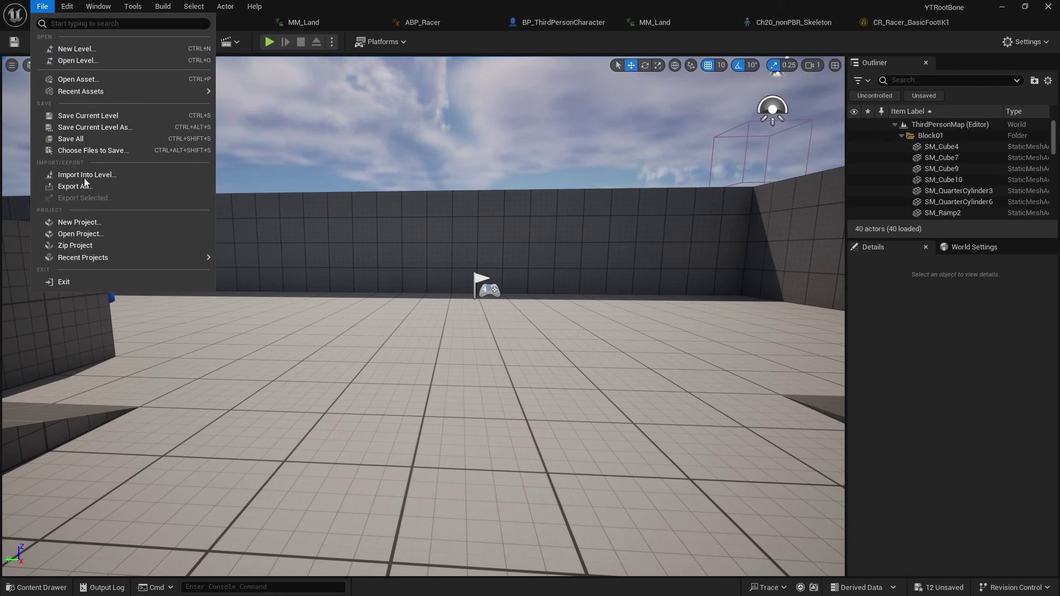
left_click(83, 151)
Add a keyboard T key event below the jump input nodes in BP_ThirdPersonCharacter's Event Graph
left_click(570, 24)
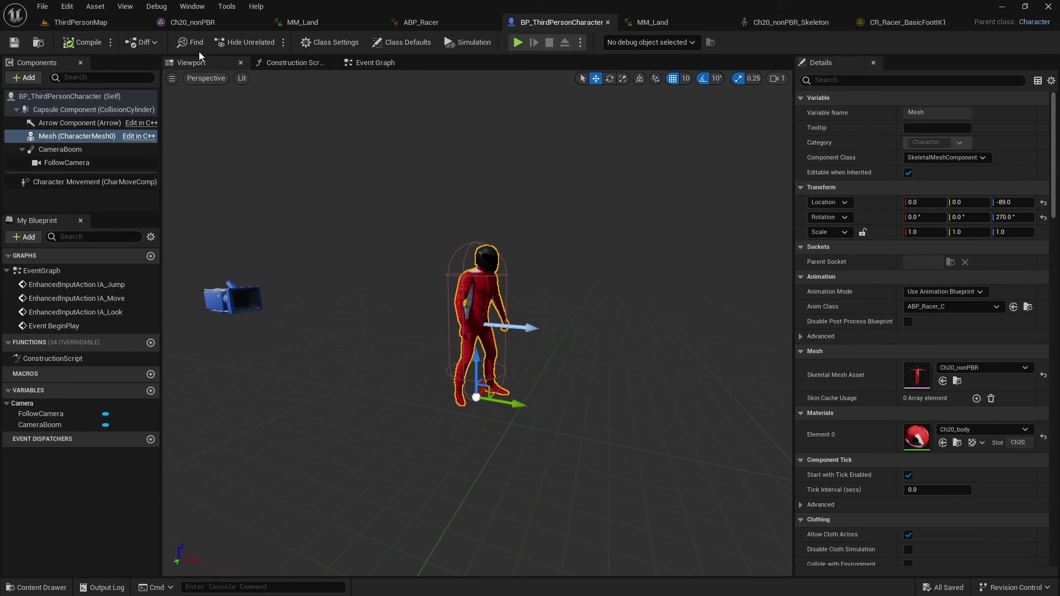
left_click(369, 61)
scroll(417, 379, "down", 2)
scroll(418, 379, "up", 8)
right_click_drag(448, 444, 722, 166)
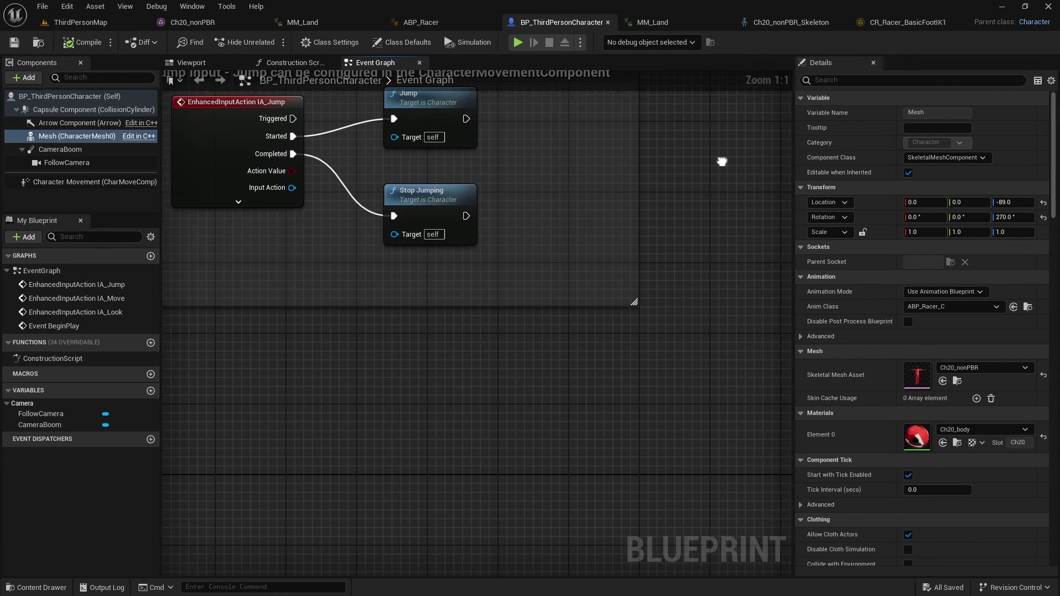
right_click(311, 428)
type("keyboard t")
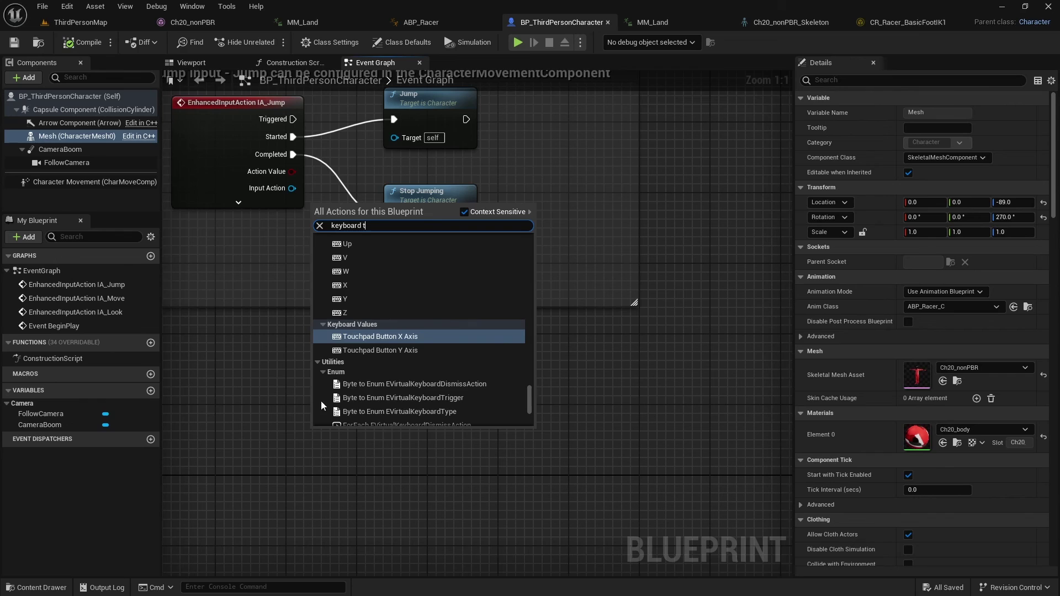
scroll(422, 329, "up", 3)
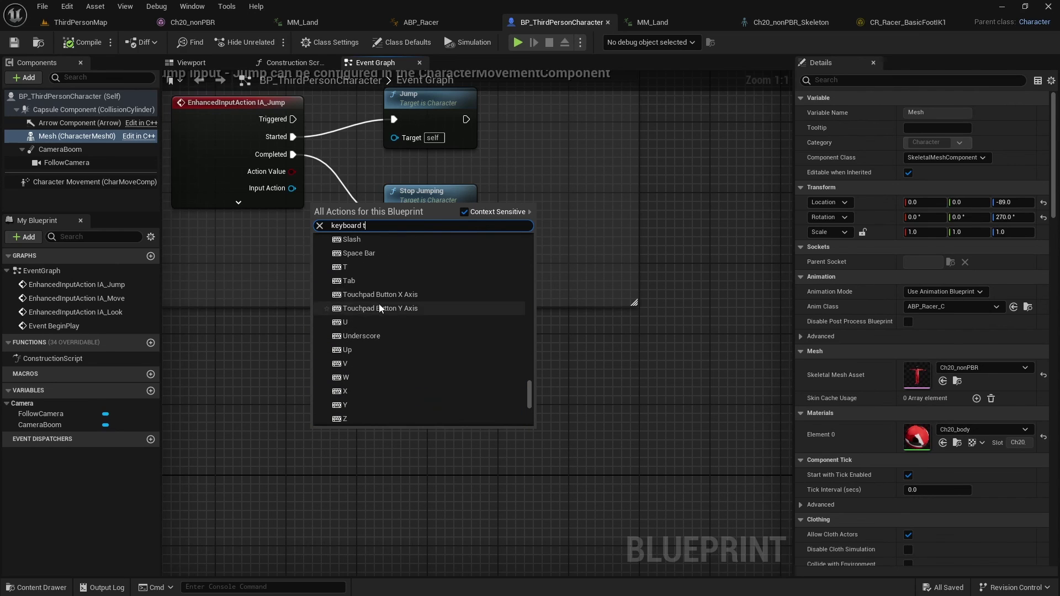
left_click(347, 267)
Wire the T event's Pressed output to a Play Anim Montage node using Slide_Hip_Hop_Dance_Montage, and compile and save the blueprint
left_click_drag(346, 445, 487, 396)
type("play")
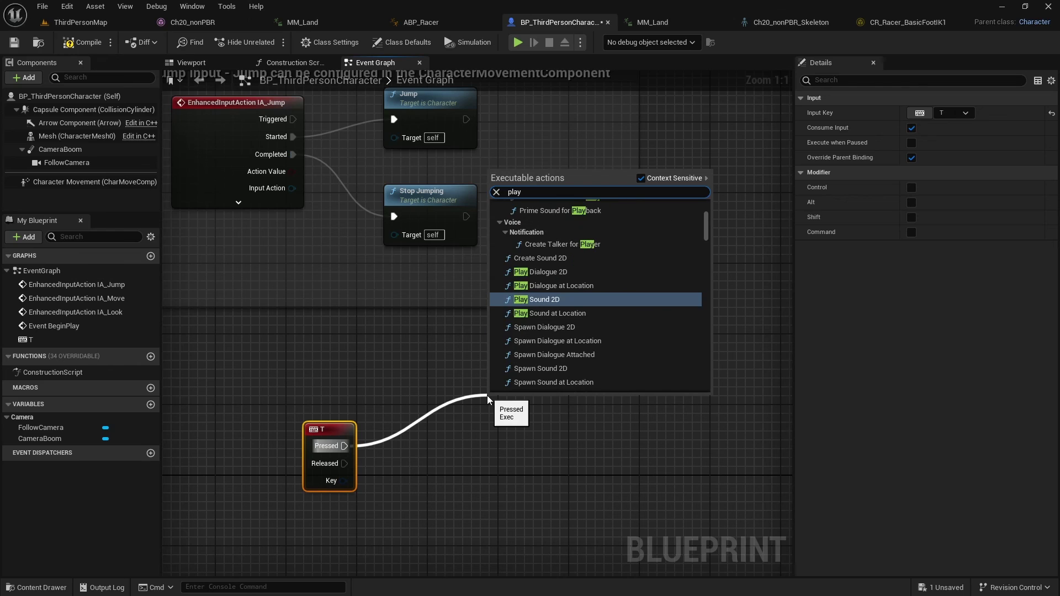
type(" na")
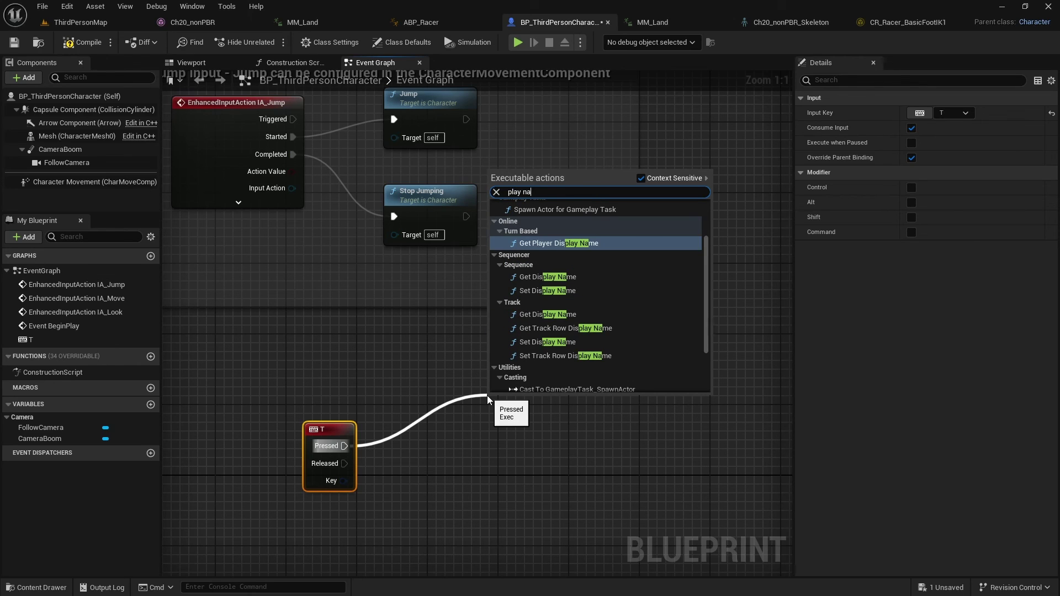
key("BackSpace")
key("BackSpace")
type("anim")
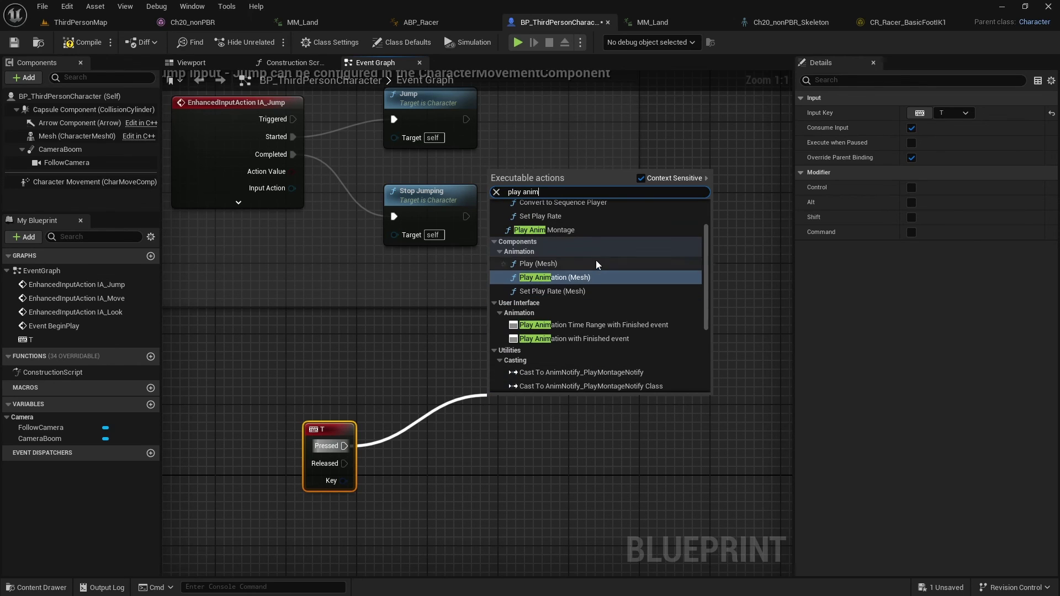
left_click(552, 229)
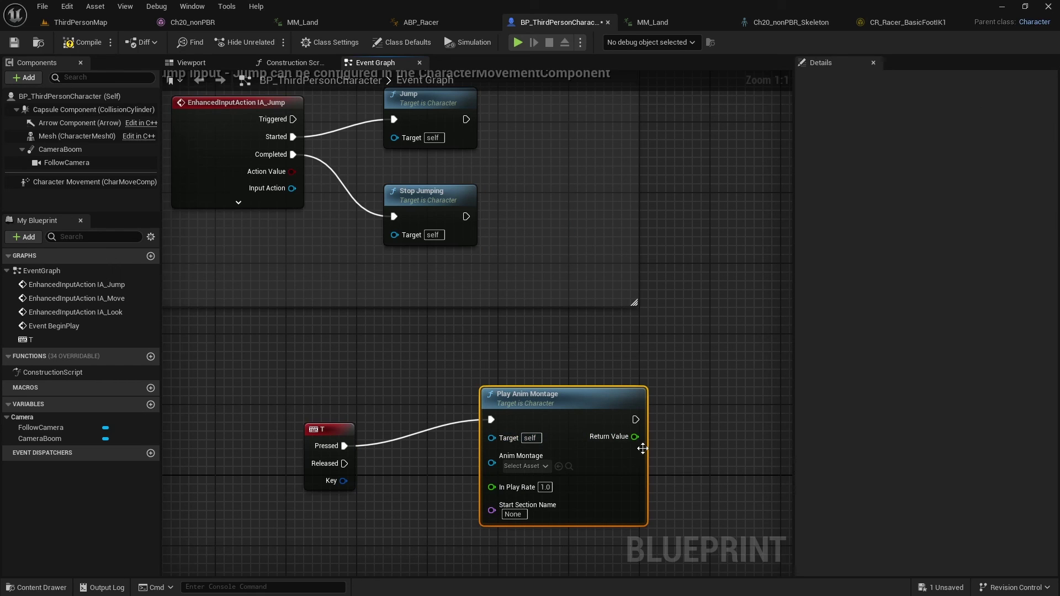
left_click(526, 466)
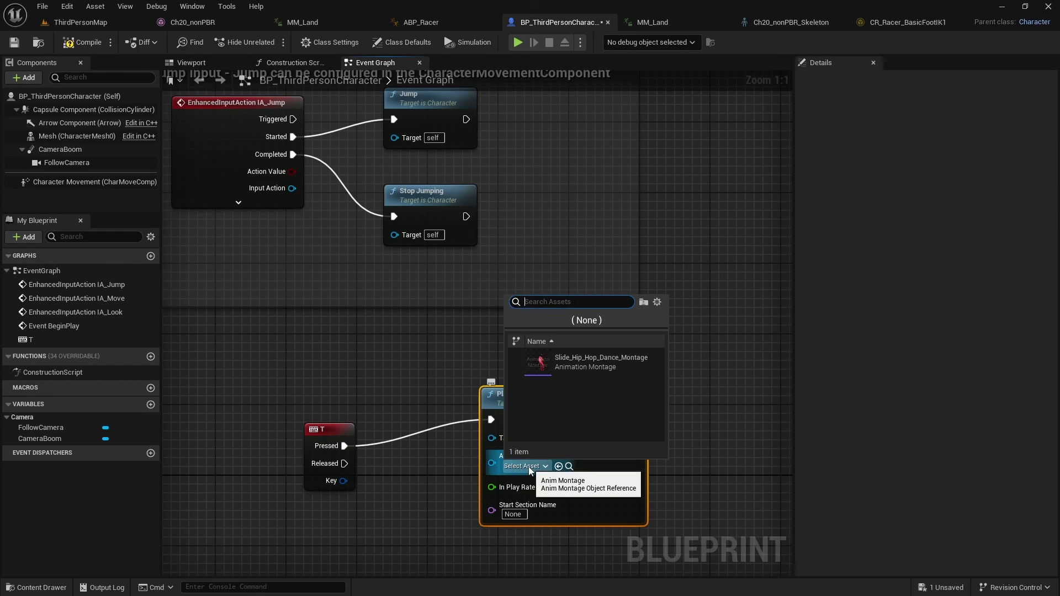
left_click(584, 366)
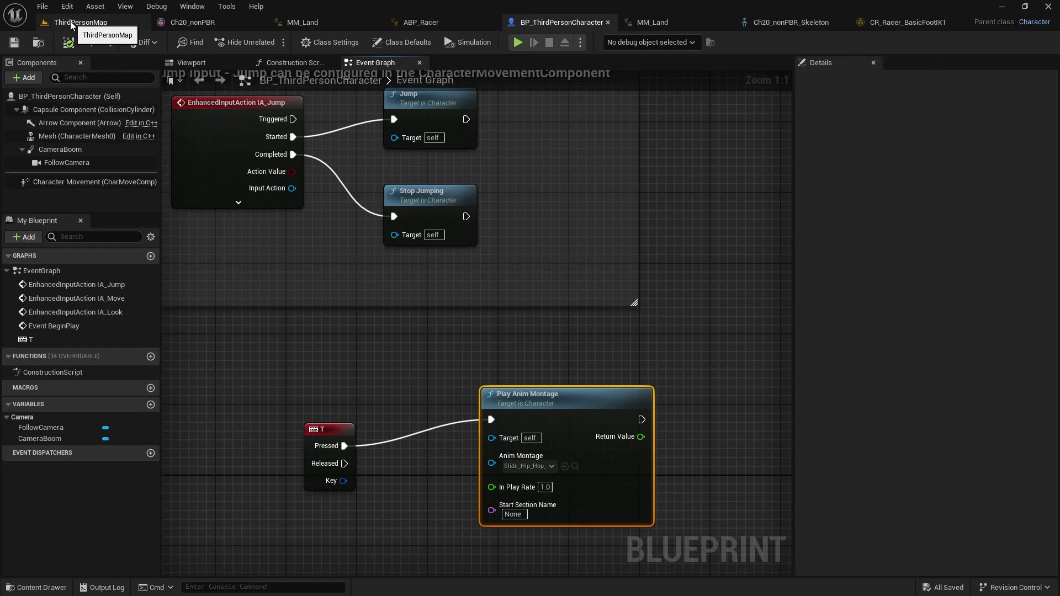
Play ThirdPersonMap to test the racer's movement and the dance montage on the T key, and end the play session
left_click(72, 22)
left_click(269, 42)
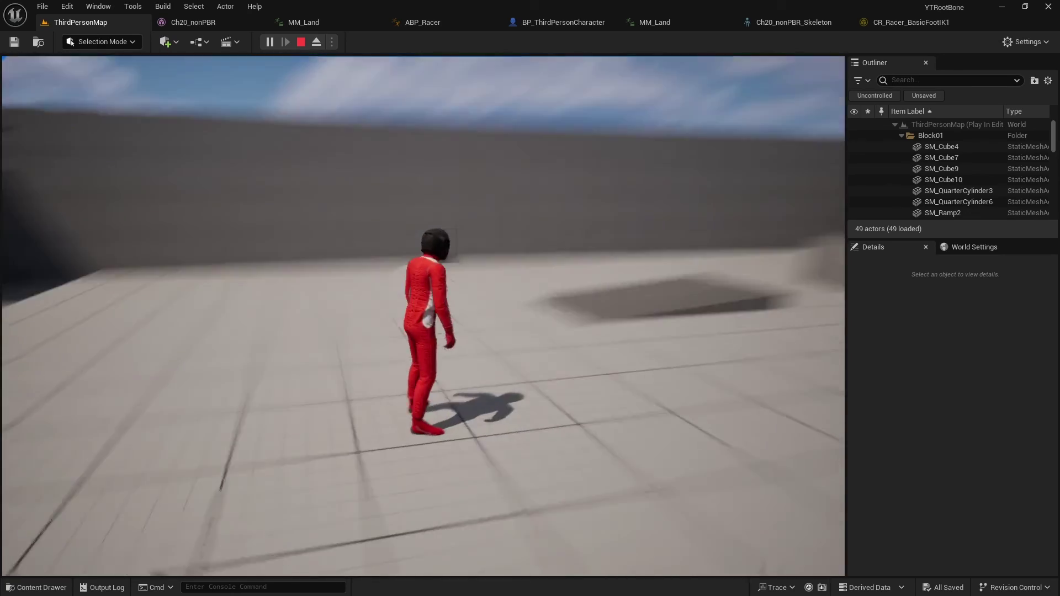
key("Escape")
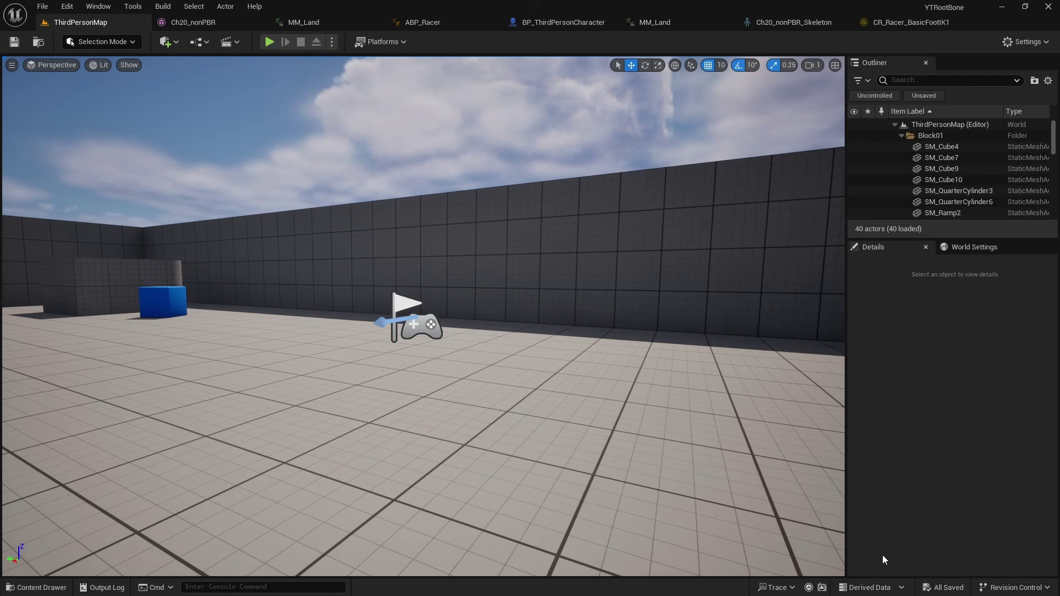
key("alt+Tab")
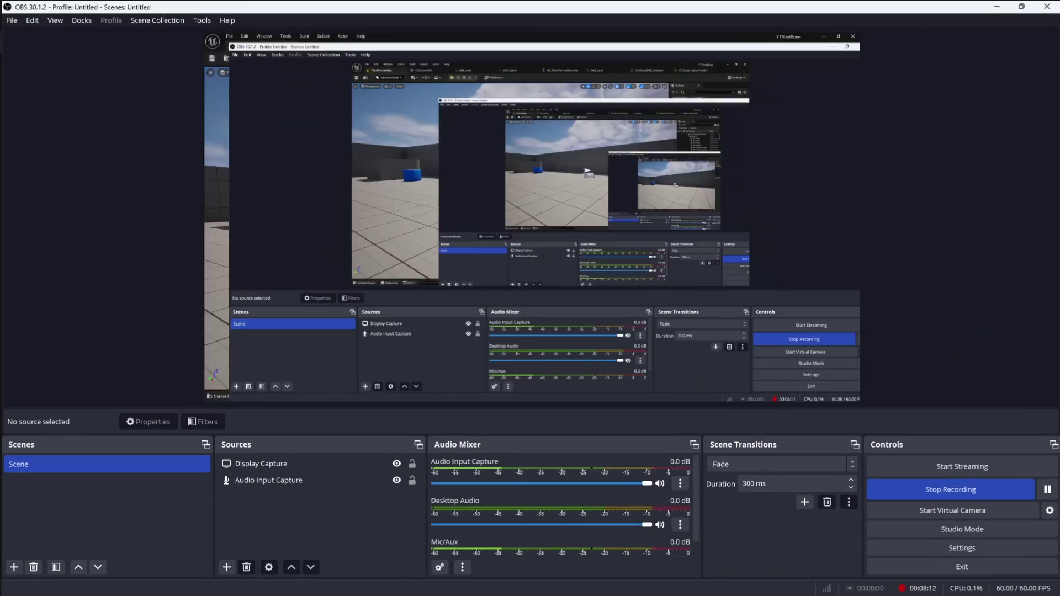